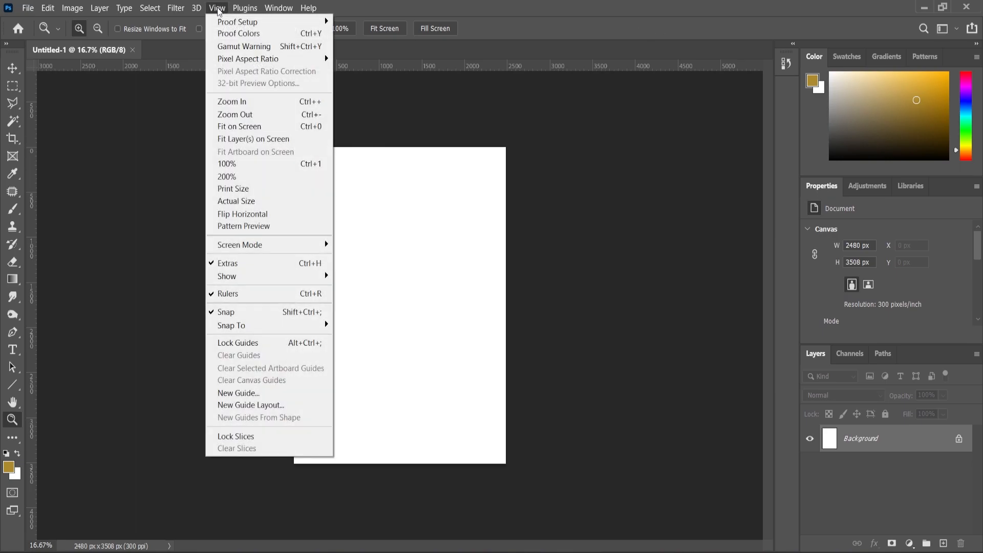
Create a New Guide Layout with 50 px top, left, bottom and right margins
{"action": "left_click", "coordinate": [235, 407]}
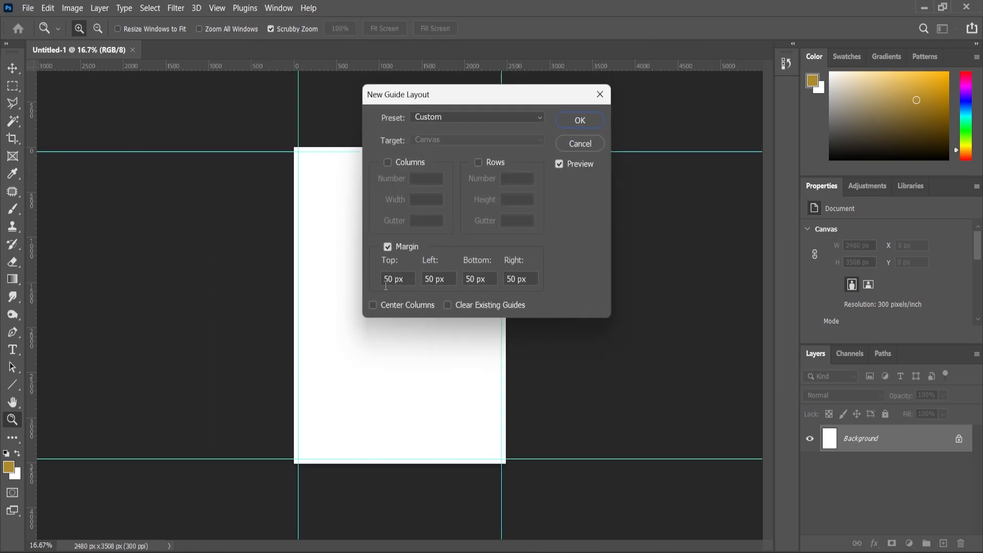
{"action": "left_click", "coordinate": [572, 125]}
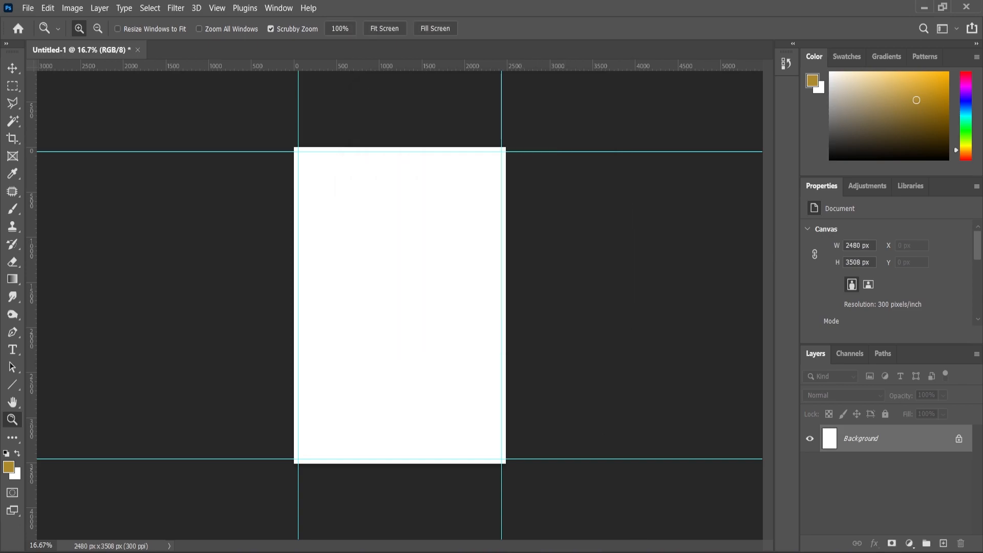
Place the crinkled paper texture on the canvas and scale it to cover the page
{"action": "key", "text": "alt+Tab"}
{"action": "left_click_drag", "start_coordinate": [197, 179], "coordinate": [436, 348]}
{"action": "left_click_drag", "start_coordinate": [502, 147], "coordinate": [512, 127]}
{"action": "key", "text": "Return"}
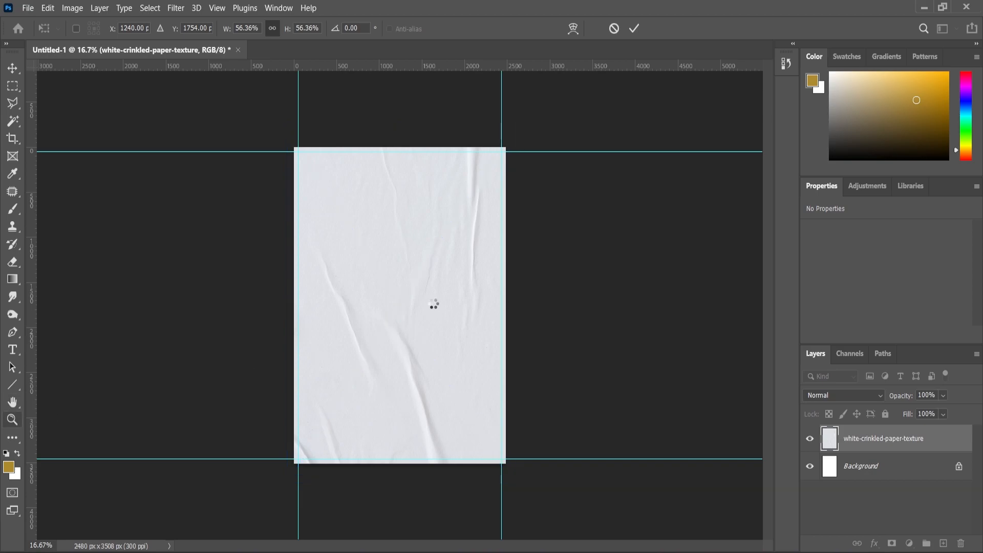
{"action": "key", "text": "z"}
{"action": "scroll", "coordinate": [404, 328], "scroll_direction": "up", "scroll_amount": 1}
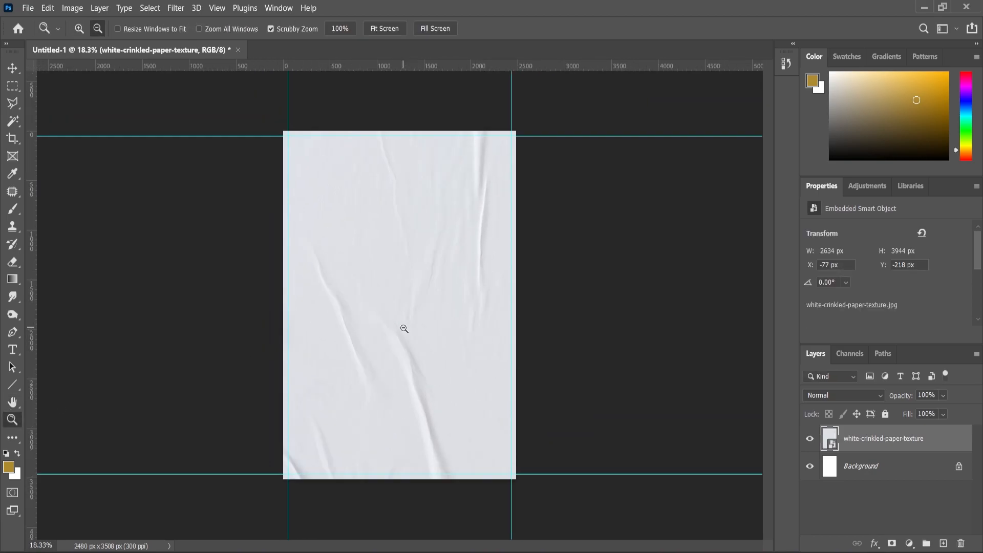
Open the woman-on-suitcase photo as a separate document
{"action": "key", "text": "i"}
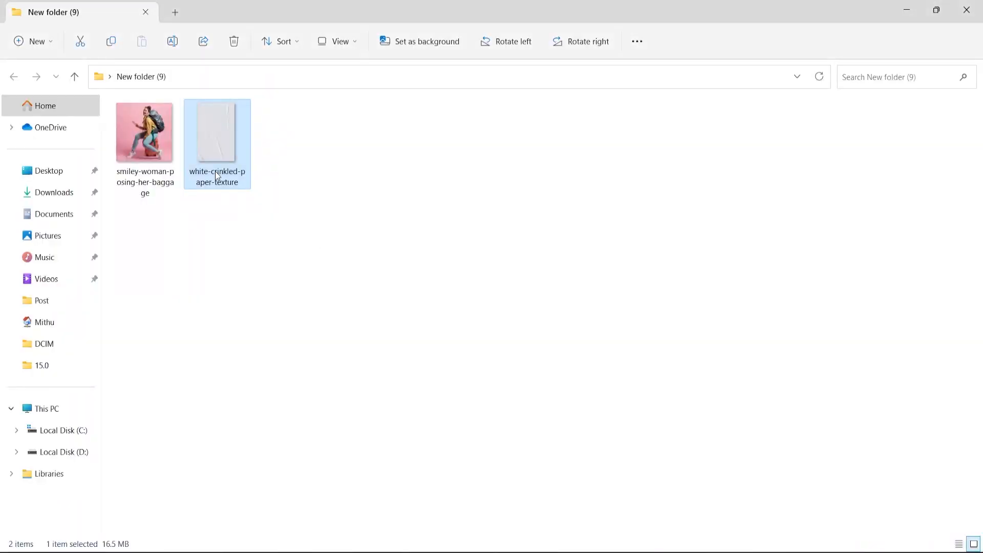
{"action": "left_click_drag", "start_coordinate": [145, 138], "coordinate": [659, 507]}
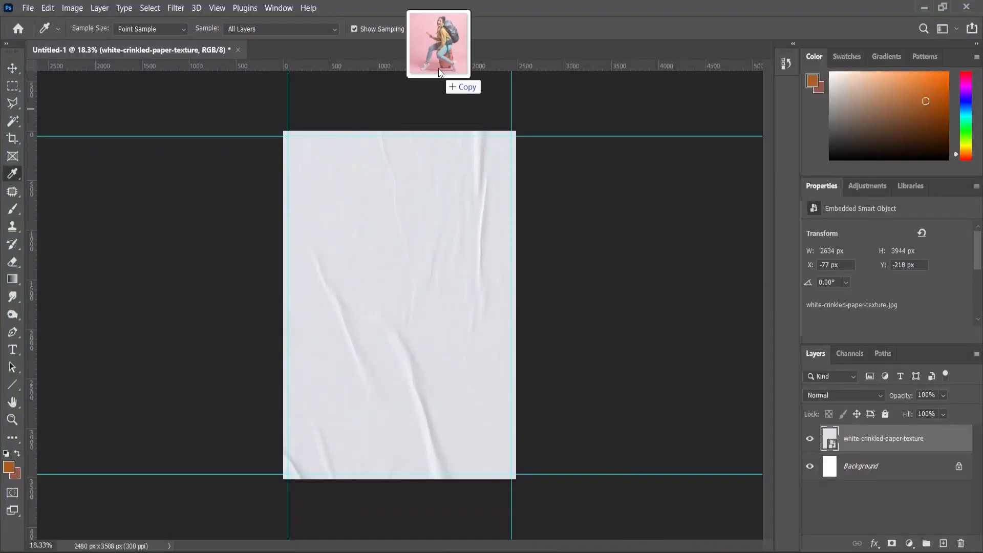
{"action": "left_click_drag", "start_coordinate": [439, 77], "coordinate": [439, 49]}
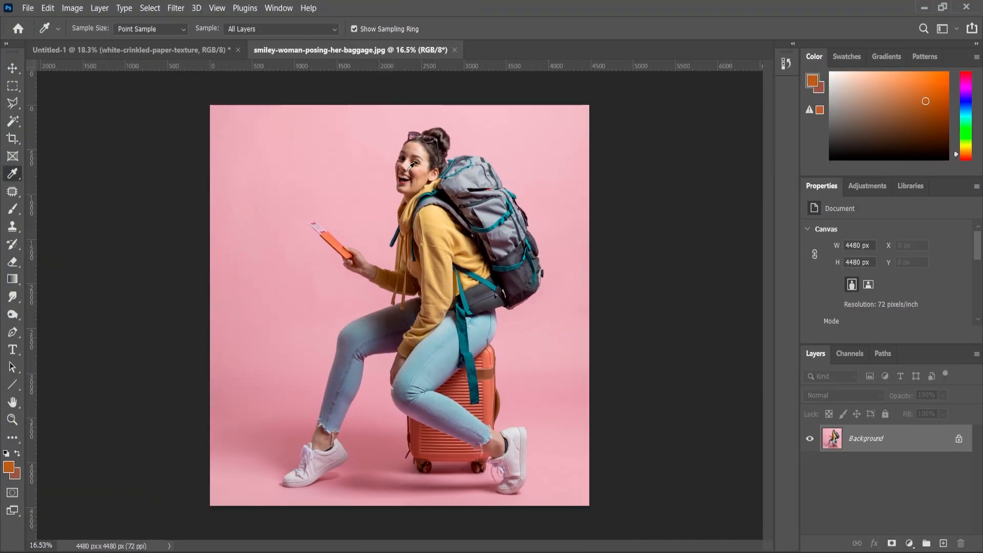
Mask out the pink background with Select and Mask's Select Subject, then carry the cutout toward the poster
{"action": "left_click", "coordinate": [13, 86]}
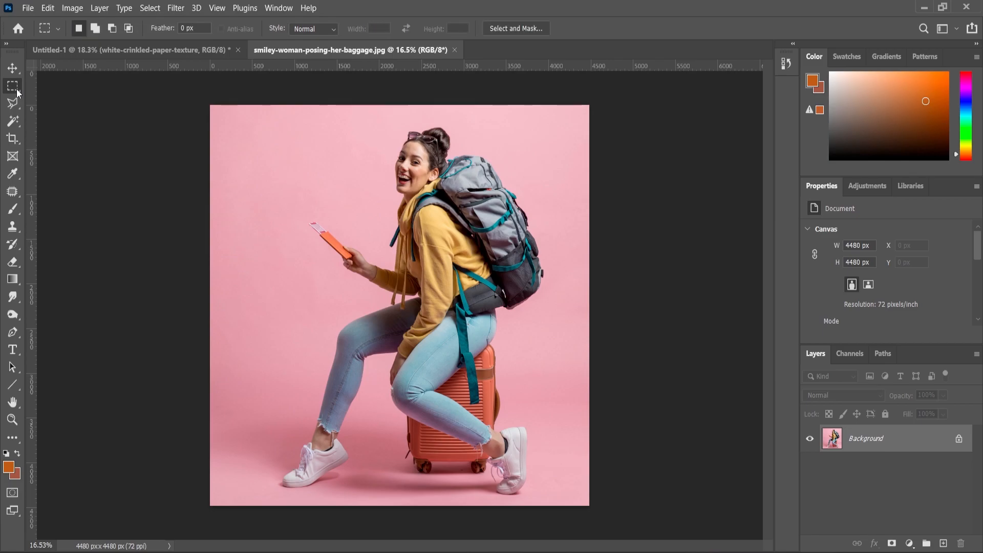
{"action": "left_click", "coordinate": [515, 28]}
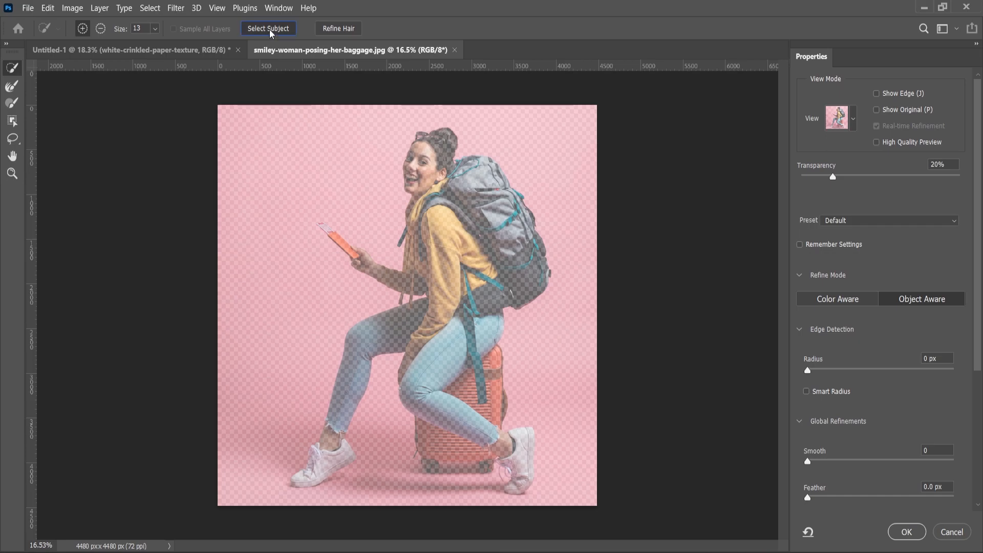
{"action": "left_click", "coordinate": [267, 28]}
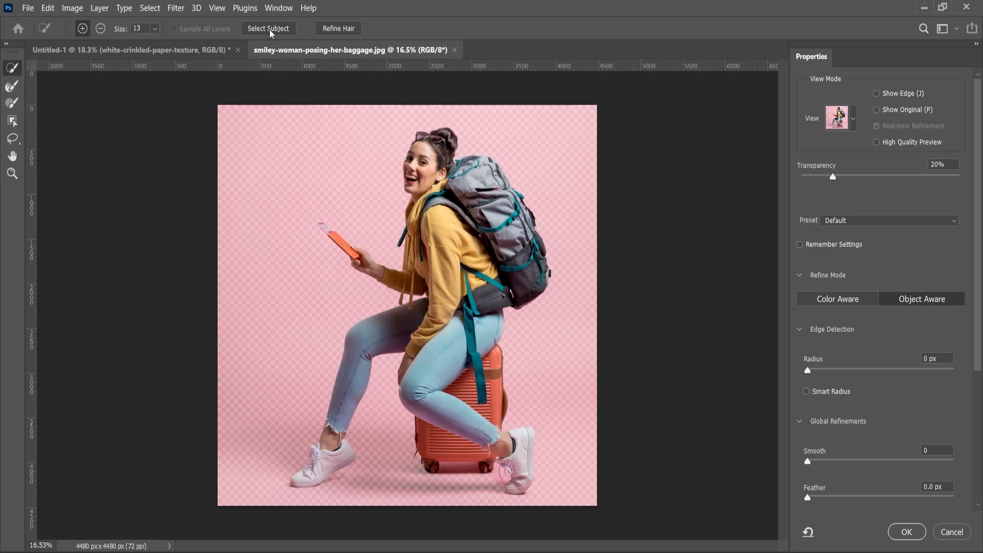
{"action": "left_click", "coordinate": [906, 531]}
{"action": "left_click", "coordinate": [13, 75]}
{"action": "left_click_drag", "start_coordinate": [435, 231], "coordinate": [189, 52]}
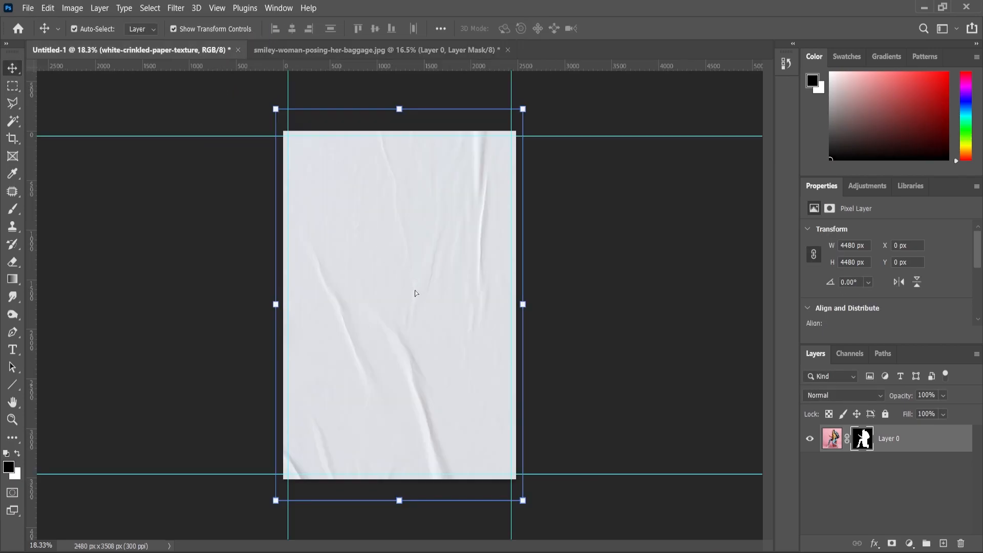
Drop the cut-out woman onto the poster, resize and position her, and flip her horizontally
{"action": "left_click_drag", "start_coordinate": [415, 293], "coordinate": [416, 292]}
{"action": "scroll", "coordinate": [409, 302], "scroll_direction": "down", "scroll_amount": 2}
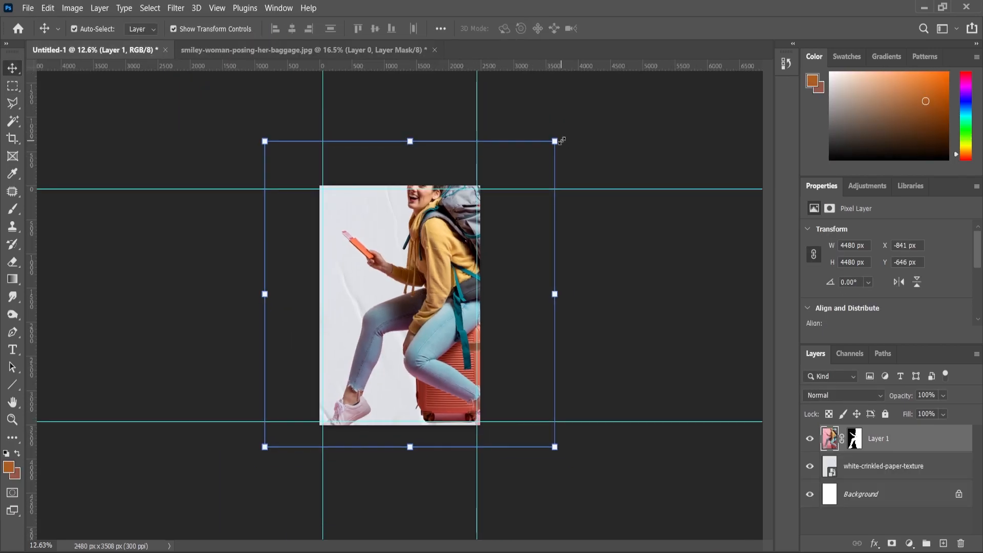
{"action": "left_click_drag", "start_coordinate": [557, 141], "coordinate": [487, 213]}
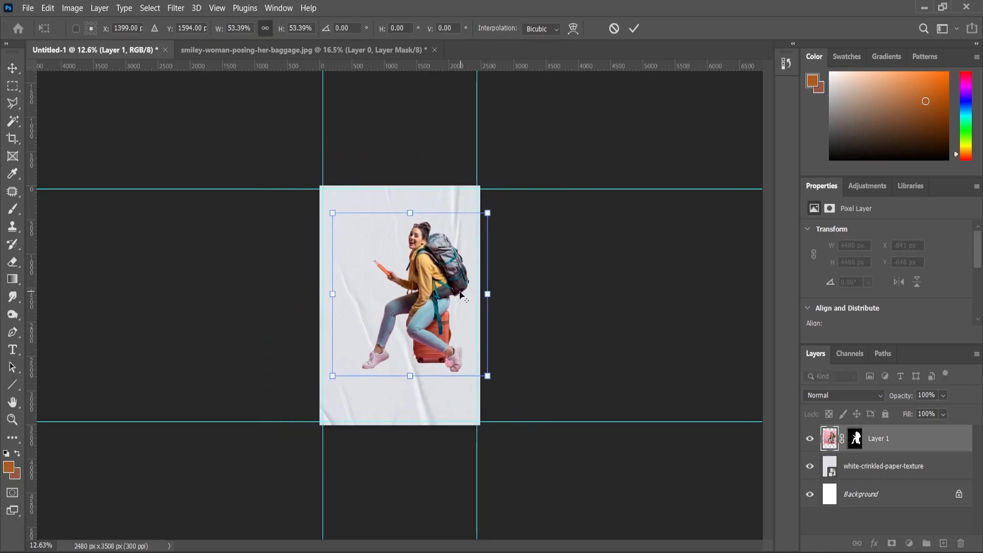
{"action": "scroll", "coordinate": [448, 296], "scroll_direction": "up", "scroll_amount": 3}
{"action": "left_click_drag", "start_coordinate": [449, 300], "coordinate": [428, 309]}
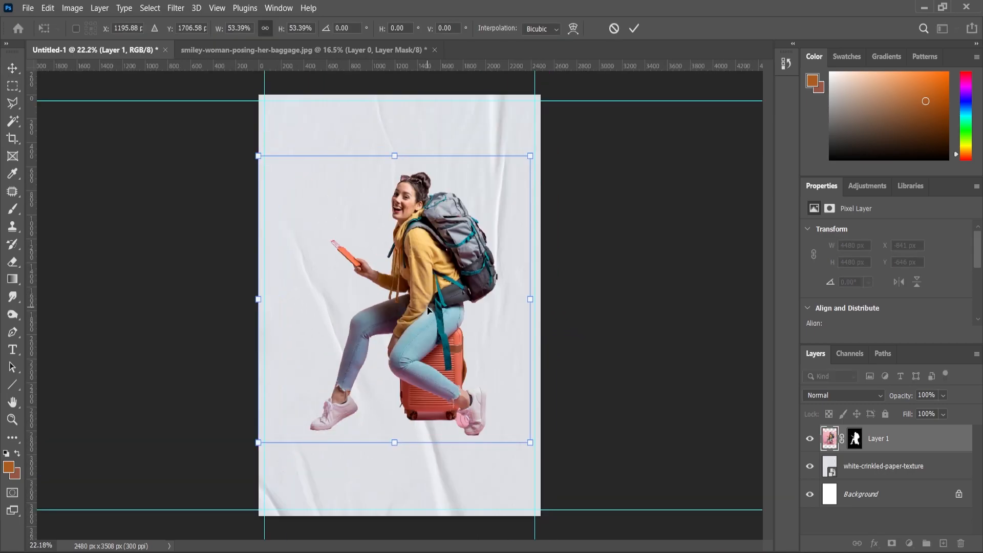
{"action": "right_click", "coordinate": [429, 296]}
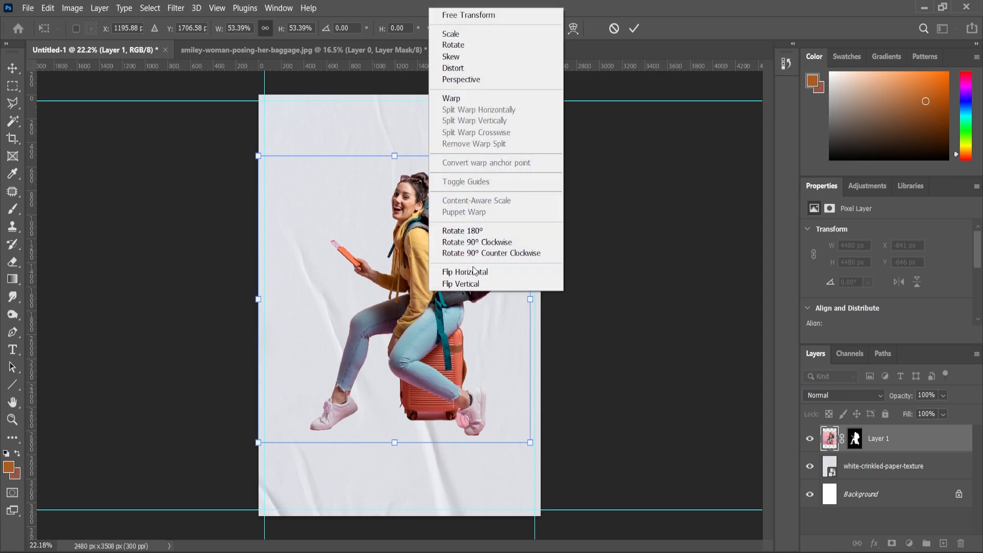
{"action": "left_click", "coordinate": [473, 272]}
{"action": "left_click_drag", "start_coordinate": [453, 277], "coordinate": [361, 285]}
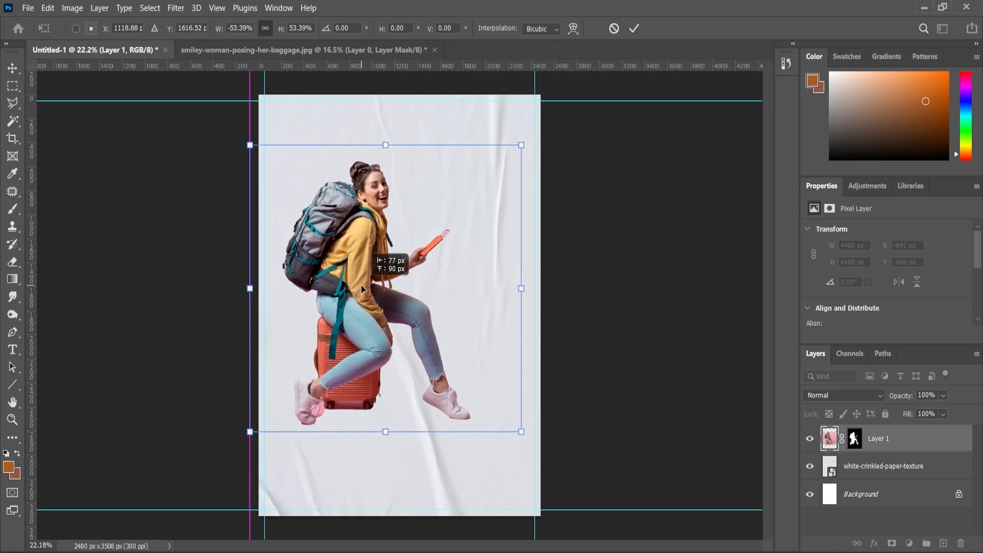
{"action": "left_click_drag", "start_coordinate": [520, 145], "coordinate": [536, 130]}
{"action": "left_click_drag", "start_coordinate": [352, 265], "coordinate": [356, 258]}
{"action": "key", "text": "Return"}
Brighten the woman slightly with Levels, nudging the midtone and black input sliders
{"action": "key", "text": "alt+space"}
{"action": "left_click_drag", "start_coordinate": [331, 144], "coordinate": [359, 160]}
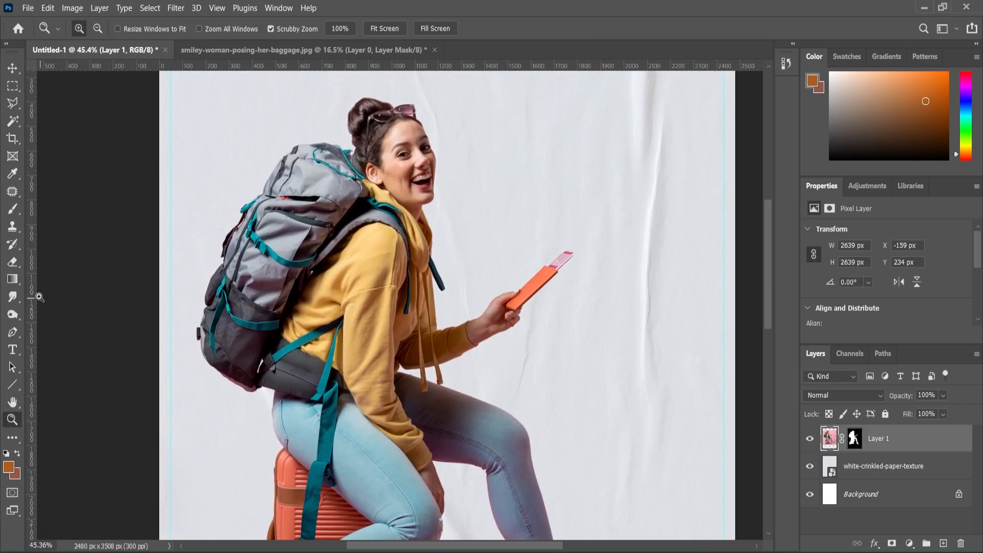
{"action": "key", "text": "ctrl+l"}
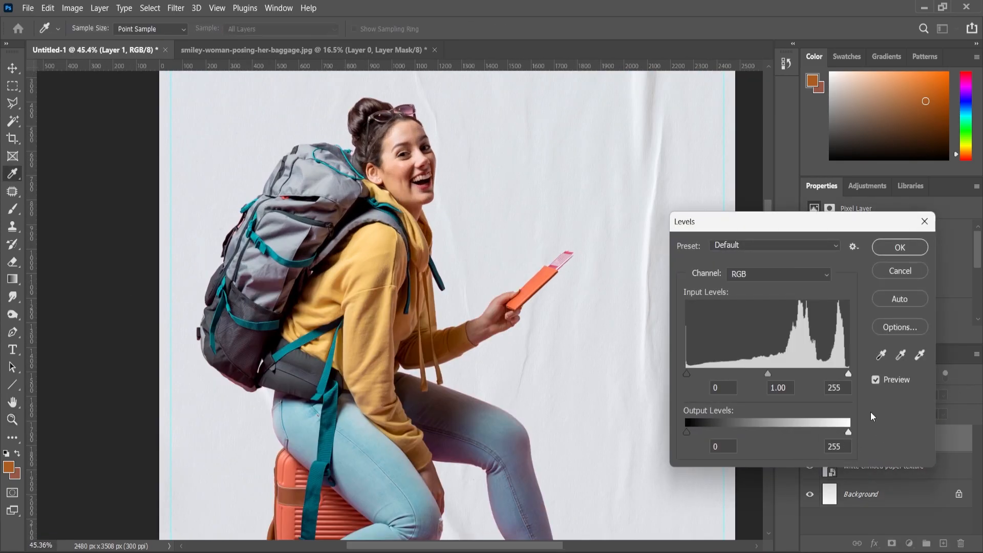
{"action": "left_click_drag", "start_coordinate": [766, 374], "coordinate": [767, 375]}
{"action": "left_click_drag", "start_coordinate": [688, 375], "coordinate": [690, 374]}
{"action": "left_click", "coordinate": [900, 247]}
{"action": "left_click_drag", "start_coordinate": [521, 259], "coordinate": [621, 335]}
{"action": "left_click", "coordinate": [872, 470]}
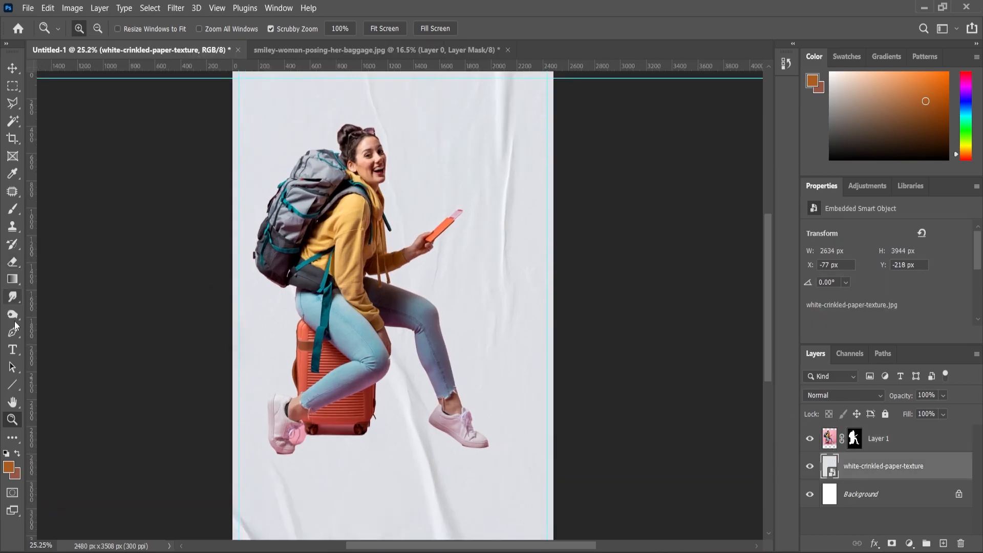
Draw a large circle over the woman's upper body and nudge it into place
{"action": "left_click", "coordinate": [17, 385]}
{"action": "left_click_drag", "start_coordinate": [258, 102], "coordinate": [464, 310]}
{"action": "left_click", "coordinate": [13, 70]}
{"action": "mouse_move", "coordinate": [410, 194]}
{"action": "left_mouse_down"}
{"action": "mouse_move", "coordinate": [425, 154]}
{"action": "mouse_move", "coordinate": [403, 184]}
{"action": "left_mouse_up"}
{"action": "scroll", "coordinate": [874, 309], "scroll_direction": "down", "scroll_amount": 1}
Fill the circle with reddish-brown using the foreground colour and the Properties Fill swatch
{"action": "left_click", "coordinate": [847, 306]}
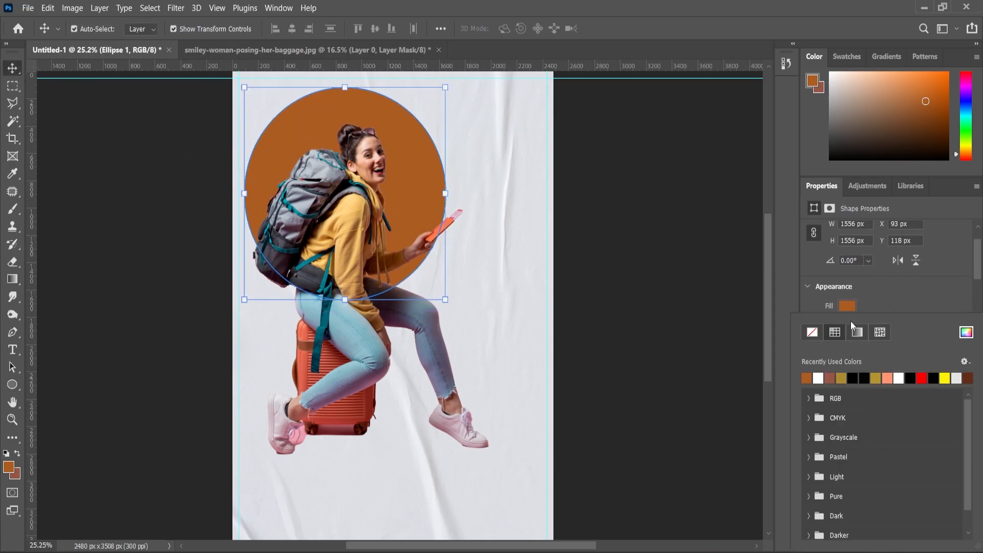
{"action": "left_click", "coordinate": [726, 385]}
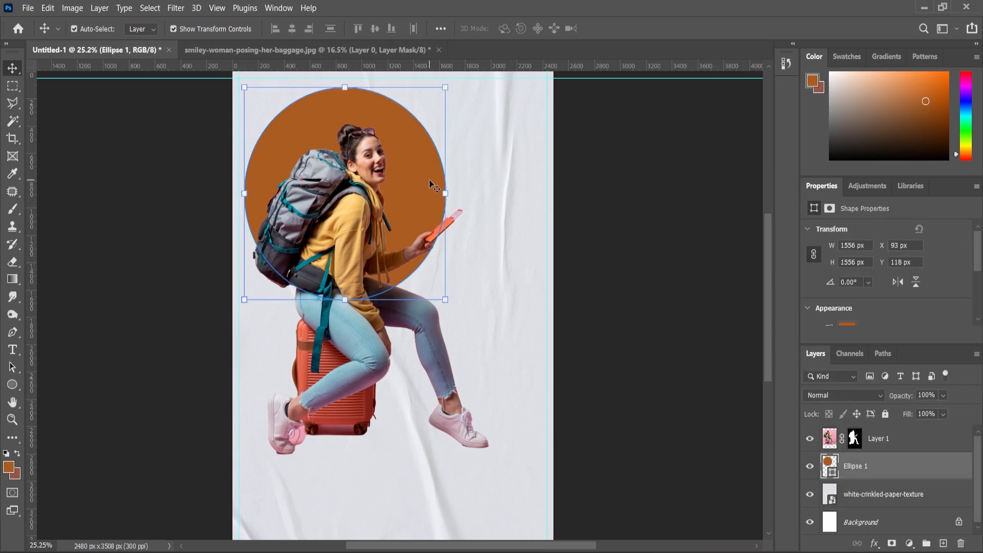
{"action": "scroll", "coordinate": [839, 298], "scroll_direction": "down", "scroll_amount": 1}
{"action": "left_click", "coordinate": [18, 455]}
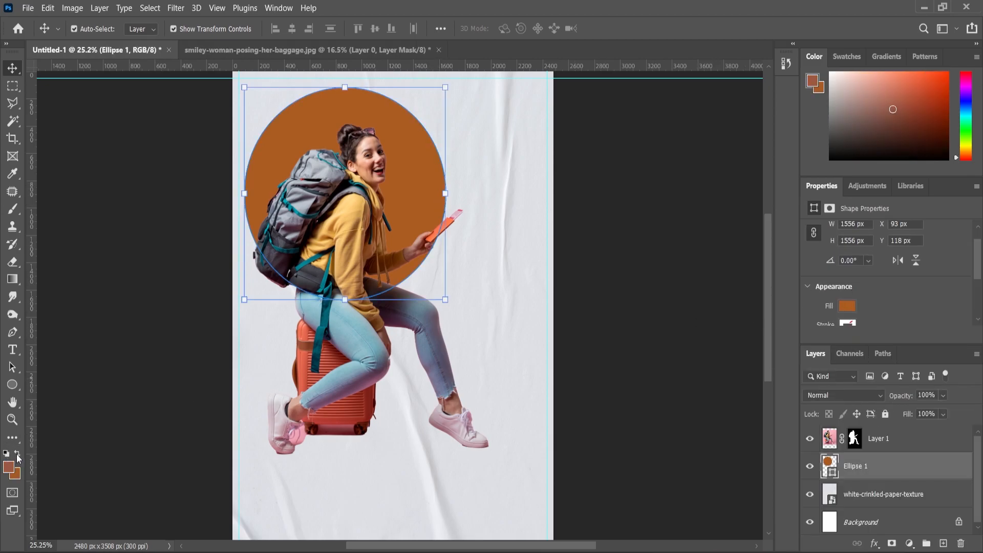
{"action": "left_click", "coordinate": [848, 306]}
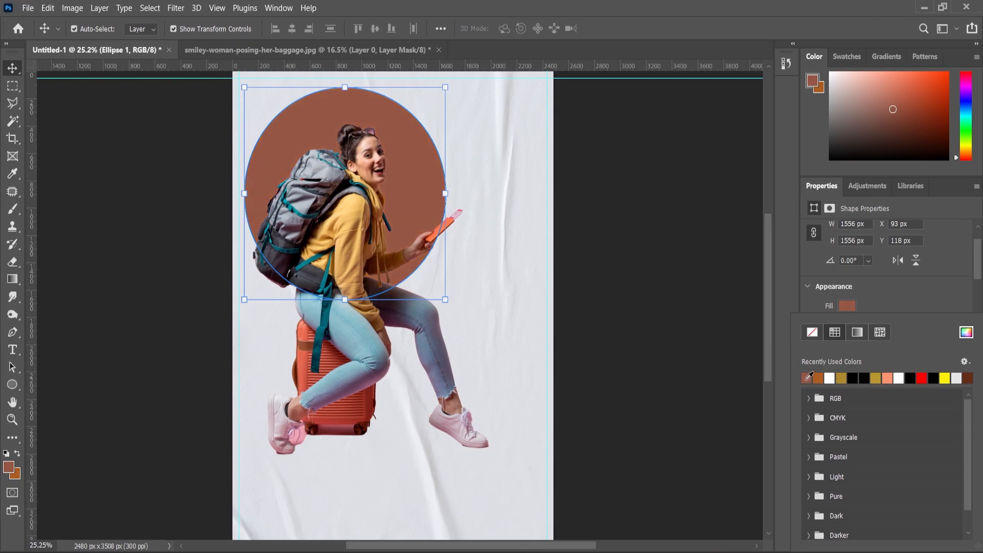
{"action": "left_click", "coordinate": [18, 65]}
{"action": "left_click", "coordinate": [85, 207]}
{"action": "scroll", "coordinate": [430, 266], "scroll_direction": "down", "scroll_amount": 2}
{"action": "scroll", "coordinate": [372, 236], "scroll_direction": "up", "scroll_amount": 3}
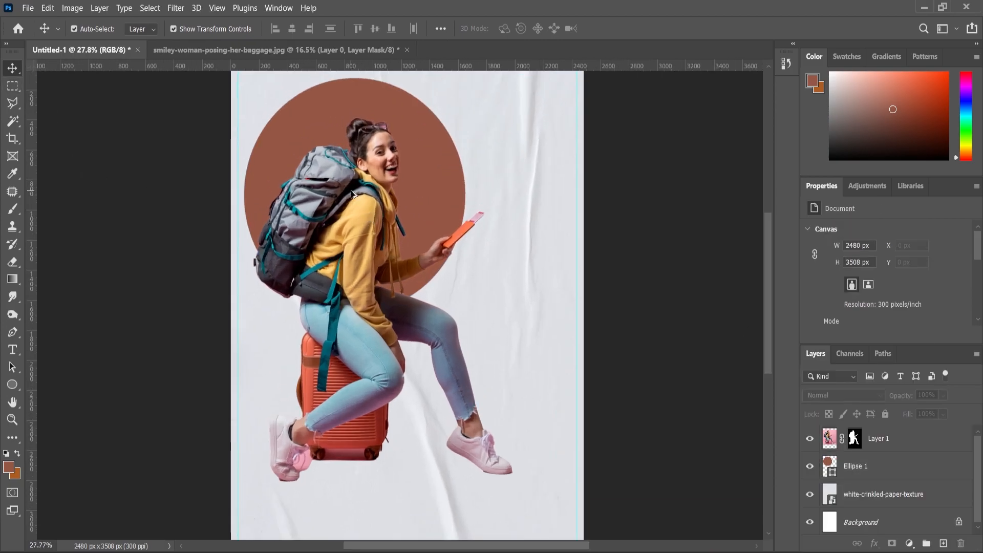
{"action": "scroll", "coordinate": [407, 305], "scroll_direction": "down", "scroll_amount": 1}
{"action": "scroll", "coordinate": [389, 304], "scroll_direction": "up", "scroll_amount": 1}
{"action": "left_click", "coordinate": [420, 123]}
Shrink the circle slightly, then duplicate it, moving the copy right and shrinking it
{"action": "left_click_drag", "start_coordinate": [450, 79], "coordinate": [444, 87]}
{"action": "key", "text": "Return"}
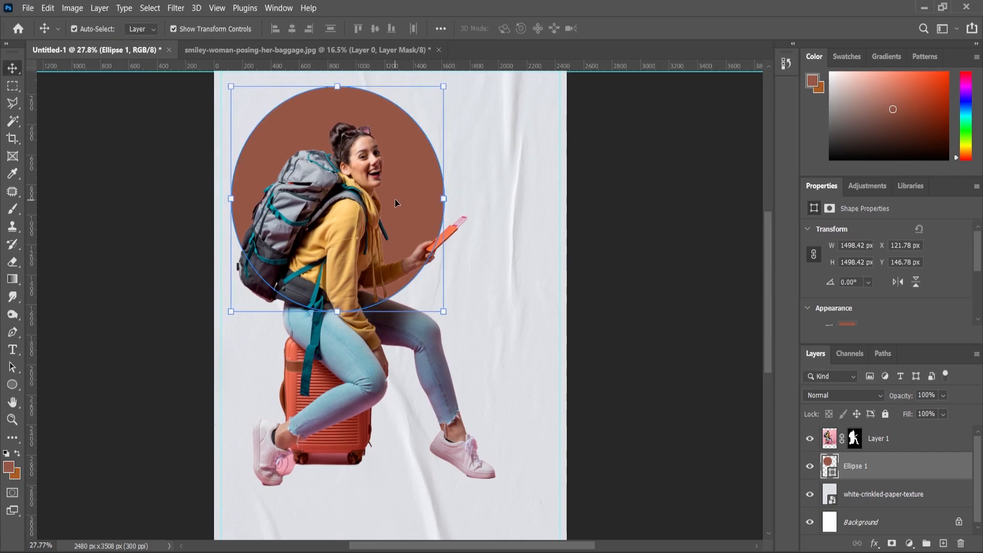
{"action": "left_click_drag", "start_coordinate": [400, 190], "coordinate": [486, 226]}
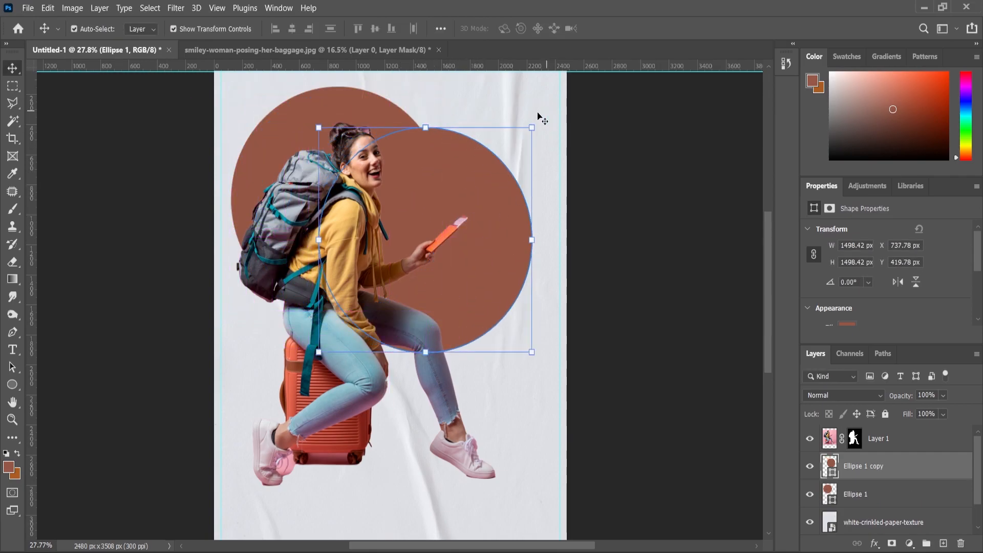
{"action": "key", "text": "ctrl+t"}
{"action": "left_click_drag", "start_coordinate": [532, 128], "coordinate": [504, 160]}
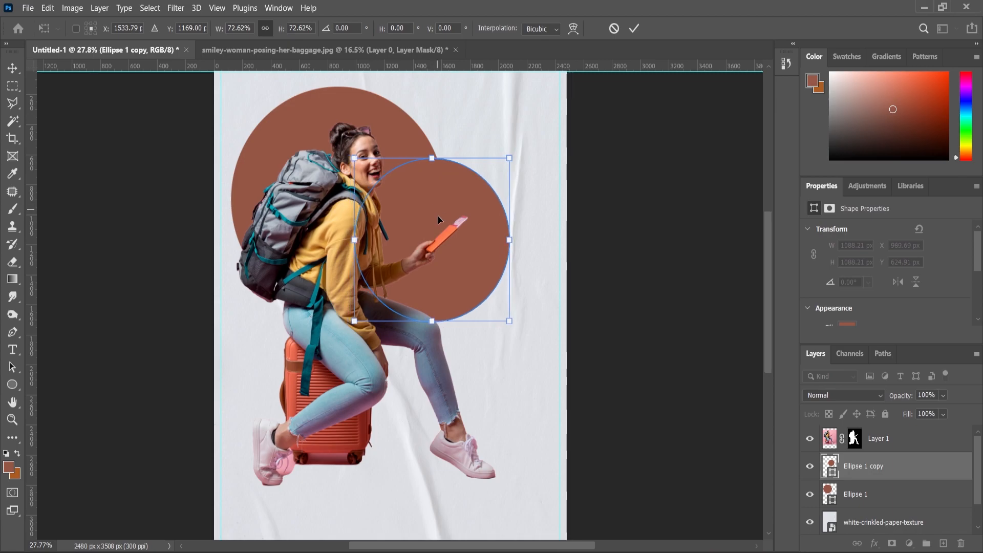
{"action": "key", "text": "Return"}
Turn the copy into a ring: reddish-brown stroke, no fill, 6 px stroke width
{"action": "scroll", "coordinate": [896, 305], "scroll_direction": "down", "scroll_amount": 2}
{"action": "left_click", "coordinate": [848, 293]}
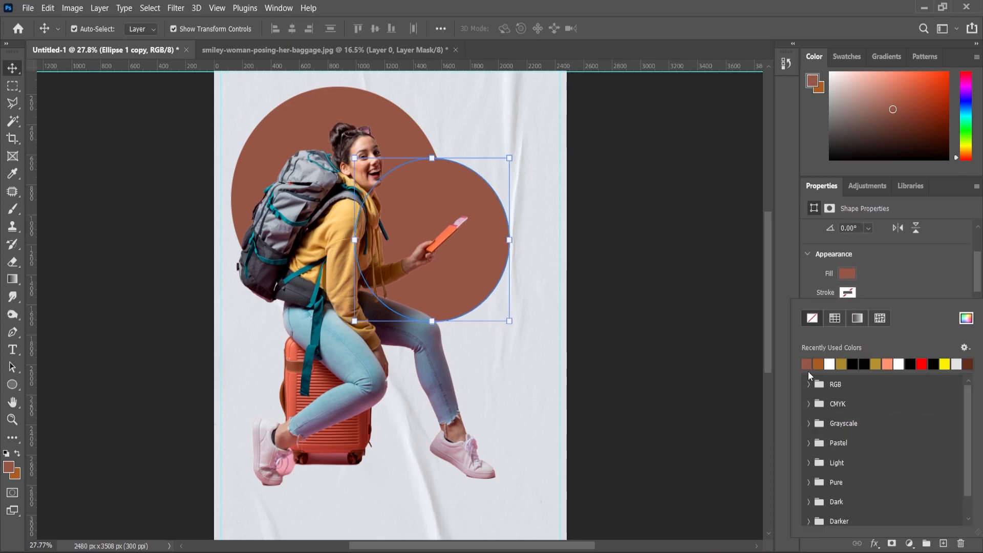
{"action": "left_click", "coordinate": [809, 364]}
{"action": "left_click", "coordinate": [892, 275]}
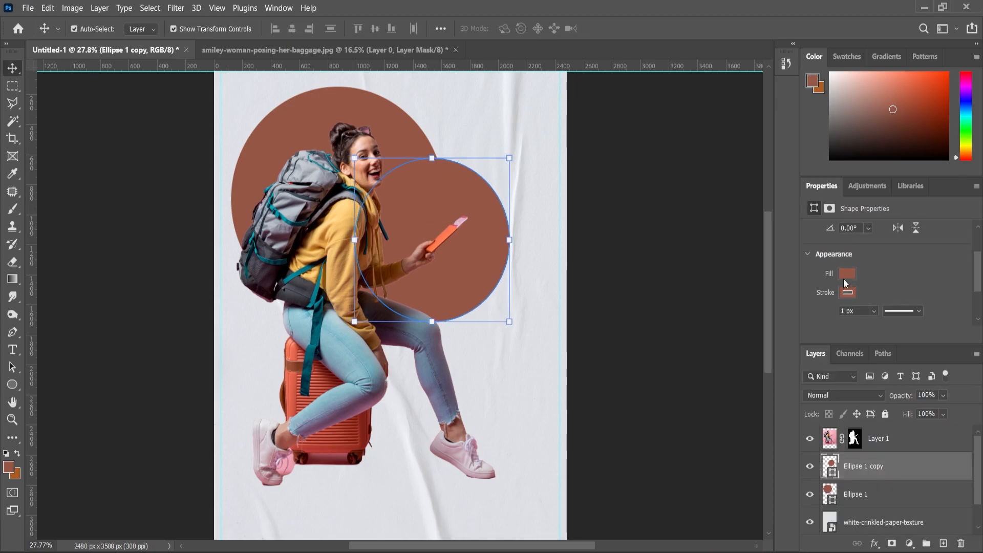
{"action": "left_click", "coordinate": [845, 276]}
{"action": "left_click", "coordinate": [812, 301]}
{"action": "left_click", "coordinate": [895, 265]}
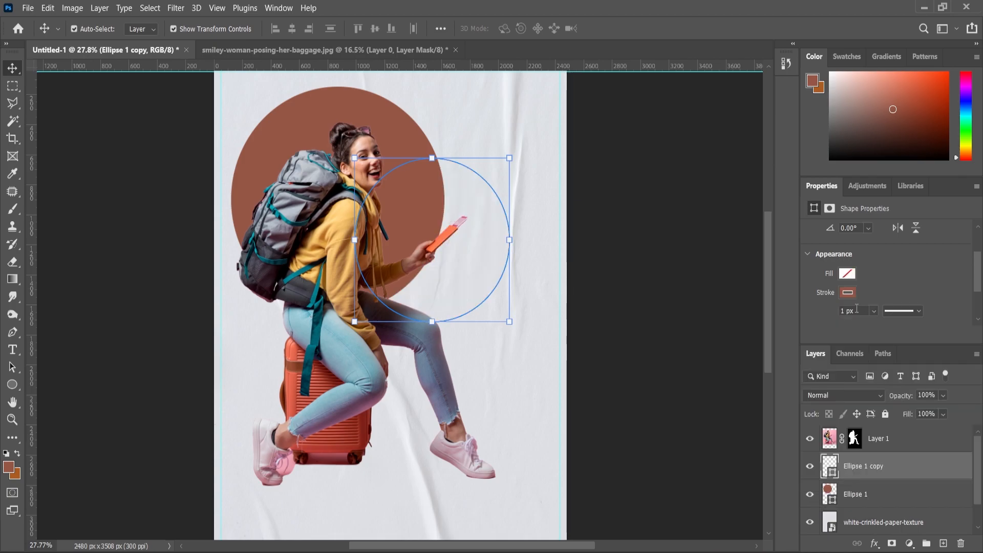
{"action": "key", "text": "Return"}
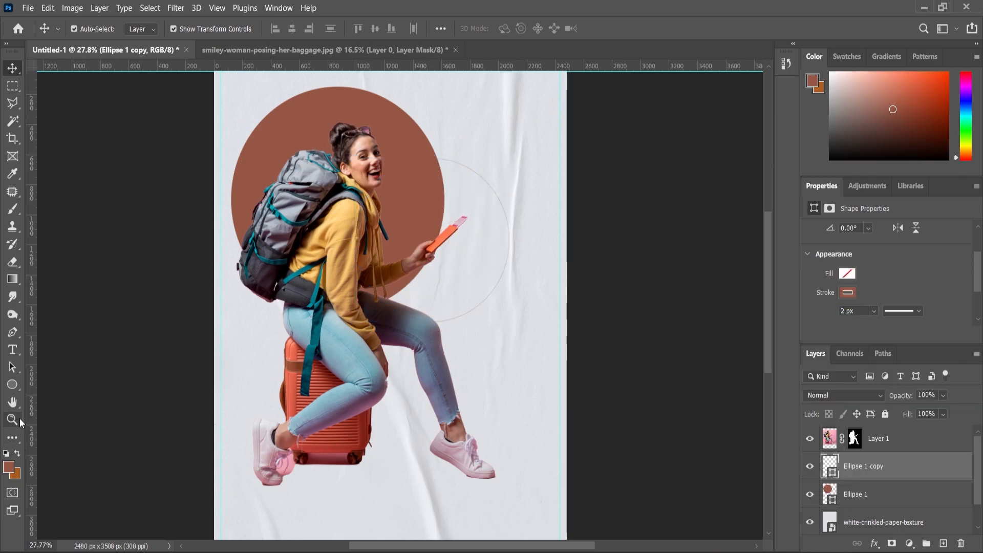
{"action": "key", "text": "ctrl+minus"}
{"action": "key", "text": "ctrl+plus"}
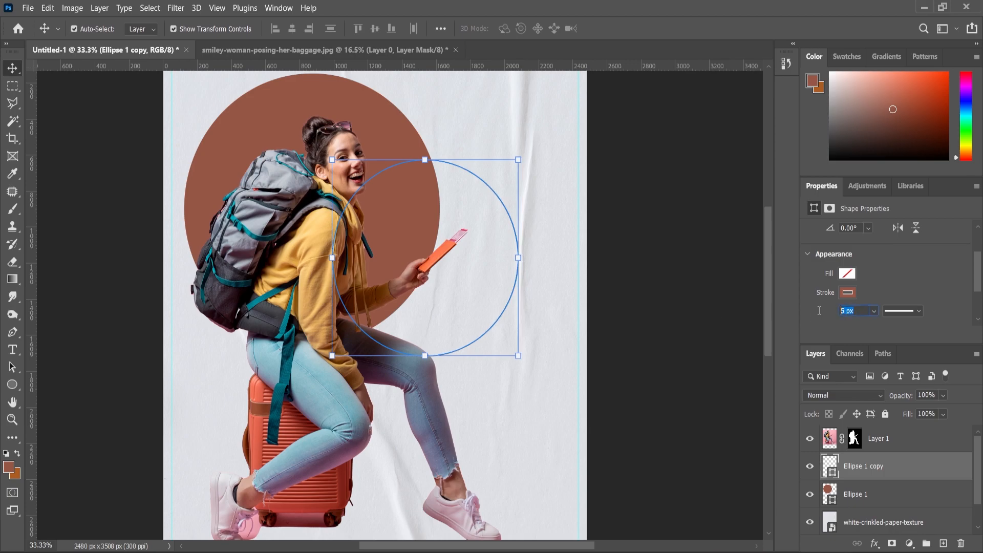
{"action": "key", "text": "Return"}
Draw a small circle near the poster's top with no stroke and a brown fill
{"action": "key", "text": "z"}
{"action": "scroll", "coordinate": [666, 432], "scroll_direction": "down", "scroll_amount": 3}
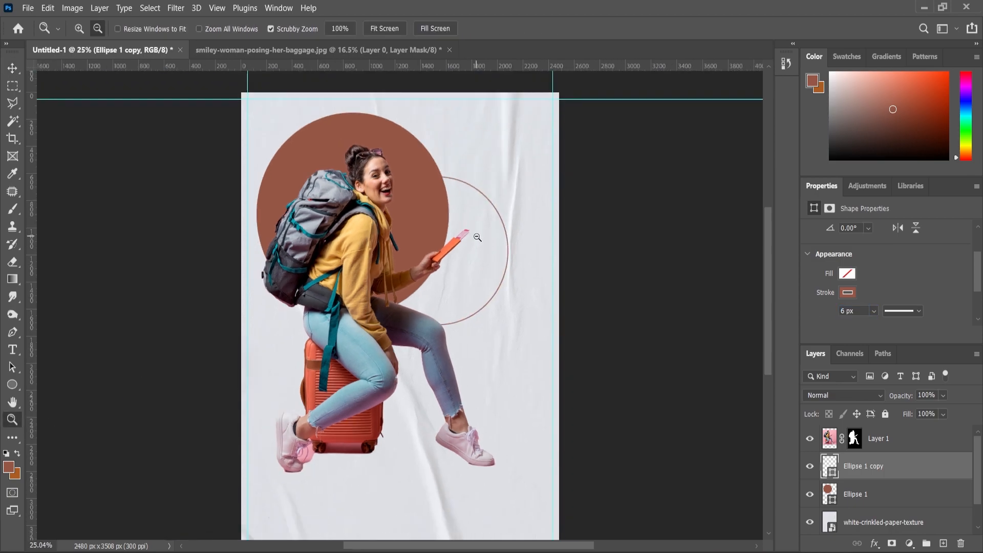
{"action": "scroll", "coordinate": [423, 78], "scroll_direction": "up", "scroll_amount": 5}
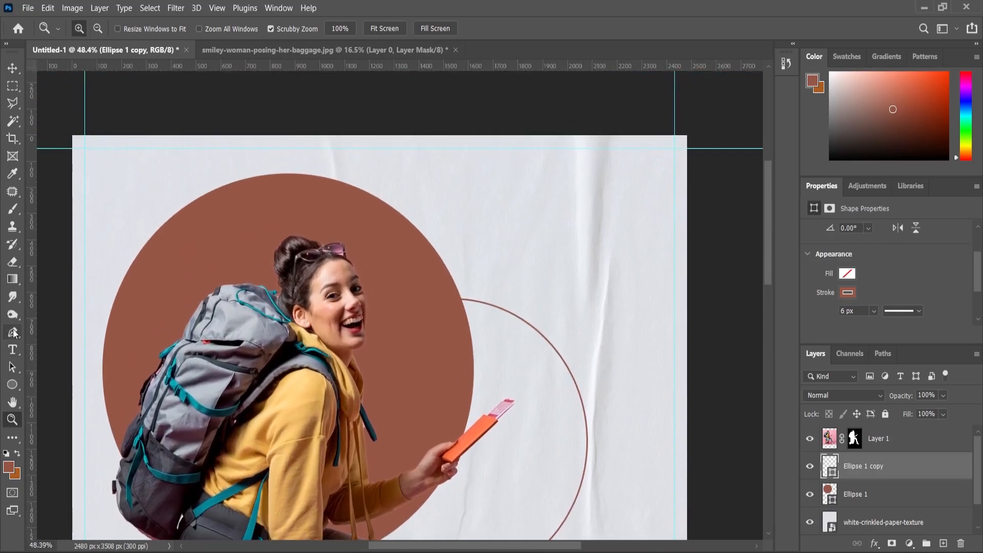
{"action": "left_click", "coordinate": [13, 385]}
{"action": "left_click_drag", "start_coordinate": [432, 158], "coordinate": [469, 204]}
{"action": "left_click", "coordinate": [848, 292]}
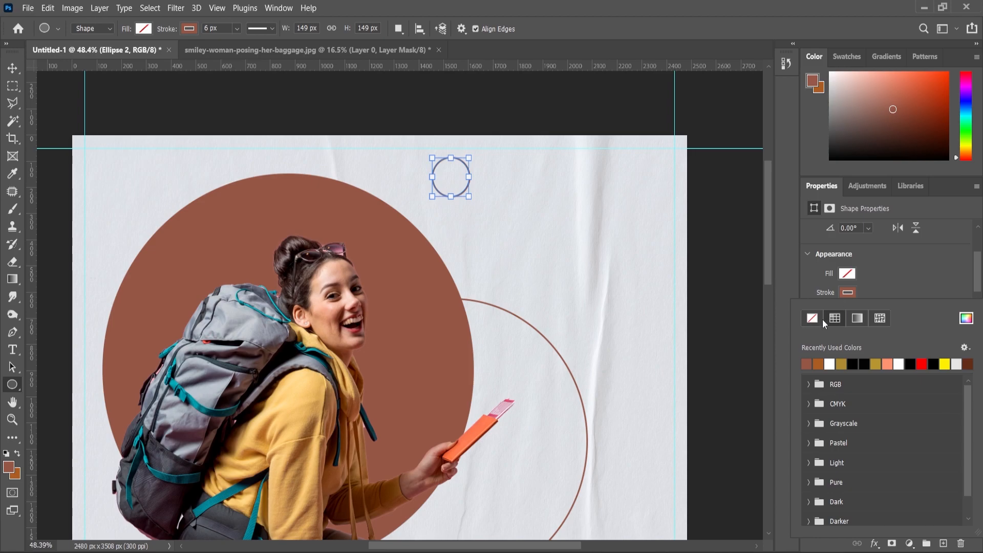
{"action": "left_click", "coordinate": [811, 320]}
{"action": "left_click", "coordinate": [848, 273]}
{"action": "left_click", "coordinate": [807, 345]}
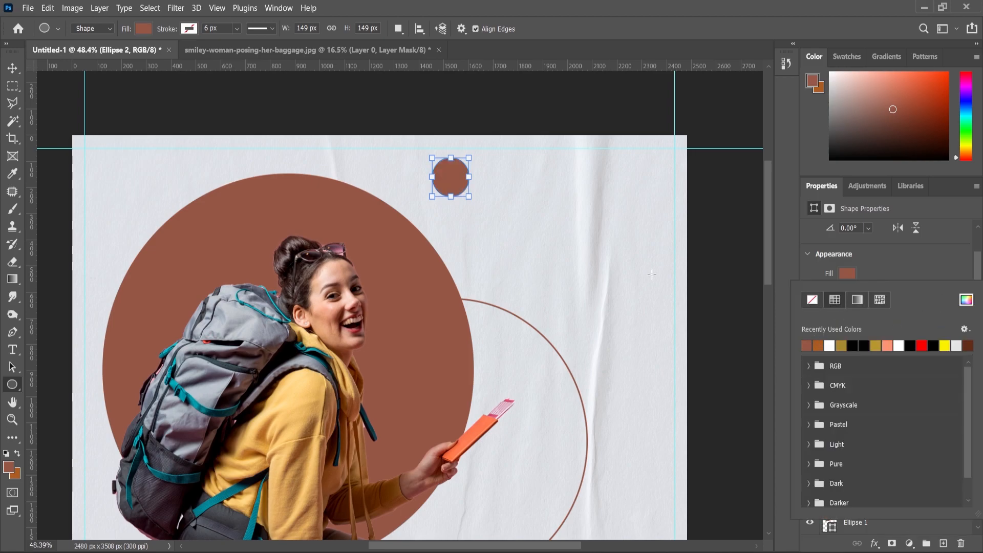
{"action": "left_click", "coordinate": [12, 420]}
{"action": "left_click_drag", "start_coordinate": [435, 248], "coordinate": [414, 247]}
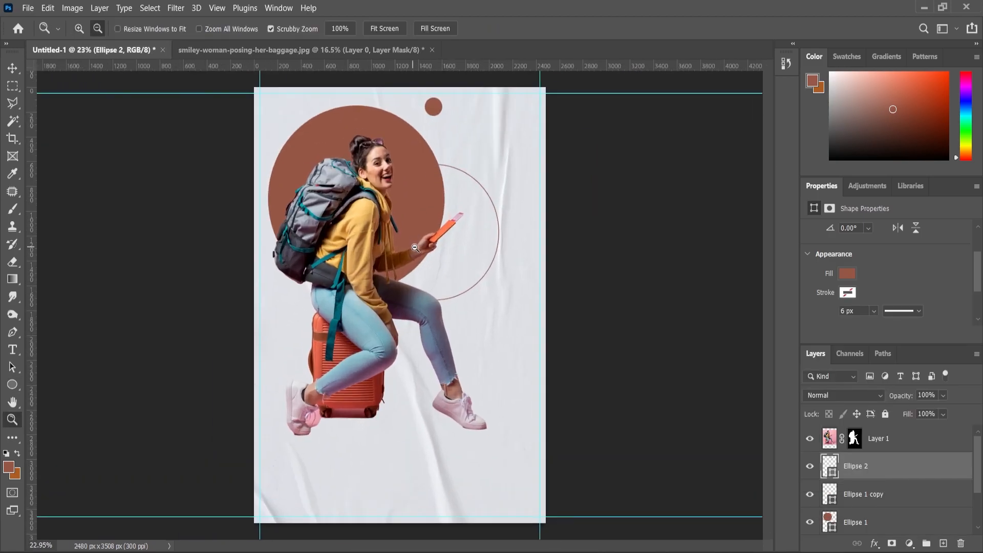
{"action": "left_click_drag", "start_coordinate": [430, 449], "coordinate": [127, 87]}
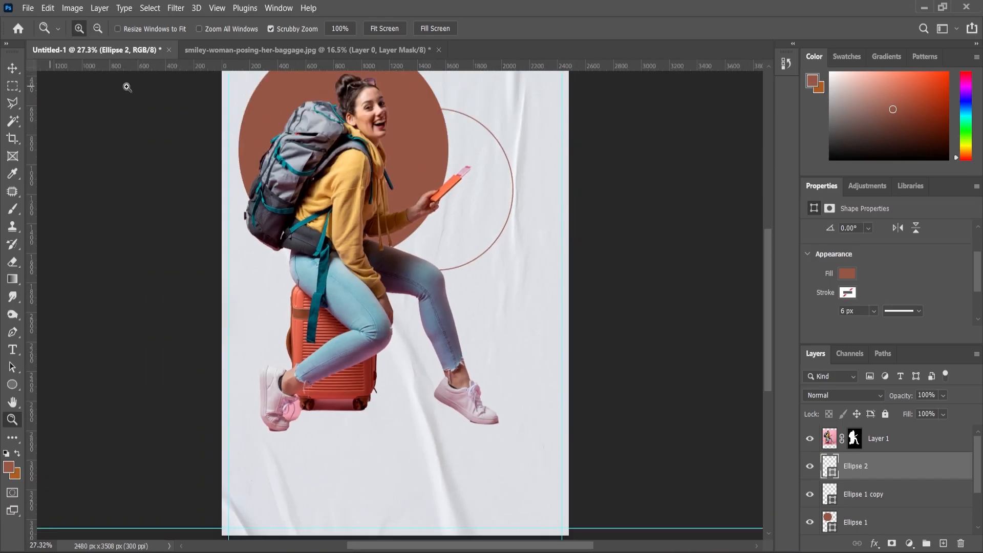
Select Ellipse 2 and add a new empty layer above it
{"action": "left_click", "coordinate": [13, 68]}
{"action": "left_click", "coordinate": [359, 228]}
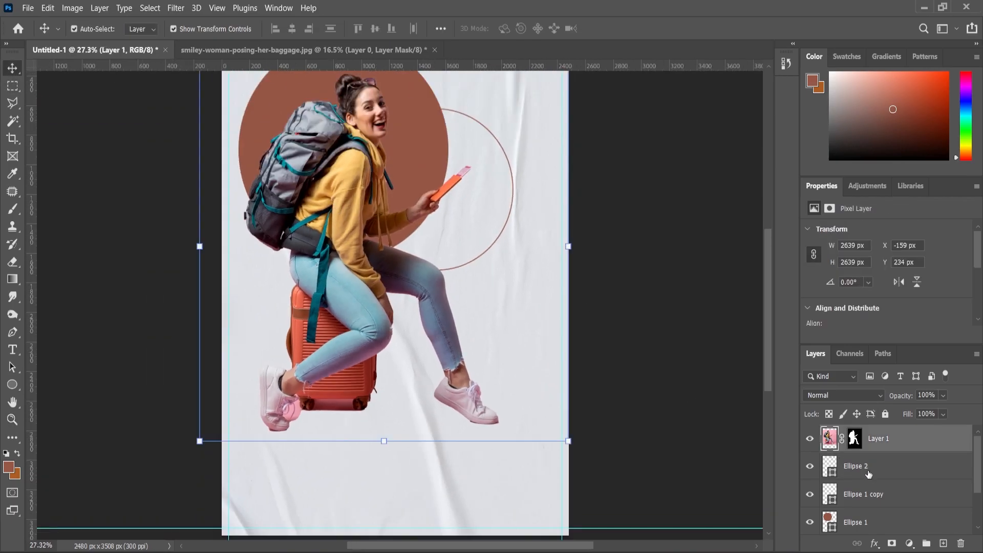
{"action": "left_click", "coordinate": [869, 472]}
{"action": "left_click", "coordinate": [944, 544]}
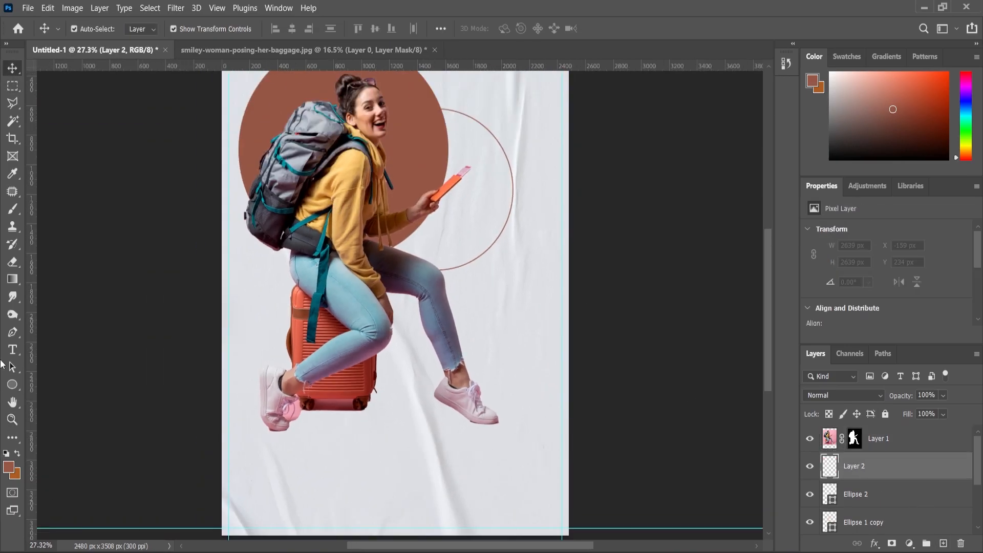
Paint a soft black (#000000) shadow under the right sneaker's sole with a 100 px soft brush
{"action": "left_click", "coordinate": [13, 221]}
{"action": "scroll", "coordinate": [461, 424], "scroll_direction": "up", "scroll_amount": 3}
{"action": "left_click", "coordinate": [9, 467]}
{"action": "type", "text": "000000"}
{"action": "key", "text": "Return"}
{"action": "scroll", "coordinate": [455, 392], "scroll_direction": "up", "scroll_amount": 3}
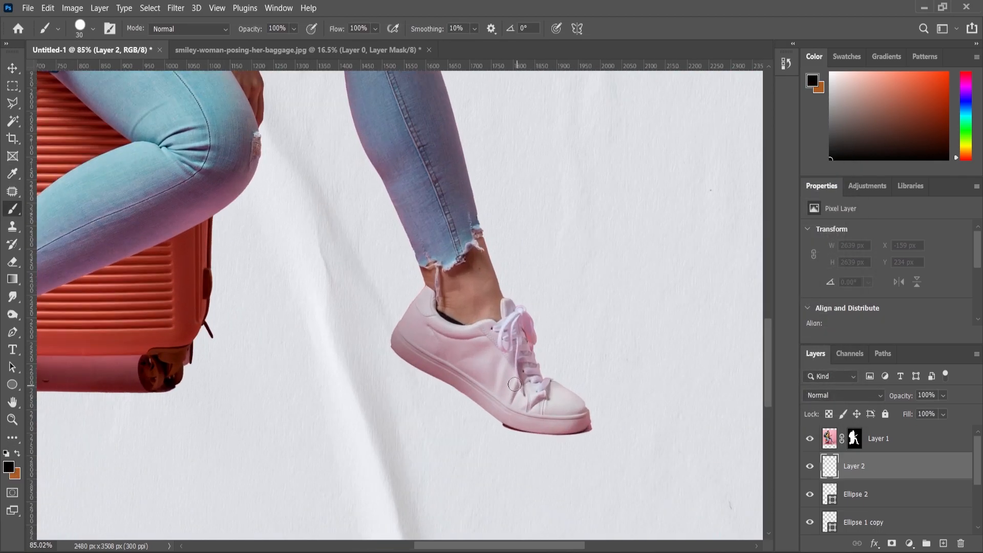
{"action": "key", "text": "bracketright"}
{"action": "key", "text": "bracketright"}
{"action": "key", "text": "bracketright"}
{"action": "key", "text": "bracketright"}
{"action": "key", "text": "bracketright"}
{"action": "key", "text": "bracketright"}
{"action": "key", "text": "bracketright"}
{"action": "right_click", "coordinate": [485, 376]}
{"action": "left_click", "coordinate": [443, 365]}
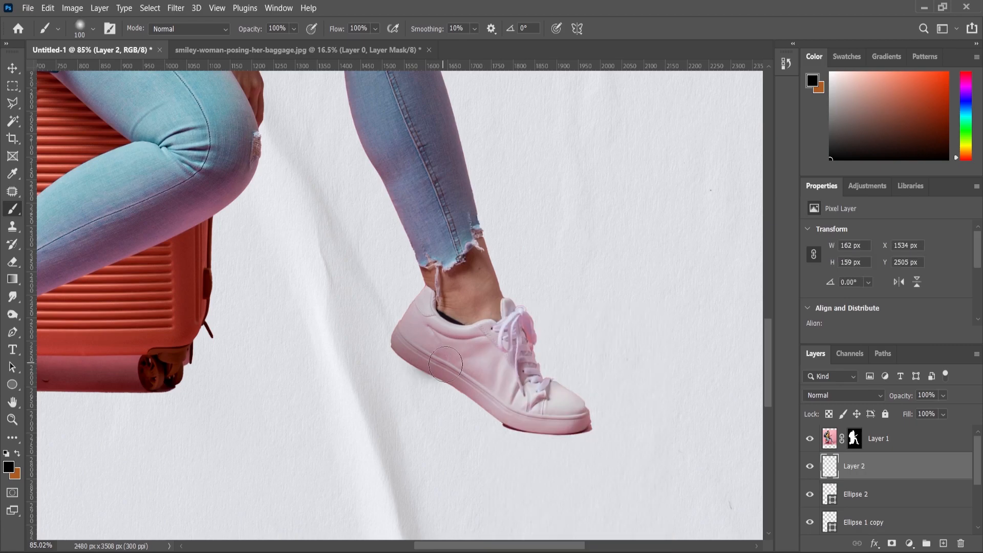
{"action": "mouse_move", "coordinate": [419, 351]}
{"action": "left_mouse_down"}
{"action": "mouse_move", "coordinate": [559, 425]}
{"action": "mouse_move", "coordinate": [584, 412]}
{"action": "mouse_move", "coordinate": [549, 394]}
{"action": "left_mouse_up"}
{"action": "scroll", "coordinate": [549, 394], "scroll_direction": "up", "scroll_amount": 4}
{"action": "key", "text": "ctrl+z"}
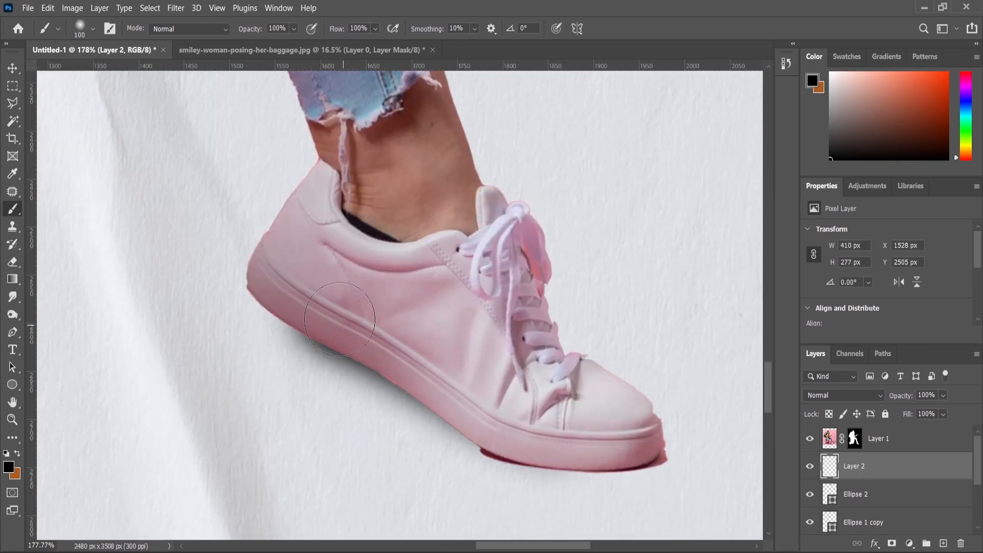
Target the woman's layer mask and switch to a 60 px hard round brush
{"action": "left_click", "coordinate": [855, 439]}
{"action": "scroll", "coordinate": [527, 451], "scroll_direction": "up", "scroll_amount": 2}
{"action": "key", "text": "bracketleft"}
{"action": "key", "text": "bracketleft"}
{"action": "key", "text": "bracketleft"}
{"action": "key", "text": "bracketleft"}
{"action": "right_click", "coordinate": [727, 455]}
{"action": "double_click", "coordinate": [705, 414]}
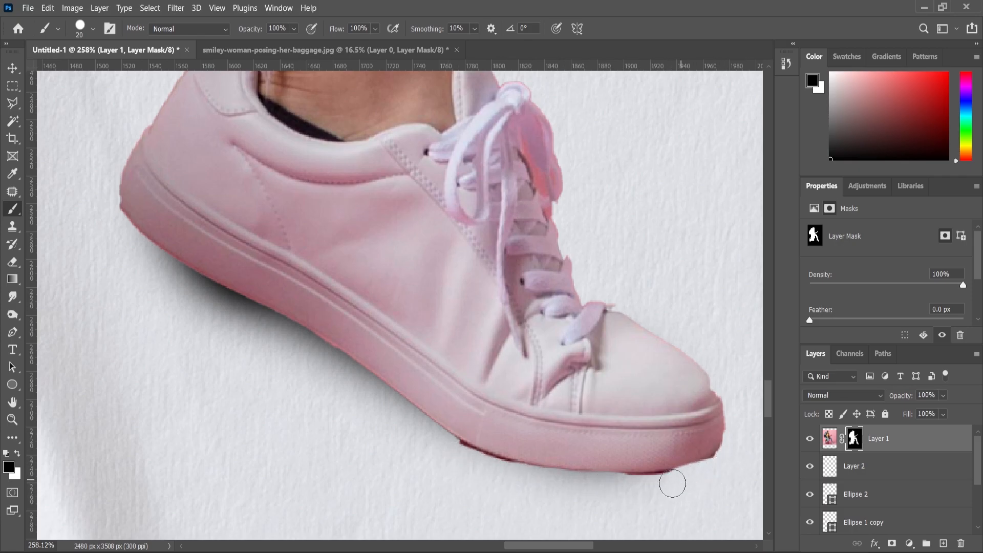
On Layer 1's mask, hide the dark red strip under the sole and the pink beside the lace tip, using a 20 px brush
{"action": "scroll", "coordinate": [463, 457], "scroll_direction": "down", "scroll_amount": 6}
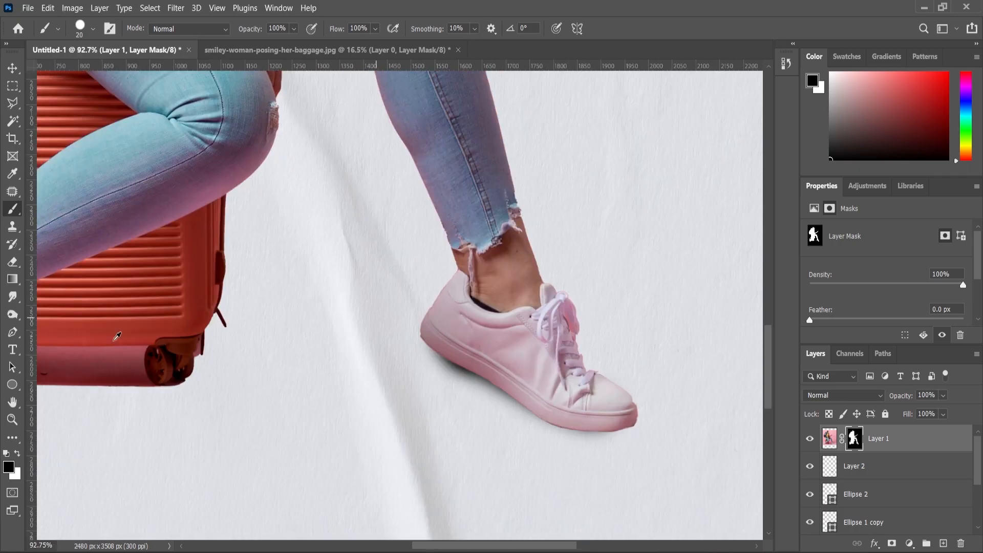
{"action": "scroll", "coordinate": [189, 376], "scroll_direction": "up", "scroll_amount": 8}
{"action": "mouse_move", "coordinate": [269, 398]}
{"action": "left_mouse_down"}
{"action": "mouse_move", "coordinate": [352, 413]}
{"action": "mouse_move", "coordinate": [453, 402]}
{"action": "mouse_move", "coordinate": [495, 382]}
{"action": "mouse_move", "coordinate": [451, 398]}
{"action": "mouse_move", "coordinate": [329, 406]}
{"action": "left_mouse_up"}
{"action": "scroll", "coordinate": [285, 395], "scroll_direction": "down", "scroll_amount": 5}
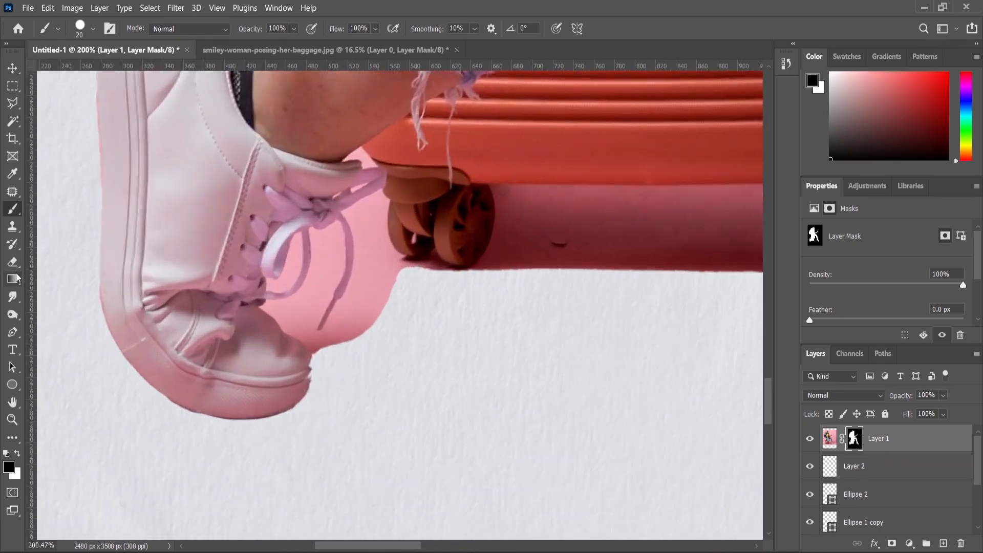
{"action": "scroll", "coordinate": [295, 307], "scroll_direction": "up", "scroll_amount": 3}
{"action": "left_click_drag", "start_coordinate": [300, 319], "coordinate": [304, 327]}
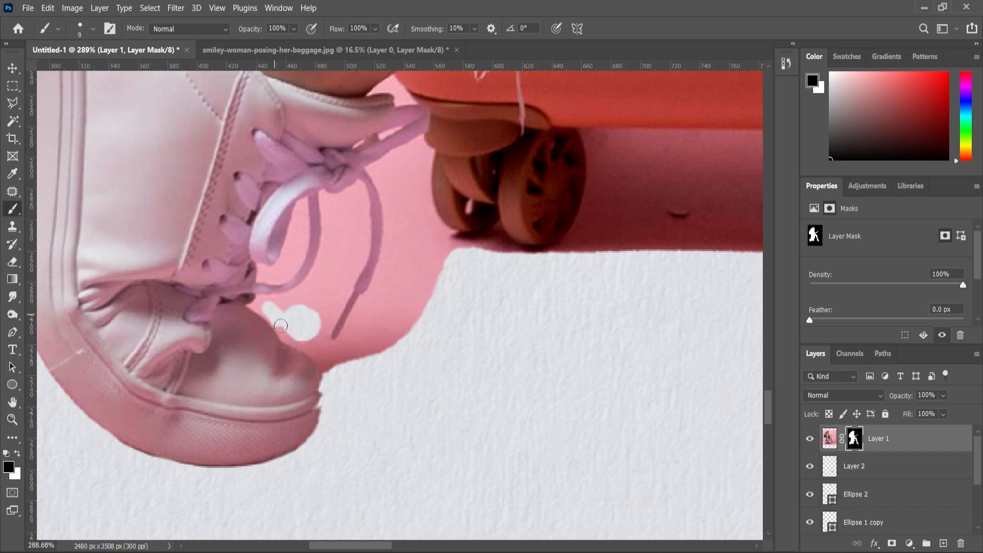
{"action": "key", "text": "bracketright"}
{"action": "key", "text": "bracketright"}
{"action": "key", "text": "bracketright"}
{"action": "mouse_move", "coordinate": [327, 373]}
{"action": "left_mouse_down"}
{"action": "mouse_move", "coordinate": [455, 265]}
{"action": "mouse_move", "coordinate": [413, 250]}
{"action": "mouse_move", "coordinate": [410, 181]}
{"action": "mouse_move", "coordinate": [433, 249]}
{"action": "left_mouse_up"}
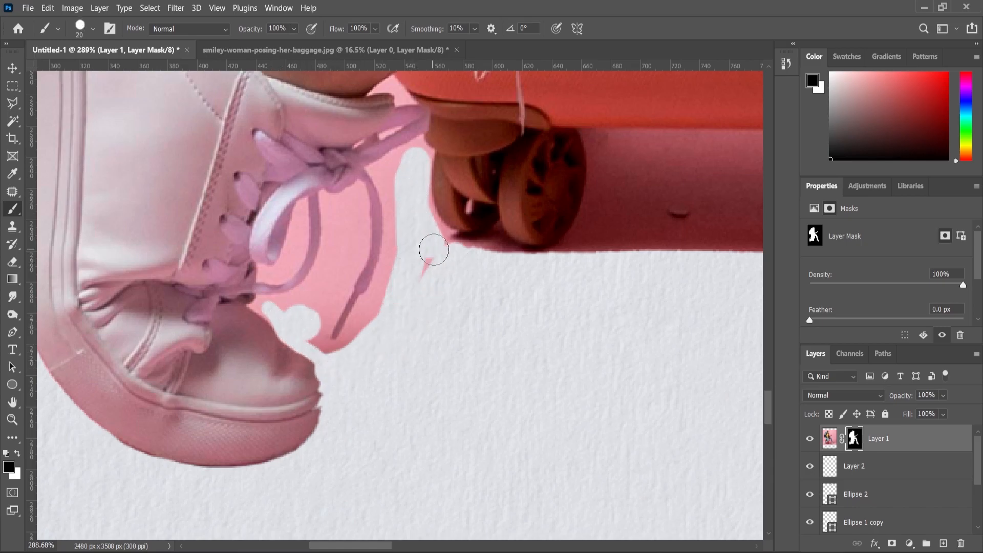
{"action": "mouse_move", "coordinate": [395, 182]}
{"action": "left_mouse_down"}
{"action": "mouse_move", "coordinate": [400, 254]}
{"action": "mouse_move", "coordinate": [397, 243]}
{"action": "mouse_move", "coordinate": [371, 318]}
{"action": "mouse_move", "coordinate": [323, 369]}
{"action": "left_mouse_up"}
Mask out the remaining pink fringe along the lace with a 35 px brush
{"action": "scroll", "coordinate": [322, 369], "scroll_direction": "up", "scroll_amount": 2}
{"action": "mouse_move", "coordinate": [241, 246]}
{"action": "left_mouse_down"}
{"action": "mouse_move", "coordinate": [313, 292]}
{"action": "mouse_move", "coordinate": [385, 165]}
{"action": "left_mouse_up"}
{"action": "left_click", "coordinate": [313, 292]}
{"action": "key", "text": "bracketright"}
{"action": "key", "text": "bracketright"}
{"action": "key", "text": "bracketright"}
{"action": "scroll", "coordinate": [379, 205], "scroll_direction": "up", "scroll_amount": 1}
{"action": "mouse_move", "coordinate": [377, 222]}
{"action": "left_mouse_down"}
{"action": "mouse_move", "coordinate": [404, 169]}
{"action": "mouse_move", "coordinate": [330, 151]}
{"action": "mouse_move", "coordinate": [349, 186]}
{"action": "mouse_move", "coordinate": [325, 311]}
{"action": "mouse_move", "coordinate": [235, 374]}
{"action": "mouse_move", "coordinate": [180, 379]}
{"action": "mouse_move", "coordinate": [197, 318]}
{"action": "mouse_move", "coordinate": [281, 149]}
{"action": "mouse_move", "coordinate": [268, 272]}
{"action": "mouse_move", "coordinate": [246, 323]}
{"action": "left_mouse_up"}
{"action": "scroll", "coordinate": [180, 379], "scroll_direction": "up", "scroll_amount": 1}
{"action": "scroll", "coordinate": [407, 385], "scroll_direction": "up", "scroll_amount": 1}
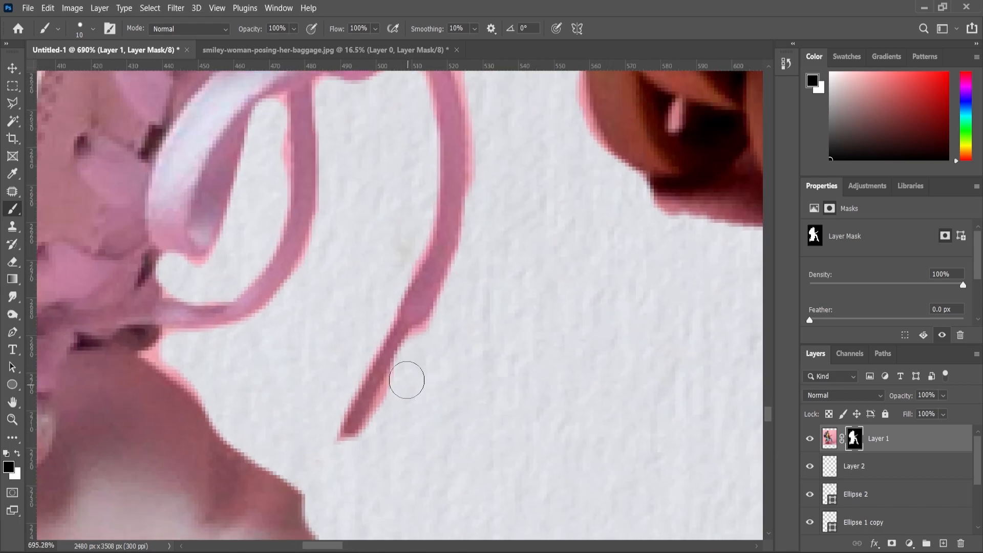
{"action": "left_click_drag", "start_coordinate": [407, 385], "coordinate": [378, 436]}
{"action": "scroll", "coordinate": [413, 355], "scroll_direction": "down", "scroll_amount": 4}
{"action": "scroll", "coordinate": [463, 287], "scroll_direction": "up", "scroll_amount": 5}
{"action": "mouse_move", "coordinate": [462, 291]}
{"action": "left_mouse_down"}
{"action": "mouse_move", "coordinate": [421, 222]}
{"action": "mouse_move", "coordinate": [504, 173]}
{"action": "mouse_move", "coordinate": [557, 151]}
{"action": "left_mouse_up"}
{"action": "scroll", "coordinate": [466, 263], "scroll_direction": "down", "scroll_amount": 2}
{"action": "scroll", "coordinate": [466, 262], "scroll_direction": "down", "scroll_amount": 4}
{"action": "scroll", "coordinate": [358, 274], "scroll_direction": "up", "scroll_amount": 3}
Mask away the pink strip under the suitcase with a 30 px brush and clean the wheel's bottom edge at 9 px
{"action": "mouse_move", "coordinate": [366, 278]}
{"action": "left_mouse_down"}
{"action": "mouse_move", "coordinate": [434, 264]}
{"action": "mouse_move", "coordinate": [500, 297]}
{"action": "mouse_move", "coordinate": [574, 272]}
{"action": "left_mouse_up"}
{"action": "scroll", "coordinate": [574, 272], "scroll_direction": "down", "scroll_amount": 2}
{"action": "mouse_move", "coordinate": [487, 318]}
{"action": "left_mouse_down"}
{"action": "mouse_move", "coordinate": [504, 289]}
{"action": "mouse_move", "coordinate": [520, 198]}
{"action": "mouse_move", "coordinate": [554, 238]}
{"action": "mouse_move", "coordinate": [543, 256]}
{"action": "left_mouse_up"}
{"action": "key", "text": "]"}
{"action": "key", "text": "]"}
{"action": "key", "text": "]"}
{"action": "left_click_drag", "start_coordinate": [547, 295], "coordinate": [583, 317]}
{"action": "scroll", "coordinate": [563, 371], "scroll_direction": "down", "scroll_amount": 5}
{"action": "scroll", "coordinate": [563, 370], "scroll_direction": "up", "scroll_amount": 3}
{"action": "mouse_move", "coordinate": [562, 351]}
{"action": "left_mouse_down"}
{"action": "mouse_move", "coordinate": [622, 313]}
{"action": "mouse_move", "coordinate": [481, 287]}
{"action": "left_mouse_up"}
{"action": "scroll", "coordinate": [612, 407], "scroll_direction": "down", "scroll_amount": 3}
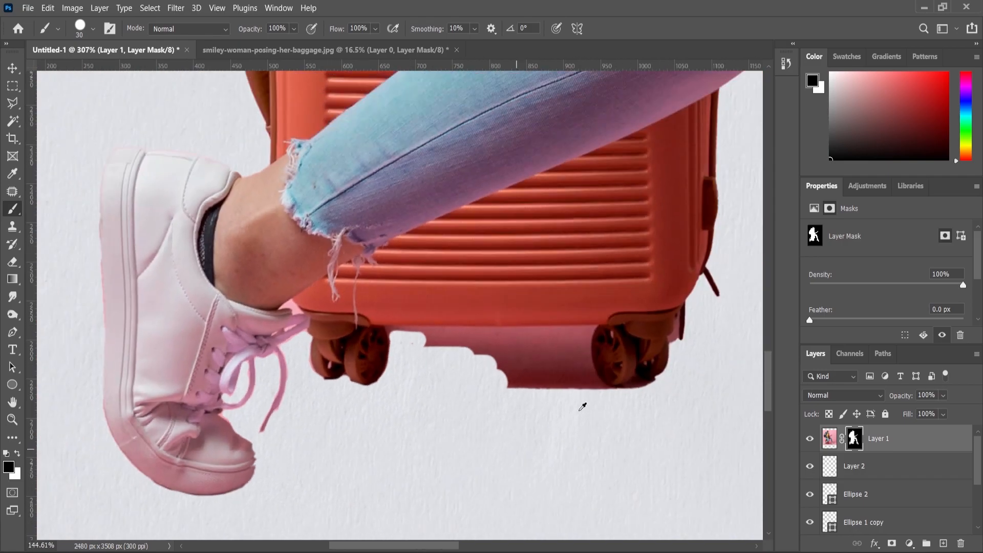
{"action": "scroll", "coordinate": [450, 395], "scroll_direction": "up", "scroll_amount": 3}
{"action": "left_click_drag", "start_coordinate": [389, 297], "coordinate": [611, 380]}
{"action": "scroll", "coordinate": [611, 380], "scroll_direction": "up", "scroll_amount": 3}
{"action": "key", "text": "["}
{"action": "key", "text": "["}
{"action": "key", "text": "["}
{"action": "key", "text": "["}
{"action": "key", "text": "["}
{"action": "mouse_move", "coordinate": [662, 358]}
{"action": "left_mouse_down"}
{"action": "mouse_move", "coordinate": [618, 349]}
{"action": "mouse_move", "coordinate": [597, 370]}
{"action": "mouse_move", "coordinate": [479, 390]}
{"action": "mouse_move", "coordinate": [656, 381]}
{"action": "mouse_move", "coordinate": [469, 373]}
{"action": "mouse_move", "coordinate": [440, 325]}
{"action": "mouse_move", "coordinate": [423, 260]}
{"action": "mouse_move", "coordinate": [439, 158]}
{"action": "mouse_move", "coordinate": [381, 401]}
{"action": "mouse_move", "coordinate": [438, 186]}
{"action": "mouse_move", "coordinate": [396, 175]}
{"action": "mouse_move", "coordinate": [379, 206]}
{"action": "mouse_move", "coordinate": [373, 195]}
{"action": "mouse_move", "coordinate": [422, 191]}
{"action": "mouse_move", "coordinate": [361, 234]}
{"action": "mouse_move", "coordinate": [318, 242]}
{"action": "mouse_move", "coordinate": [303, 225]}
{"action": "left_mouse_up"}
Paint out the pink strip beside the wheel inside a rectangular selection, then hide the wheel-edge fringe
{"action": "scroll", "coordinate": [425, 230], "scroll_direction": "down", "scroll_amount": 1}
{"action": "key", "text": "]"}
{"action": "key", "text": "]"}
{"action": "key", "text": "]"}
{"action": "key", "text": "]"}
{"action": "scroll", "coordinate": [585, 348], "scroll_direction": "down", "scroll_amount": 1}
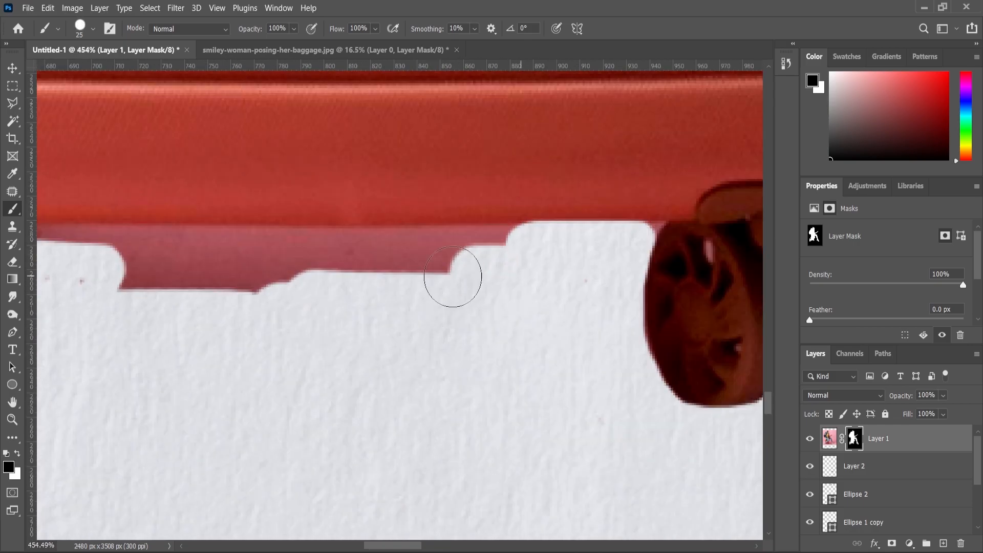
{"action": "key", "text": "m"}
{"action": "left_click_drag", "start_coordinate": [56, 223], "coordinate": [528, 332]}
{"action": "key", "text": "b"}
{"action": "mouse_move", "coordinate": [77, 256]}
{"action": "left_mouse_down"}
{"action": "mouse_move", "coordinate": [136, 253]}
{"action": "mouse_move", "coordinate": [268, 286]}
{"action": "mouse_move", "coordinate": [492, 256]}
{"action": "left_mouse_up"}
{"action": "key", "text": "ctrl+d"}
{"action": "scroll", "coordinate": [267, 286], "scroll_direction": "up", "scroll_amount": 1}
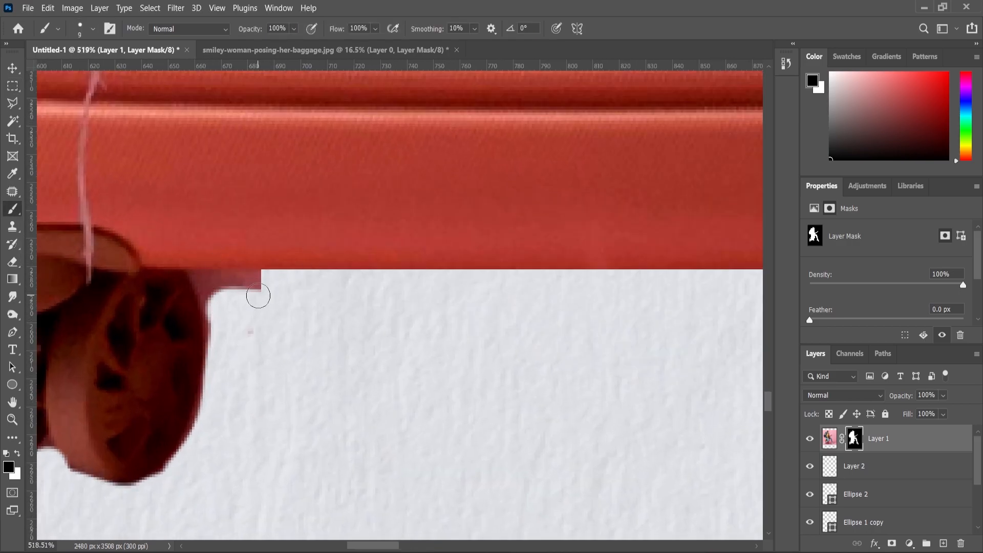
{"action": "left_click_drag", "start_coordinate": [221, 284], "coordinate": [218, 338]}
Select Layer 2 and add the new empty Layer 3 above it
{"action": "scroll", "coordinate": [542, 263], "scroll_direction": "down", "scroll_amount": 2}
{"action": "scroll", "coordinate": [542, 263], "scroll_direction": "up", "scroll_amount": 2}
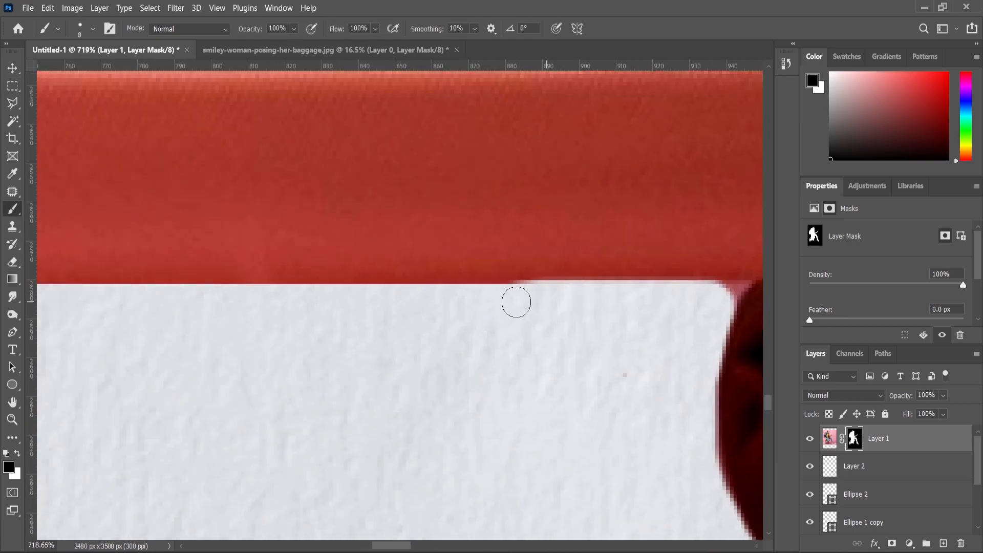
{"action": "scroll", "coordinate": [528, 297], "scroll_direction": "up", "scroll_amount": 1}
{"action": "scroll", "coordinate": [666, 293], "scroll_direction": "down", "scroll_amount": 3}
{"action": "scroll", "coordinate": [344, 369], "scroll_direction": "up", "scroll_amount": 2}
{"action": "scroll", "coordinate": [278, 314], "scroll_direction": "up", "scroll_amount": 1}
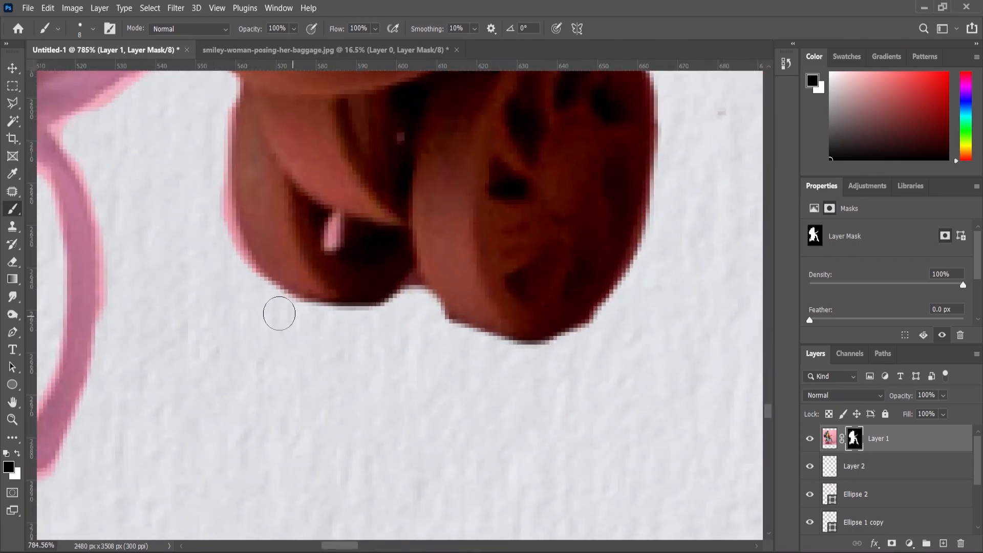
{"action": "scroll", "coordinate": [175, 377], "scroll_direction": "down", "scroll_amount": 3}
{"action": "key", "text": "alt+bracketleft"}
{"action": "left_click", "coordinate": [944, 543]}
Undo the last shadow stroke and paint a soft shadow along the left shoe's sole
{"action": "scroll", "coordinate": [298, 342], "scroll_direction": "up", "scroll_amount": 3}
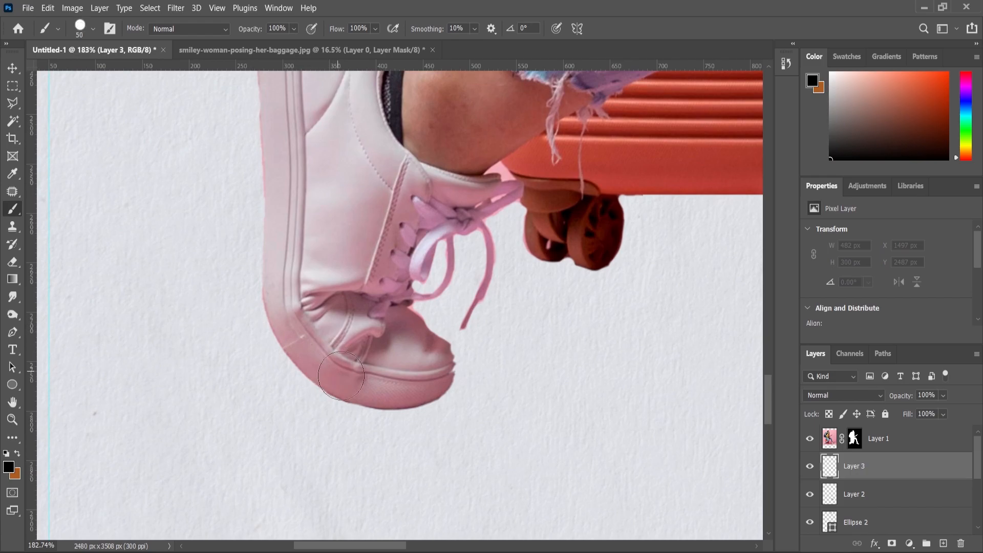
{"action": "key", "text": "ctrl+z"}
{"action": "right_click", "coordinate": [396, 385]}
{"action": "key", "text": "Return"}
{"action": "mouse_move", "coordinate": [315, 353]}
{"action": "left_mouse_down"}
{"action": "mouse_move", "coordinate": [358, 385]}
{"action": "mouse_move", "coordinate": [388, 390]}
{"action": "mouse_move", "coordinate": [438, 372]}
{"action": "mouse_move", "coordinate": [357, 385]}
{"action": "mouse_move", "coordinate": [312, 351]}
{"action": "left_mouse_up"}
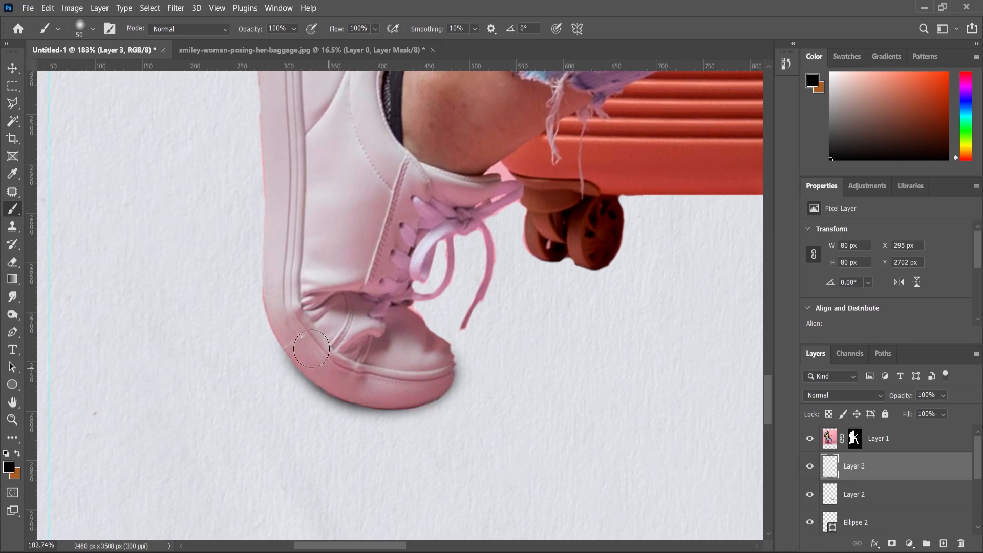
{"action": "scroll", "coordinate": [382, 392], "scroll_direction": "down", "scroll_amount": 5}
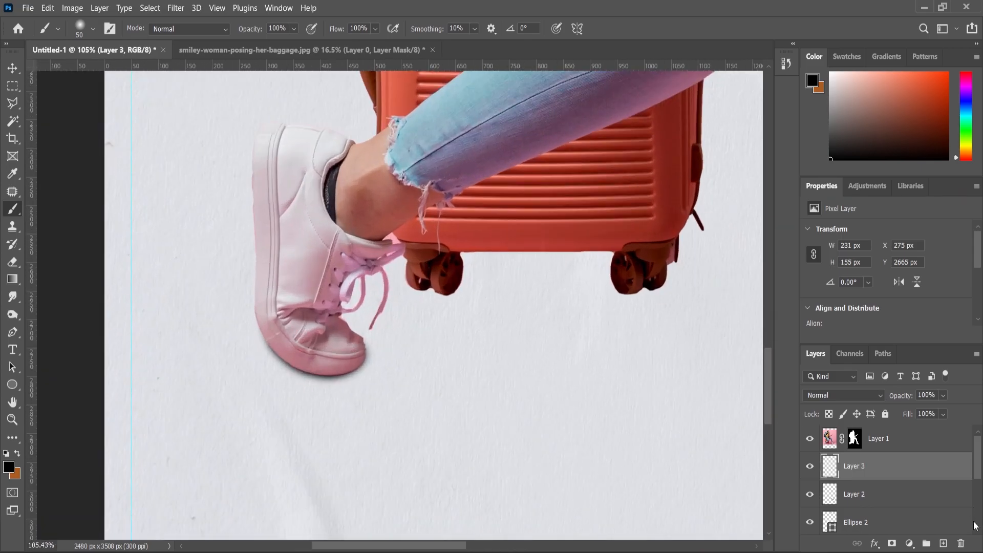
{"action": "scroll", "coordinate": [407, 276], "scroll_direction": "up", "scroll_amount": 3}
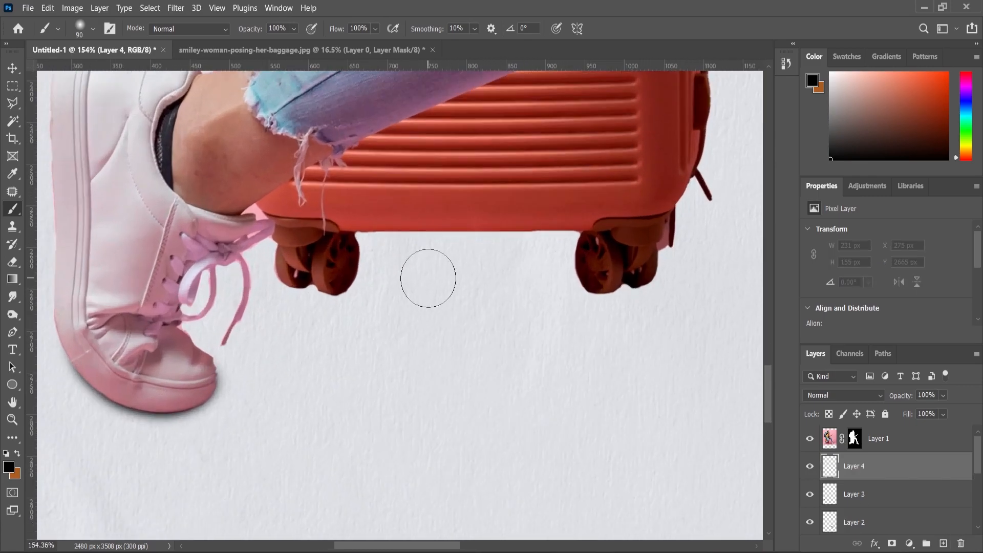
Dab a soft black spot below the suitcase and transform it into a thin, wide shadow under the wheels
{"action": "left_click", "coordinate": [465, 289]}
{"action": "key", "text": "ctrl+t"}
{"action": "left_click_drag", "start_coordinate": [466, 206], "coordinate": [479, 345]}
{"action": "left_click_drag", "start_coordinate": [549, 361], "coordinate": [649, 367]}
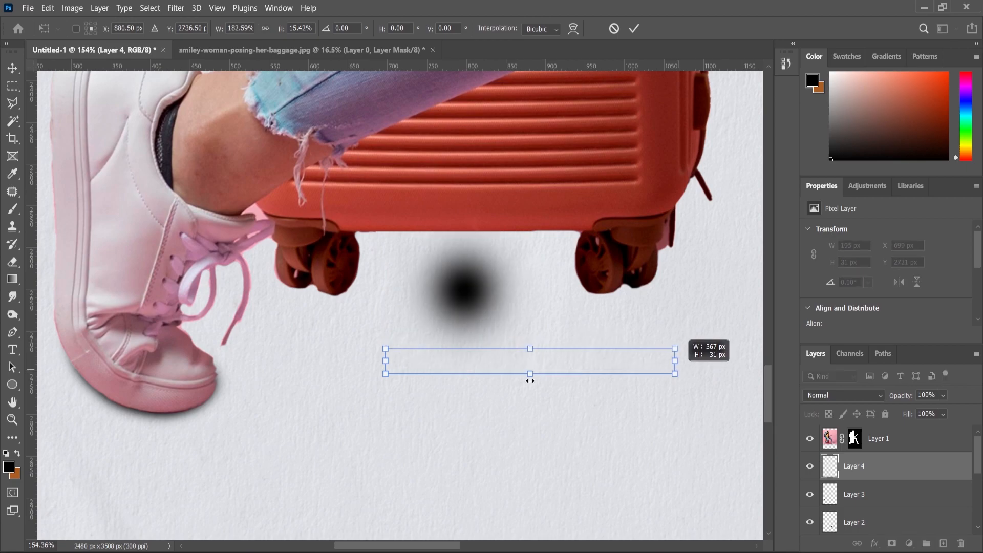
{"action": "left_click_drag", "start_coordinate": [386, 361], "coordinate": [251, 361]}
{"action": "left_click_drag", "start_coordinate": [484, 304], "coordinate": [478, 260]}
{"action": "key", "text": "Return"}
Lower the shadow layer's opacity and stretch the shadow wider under the suitcase
{"action": "left_click_drag", "start_coordinate": [954, 410], "coordinate": [926, 416]}
{"action": "left_click", "coordinate": [12, 420]}
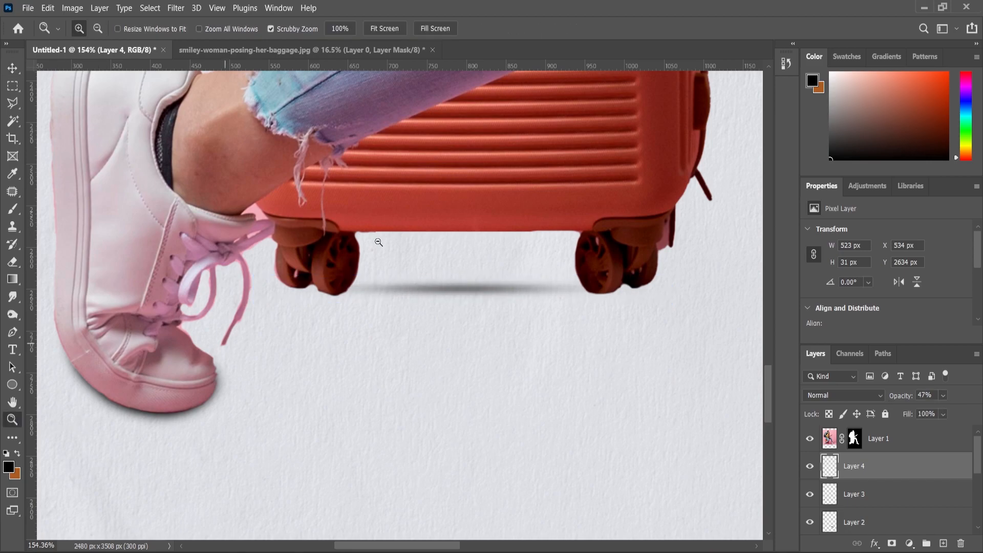
{"action": "scroll", "coordinate": [328, 299], "scroll_direction": "down", "scroll_amount": 10}
{"action": "scroll", "coordinate": [343, 407], "scroll_direction": "up", "scroll_amount": 10}
{"action": "left_click", "coordinate": [13, 68]}
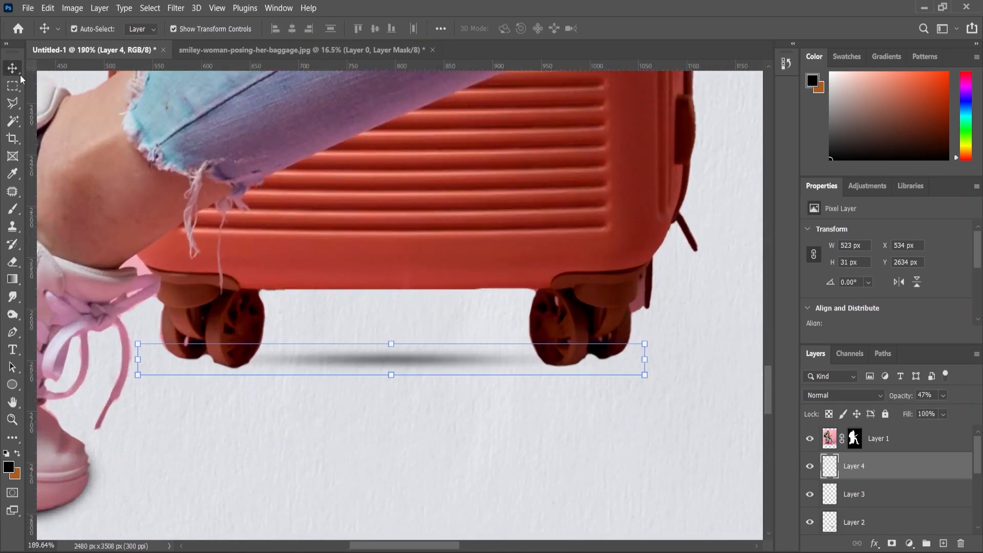
{"action": "left_click_drag", "start_coordinate": [645, 345], "coordinate": [723, 314]}
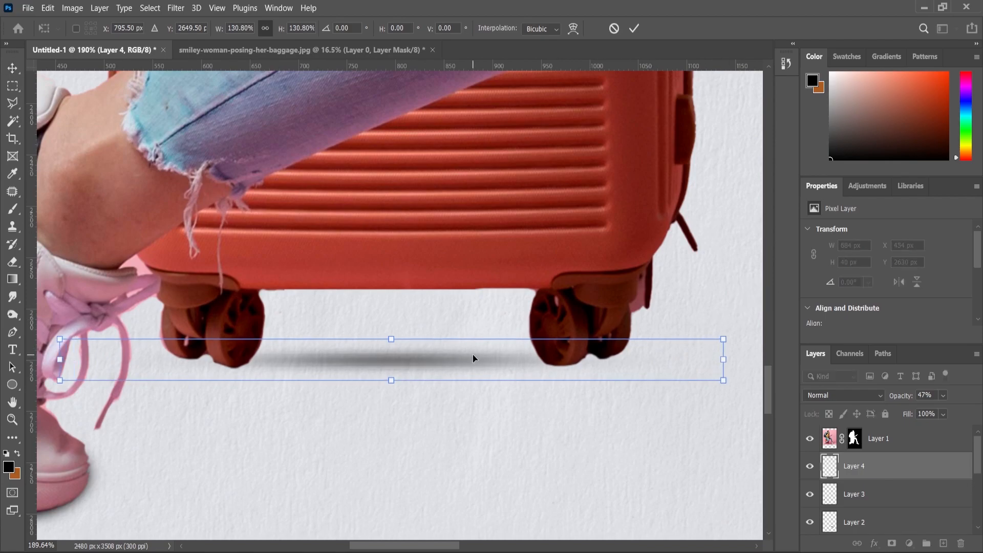
{"action": "left_click_drag", "start_coordinate": [471, 362], "coordinate": [472, 362]}
{"action": "key", "text": "Return"}
Make the shadow taller and larger, settling Layer 4's opacity at 60%
{"action": "scroll", "coordinate": [340, 292], "scroll_direction": "down", "scroll_amount": 6}
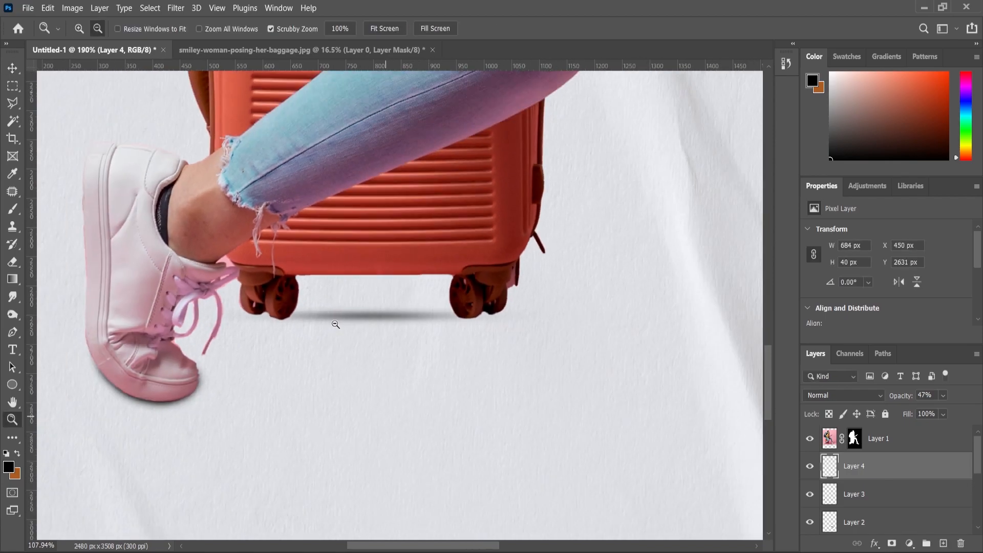
{"action": "scroll", "coordinate": [340, 324], "scroll_direction": "up", "scroll_amount": 5}
{"action": "mouse_move", "coordinate": [362, 311]}
{"action": "left_mouse_down"}
{"action": "mouse_move", "coordinate": [361, 295]}
{"action": "mouse_move", "coordinate": [361, 316]}
{"action": "left_mouse_up"}
{"action": "left_click_drag", "start_coordinate": [529, 301], "coordinate": [554, 298]}
{"action": "left_click_drag", "start_coordinate": [945, 409], "coordinate": [947, 415]}
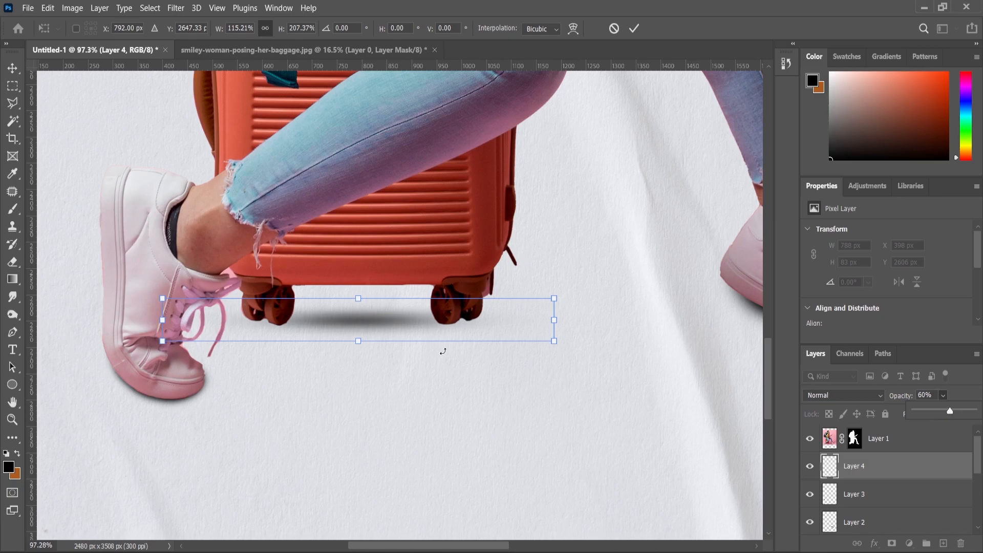
{"action": "key", "text": "Return"}
Paint shadow under the wheels with a 50 px brush, adding Layer 5 for a stroke beside the right wheel
{"action": "left_click", "coordinate": [13, 209]}
{"action": "scroll", "coordinate": [249, 314], "scroll_direction": "up", "scroll_amount": 5}
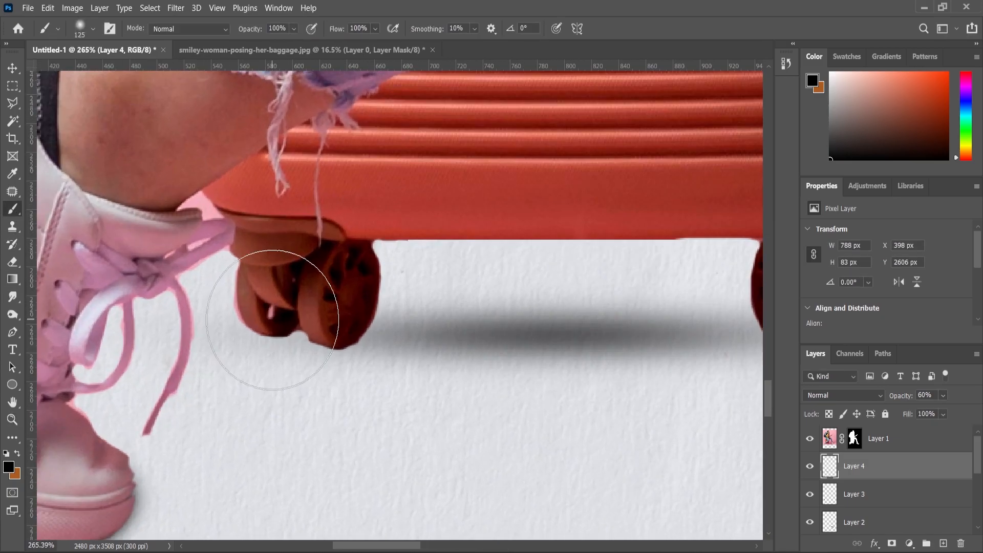
{"action": "key", "text": "bracketleft"}
{"action": "key", "text": "bracketleft"}
{"action": "key", "text": "bracketleft"}
{"action": "key", "text": "bracketleft"}
{"action": "key", "text": "bracketleft"}
{"action": "key", "text": "bracketleft"}
{"action": "mouse_move", "coordinate": [268, 292]}
{"action": "left_mouse_down"}
{"action": "mouse_move", "coordinate": [302, 308]}
{"action": "mouse_move", "coordinate": [294, 313]}
{"action": "mouse_move", "coordinate": [358, 313]}
{"action": "left_mouse_up"}
{"action": "left_click", "coordinate": [943, 543]}
{"action": "scroll", "coordinate": [246, 338], "scroll_direction": "down", "scroll_amount": 2}
{"action": "scroll", "coordinate": [584, 338], "scroll_direction": "up", "scroll_amount": 2}
{"action": "left_click_drag", "start_coordinate": [604, 307], "coordinate": [689, 297]}
{"action": "scroll", "coordinate": [461, 345], "scroll_direction": "down", "scroll_amount": 5}
{"action": "scroll", "coordinate": [579, 364], "scroll_direction": "down", "scroll_amount": 1}
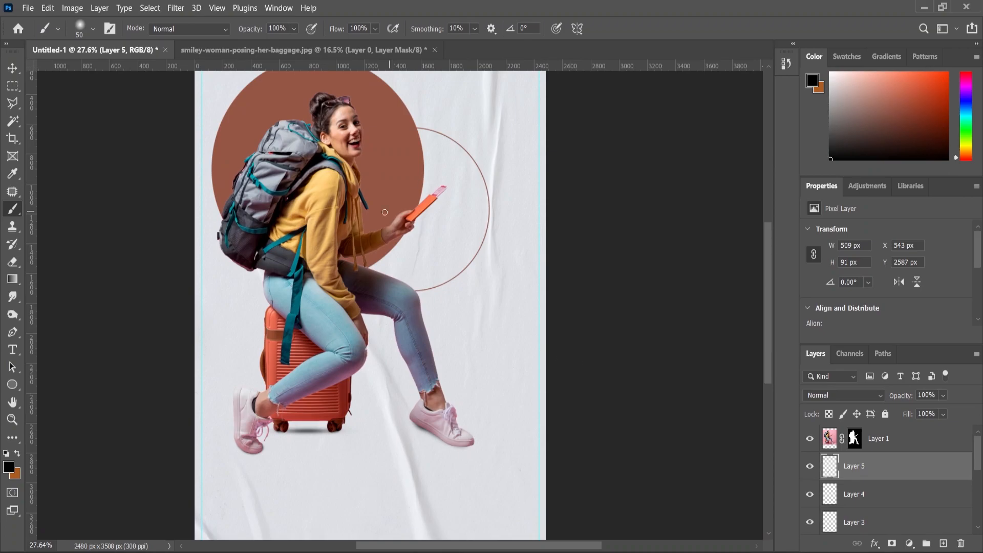
With Layer 5 selected, draw a rectangle under the left shoe using the Rectangle Tool
{"action": "key", "text": "i"}
{"action": "left_click_drag", "start_coordinate": [12, 384], "coordinate": [51, 384]}
{"action": "scroll", "coordinate": [313, 456], "scroll_direction": "up", "scroll_amount": 3}
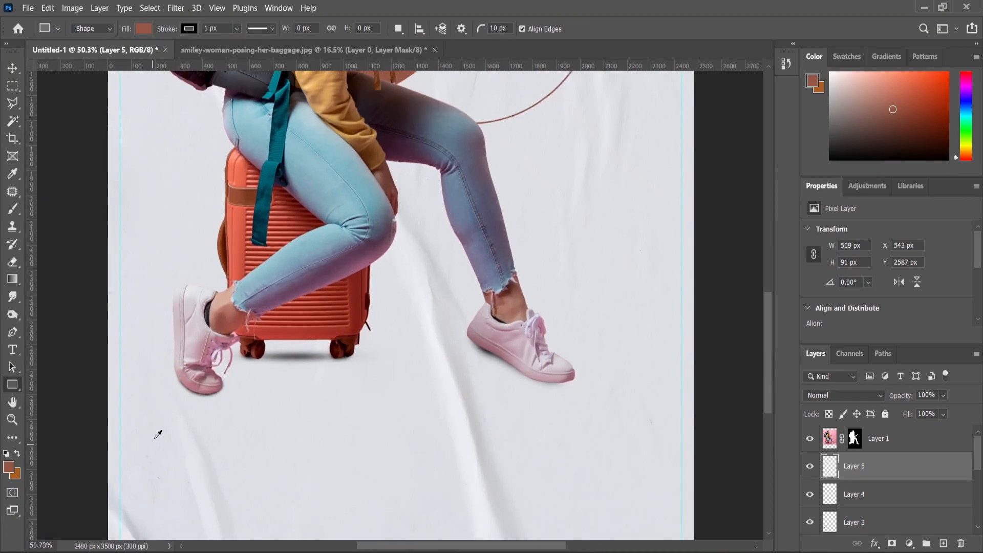
{"action": "scroll", "coordinate": [157, 435], "scroll_direction": "up", "scroll_amount": 3}
{"action": "left_click", "coordinate": [879, 441]}
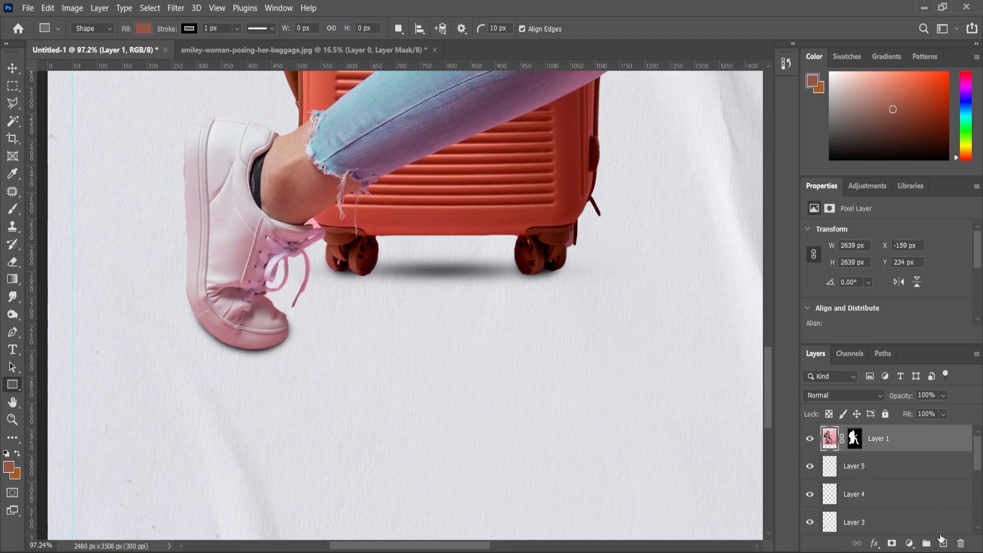
{"action": "left_click", "coordinate": [845, 465]}
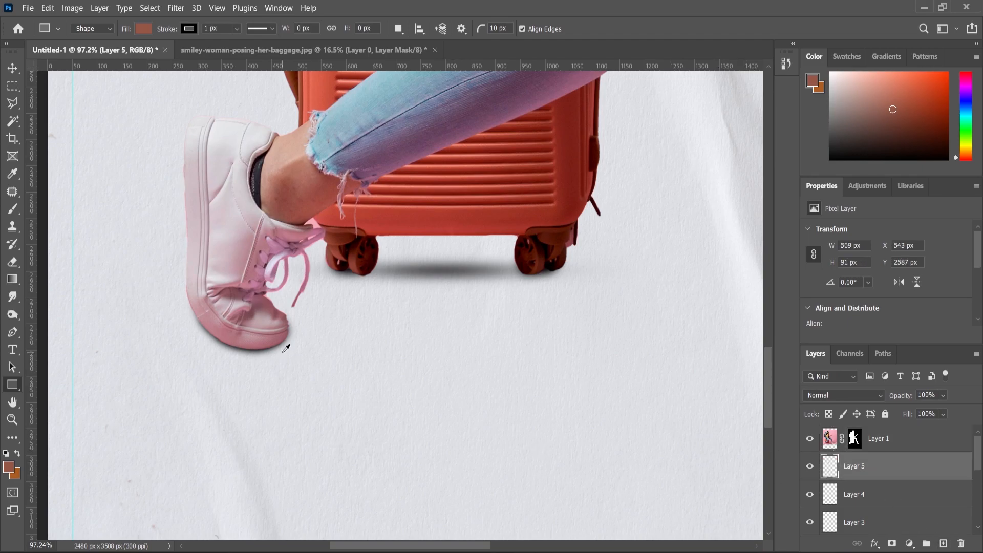
{"action": "scroll", "coordinate": [285, 344], "scroll_direction": "up", "scroll_amount": 1}
{"action": "left_click_drag", "start_coordinate": [187, 287], "coordinate": [415, 410]}
Give the rectangle a brown 6 px stroke and no fill
{"action": "scroll", "coordinate": [861, 302], "scroll_direction": "down", "scroll_amount": 2}
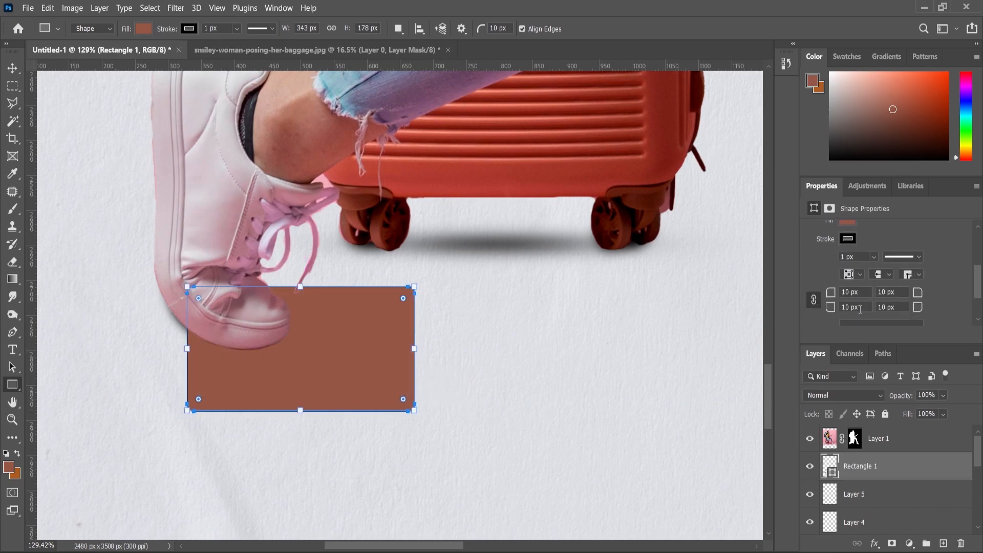
{"action": "left_click", "coordinate": [849, 239]}
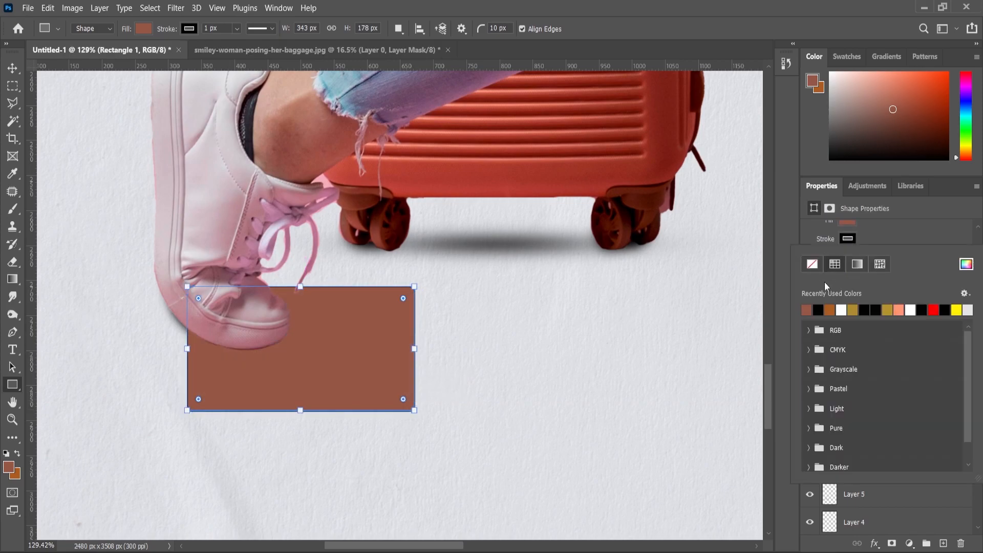
{"action": "left_click", "coordinate": [807, 309]}
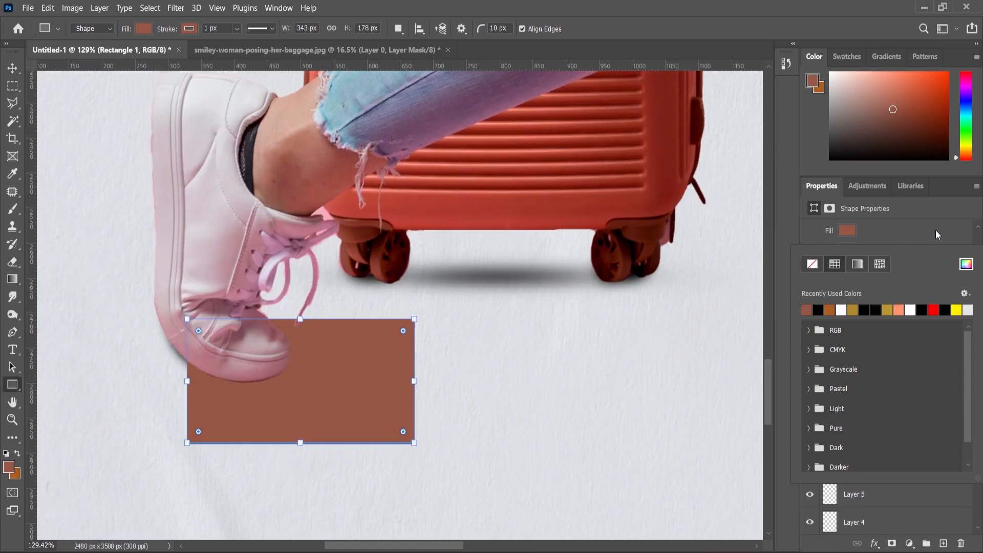
{"action": "left_click", "coordinate": [847, 231]}
{"action": "left_click", "coordinate": [847, 230]}
{"action": "left_click", "coordinate": [813, 256]}
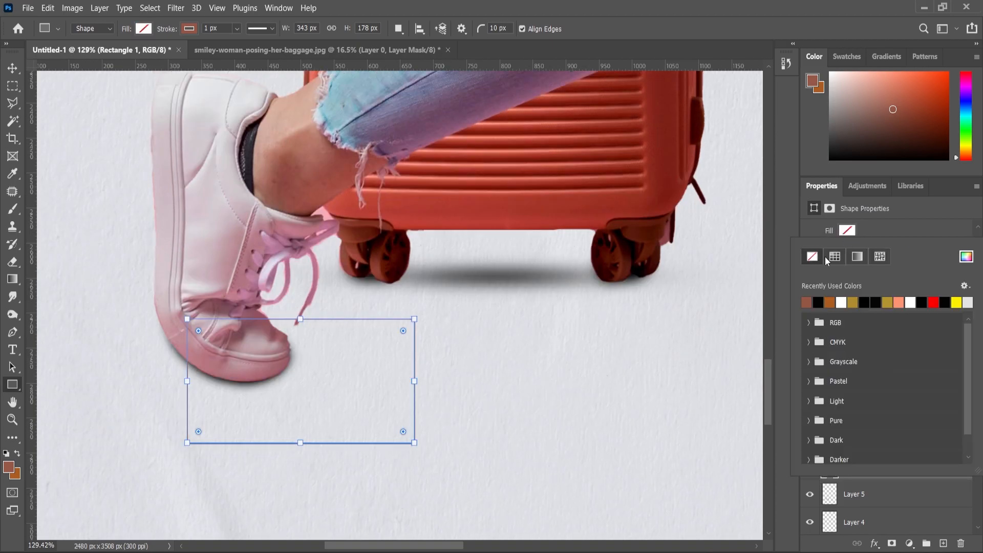
{"action": "left_click", "coordinate": [945, 233]}
{"action": "type", "text": "6"}
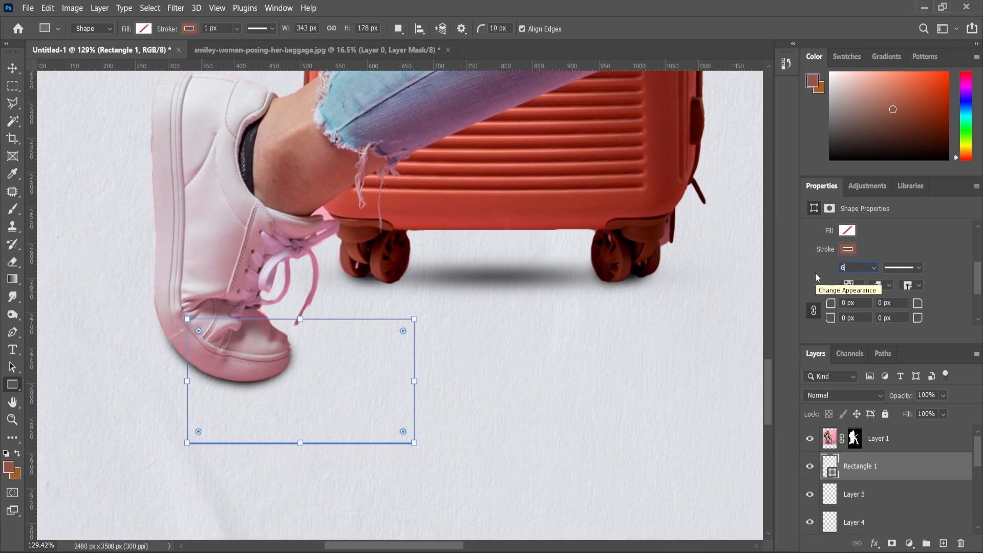
{"action": "key", "text": "Return"}
Zoom out to the whole poster and draw a large rectangle around the right shoe
{"action": "left_click", "coordinate": [13, 419]}
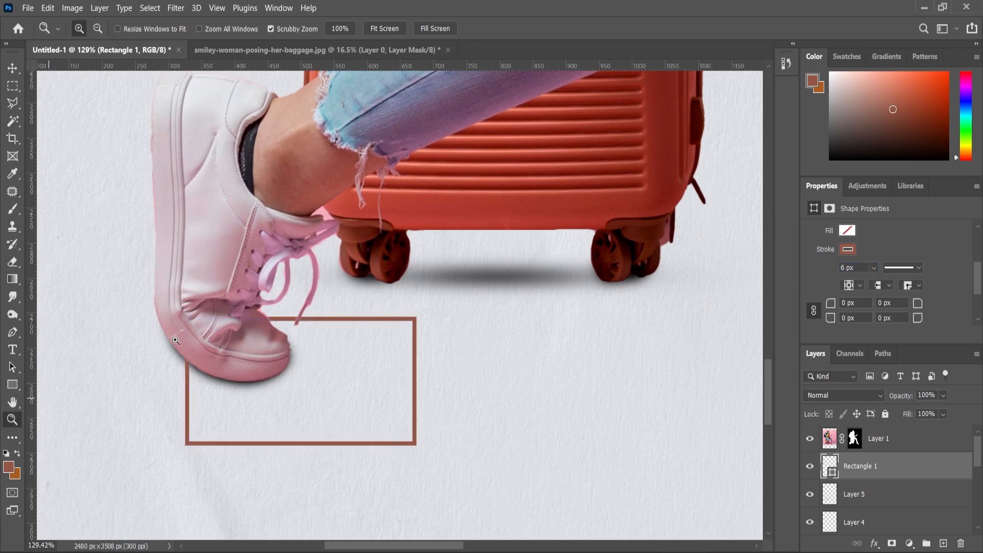
{"action": "left_click", "coordinate": [303, 351], "text": "alt"}
{"action": "scroll", "coordinate": [538, 352], "scroll_direction": "up", "scroll_amount": 1}
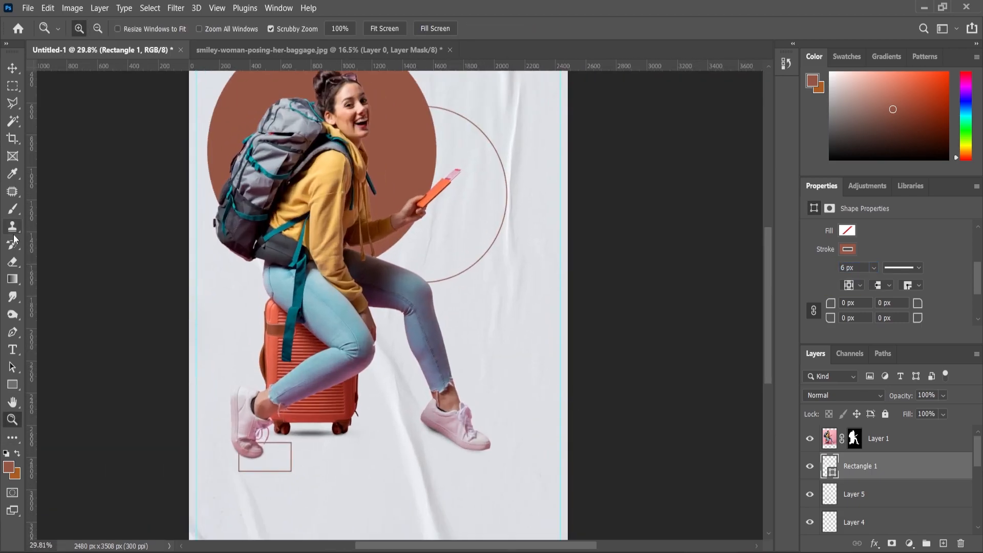
{"action": "left_click", "coordinate": [13, 385]}
{"action": "scroll", "coordinate": [447, 394], "scroll_direction": "up", "scroll_amount": 1}
{"action": "left_click_drag", "start_coordinate": [437, 360], "coordinate": [576, 494]}
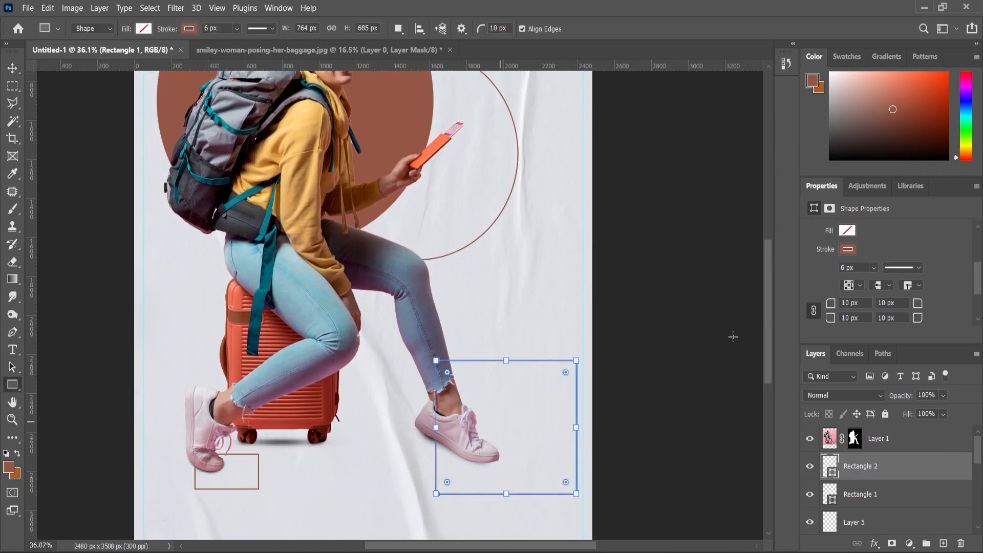
{"action": "scroll", "coordinate": [875, 300], "scroll_direction": "down", "scroll_amount": 1}
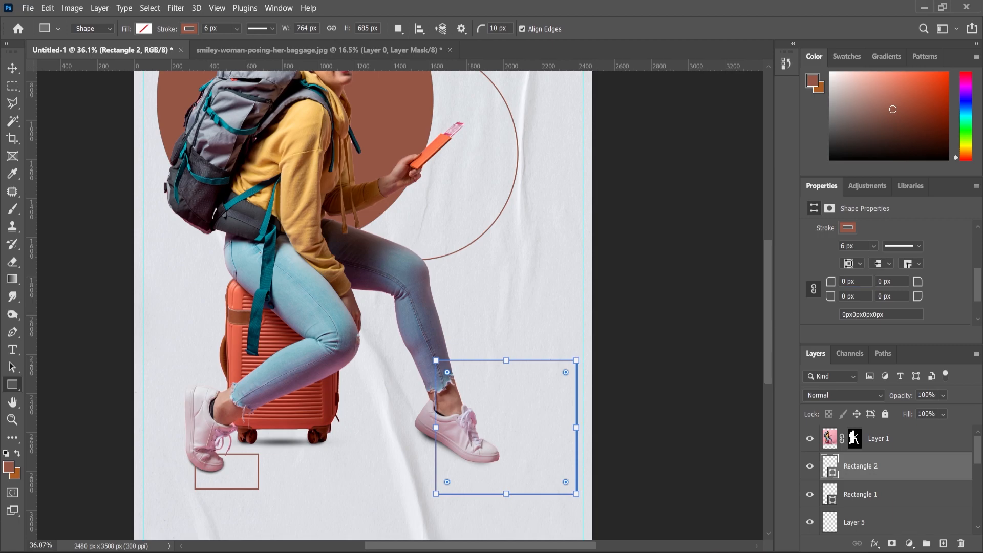
Move the large rectangle up and to the left, then zoom out the view
{"action": "left_click", "coordinate": [13, 68]}
{"action": "scroll", "coordinate": [509, 335], "scroll_direction": "up", "scroll_amount": 2}
{"action": "left_click_drag", "start_coordinate": [522, 379], "coordinate": [499, 340]}
{"action": "scroll", "coordinate": [499, 341], "scroll_direction": "down", "scroll_amount": 3, "text": "alt"}
{"action": "key", "text": "z"}
{"action": "left_click", "coordinate": [403, 338], "text": "alt"}
{"action": "scroll", "coordinate": [403, 337], "scroll_direction": "down", "scroll_amount": 1}
{"action": "scroll", "coordinate": [632, 478], "scroll_direction": "up", "scroll_amount": 2}
{"action": "scroll", "coordinate": [601, 272], "scroll_direction": "down", "scroll_amount": 1}
{"action": "scroll", "coordinate": [287, 451], "scroll_direction": "up", "scroll_amount": 1}
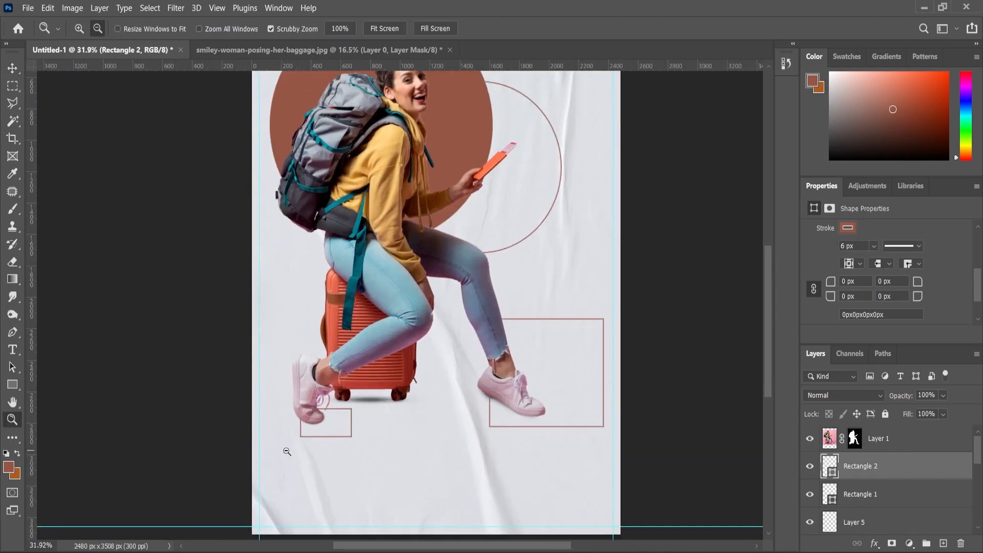
{"action": "scroll", "coordinate": [286, 451], "scroll_direction": "up", "scroll_amount": 4}
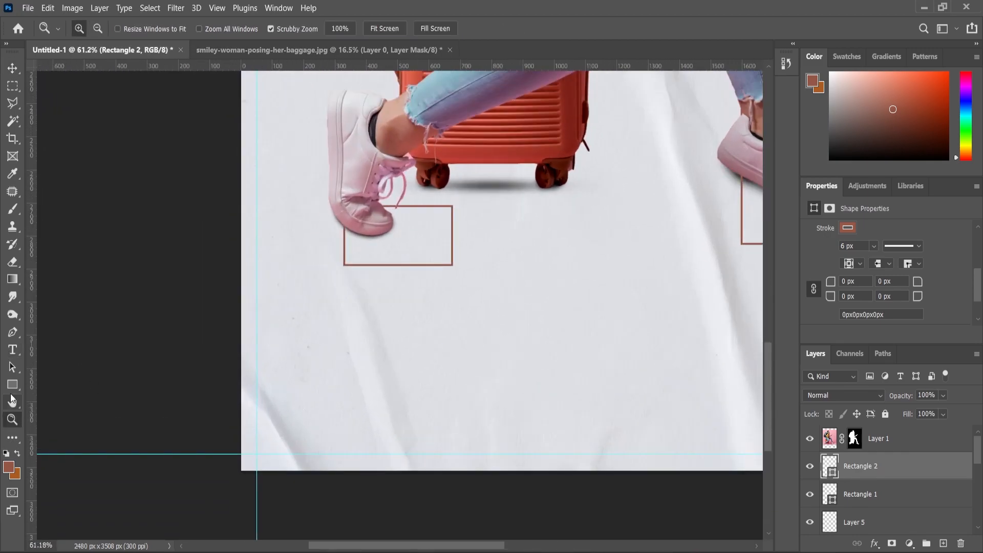
Draw a circle at the poster's lower-left corner with orange-brown fill and no stroke
{"action": "right_click", "coordinate": [10, 391]}
{"action": "left_click", "coordinate": [51, 395]}
{"action": "left_click", "coordinate": [18, 455]}
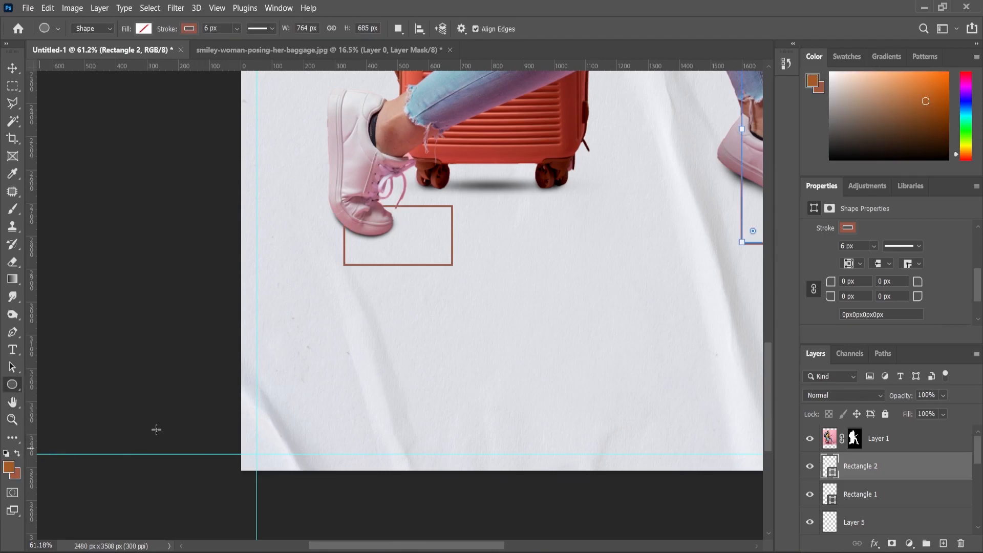
{"action": "left_click_drag", "start_coordinate": [226, 403], "coordinate": [358, 518]}
{"action": "scroll", "coordinate": [871, 256], "scroll_direction": "down", "scroll_amount": 2}
{"action": "left_click", "coordinate": [847, 295]}
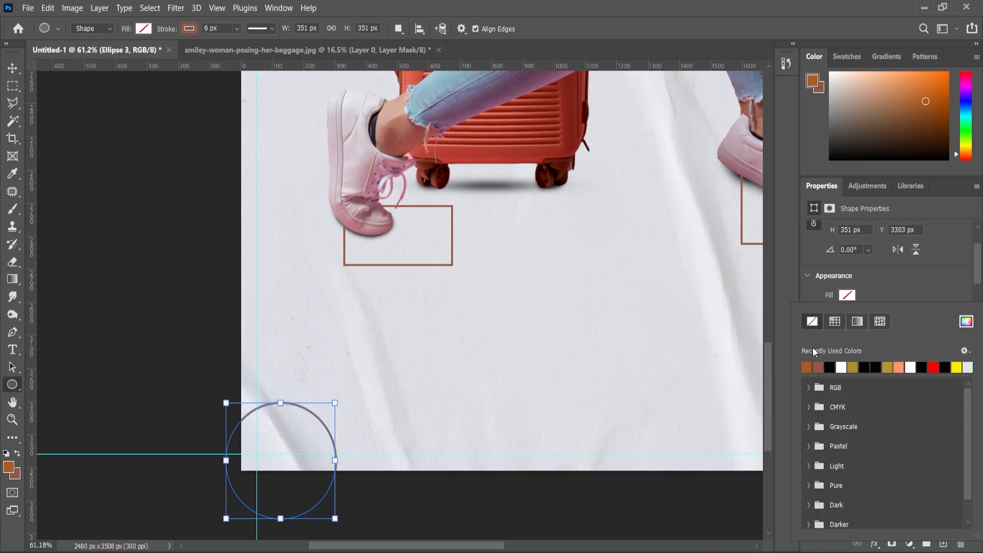
{"action": "left_click", "coordinate": [808, 367]}
{"action": "left_click", "coordinate": [846, 314]}
{"action": "left_click", "coordinate": [813, 331]}
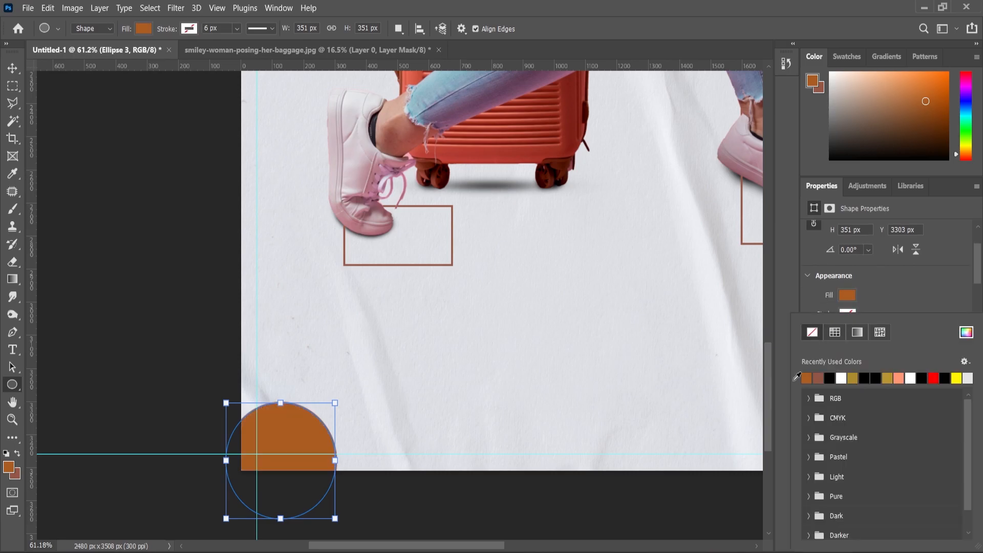
{"action": "left_click", "coordinate": [13, 68]}
{"action": "scroll", "coordinate": [253, 464], "scroll_direction": "up", "scroll_amount": 3}
{"action": "left_click_drag", "start_coordinate": [327, 405], "coordinate": [313, 378]}
Draw a smaller circle just left of the suitcase
{"action": "key", "text": "z"}
{"action": "scroll", "coordinate": [383, 432], "scroll_direction": "down", "scroll_amount": 9}
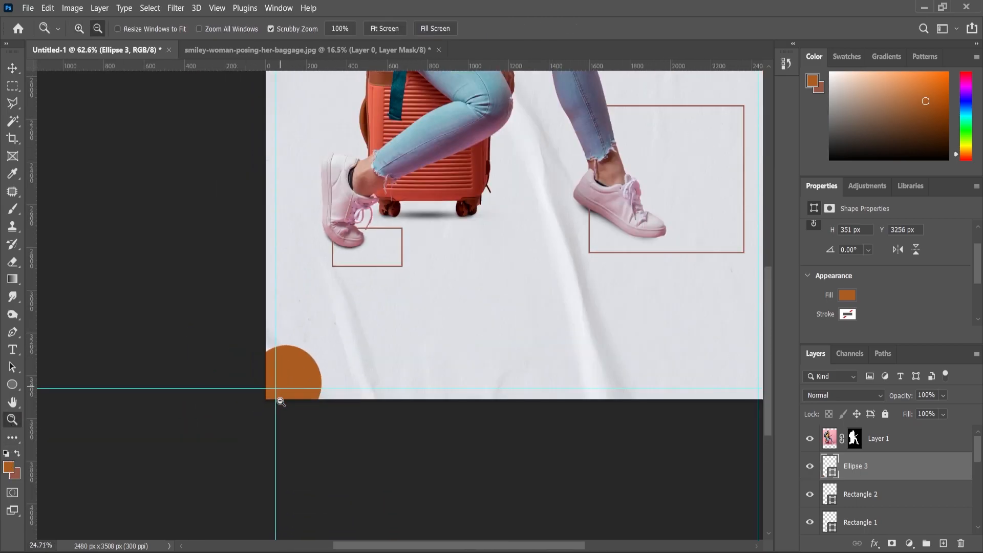
{"action": "scroll", "coordinate": [310, 373], "scroll_direction": "up", "scroll_amount": 3}
{"action": "left_click", "coordinate": [12, 384]}
{"action": "scroll", "coordinate": [194, 376], "scroll_direction": "up", "scroll_amount": 2}
{"action": "mouse_move", "coordinate": [200, 351]}
{"action": "left_mouse_down"}
{"action": "mouse_move", "coordinate": [233, 385]}
{"action": "mouse_move", "coordinate": [227, 398]}
{"action": "left_mouse_up"}
{"action": "left_click", "coordinate": [12, 419]}
{"action": "scroll", "coordinate": [623, 519], "scroll_direction": "down", "scroll_amount": 5}
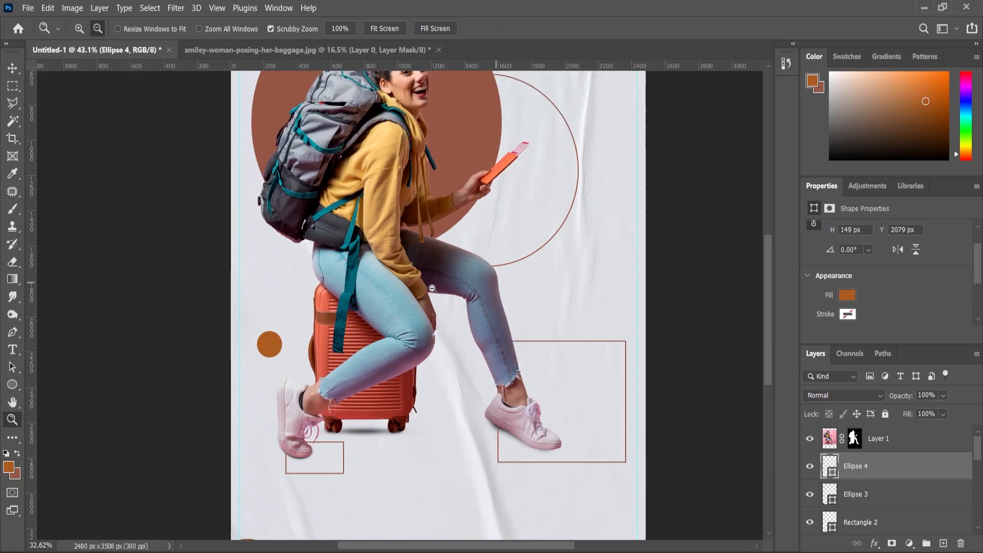
{"action": "key", "text": "i"}
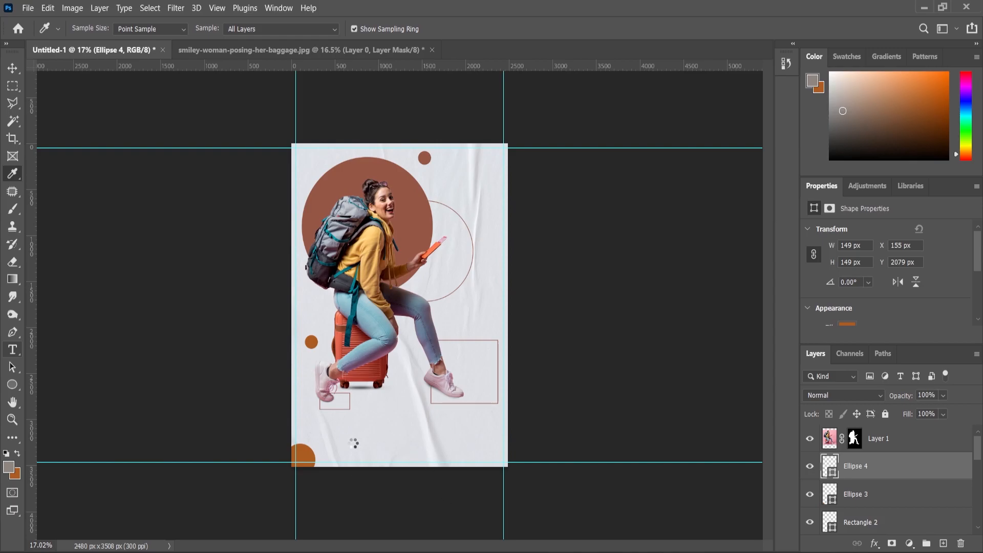
Set the I'M text near the poster bottom to Bold with letter spacing 0
{"action": "key", "text": "t"}
{"action": "scroll", "coordinate": [352, 444], "scroll_direction": "up", "scroll_amount": 3}
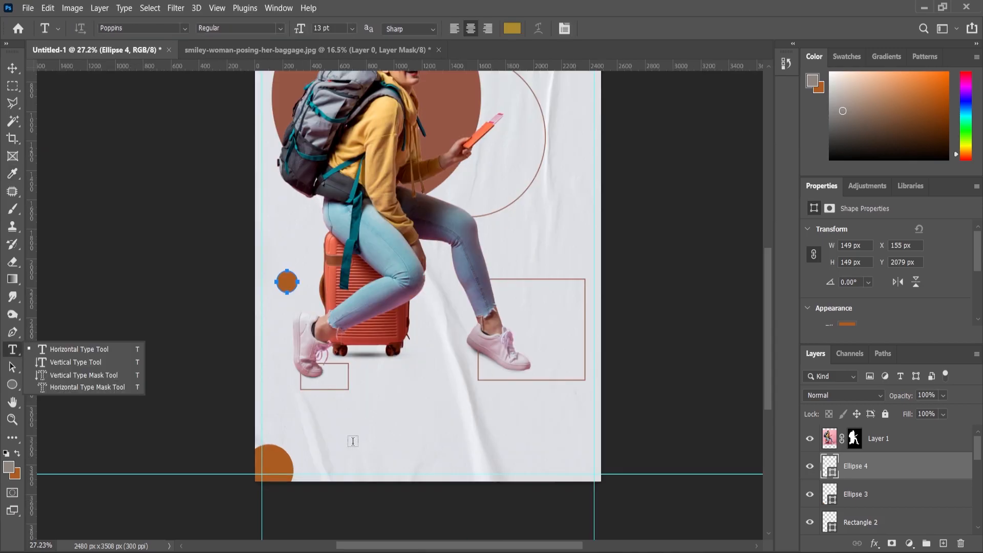
{"action": "scroll", "coordinate": [353, 441], "scroll_direction": "up", "scroll_amount": 1}
{"action": "left_click", "coordinate": [353, 474]}
{"action": "key", "text": "BackSpace"}
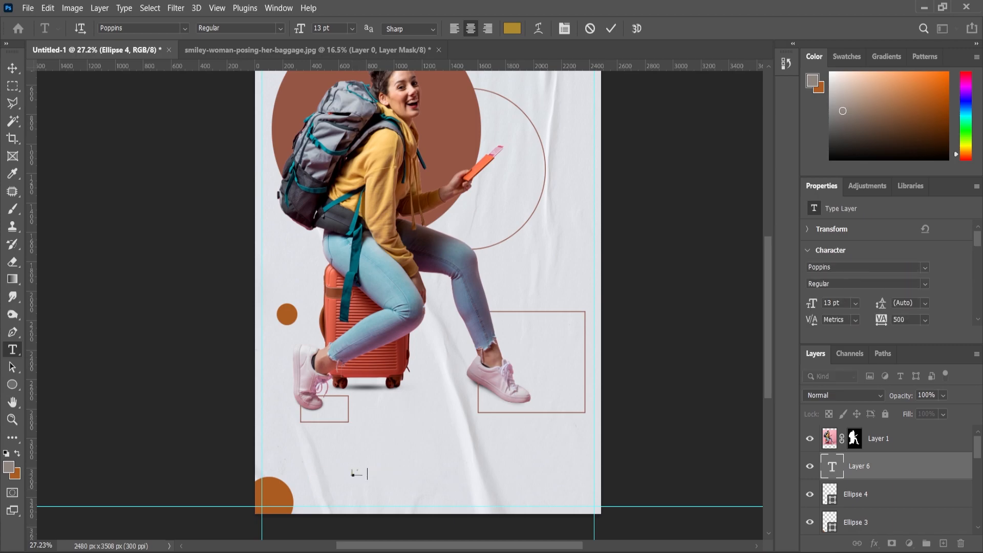
{"action": "left_click", "coordinate": [925, 319]}
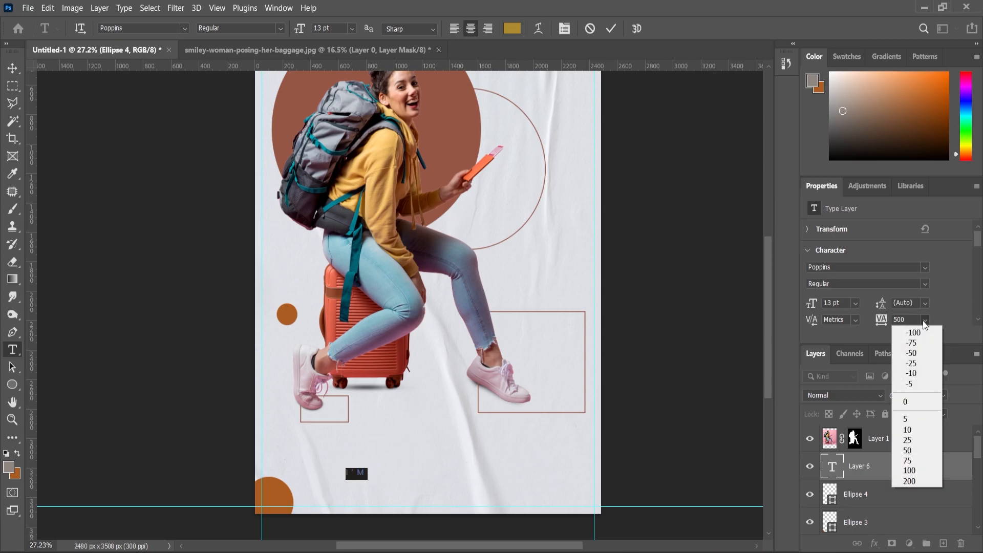
{"action": "left_click", "coordinate": [907, 401]}
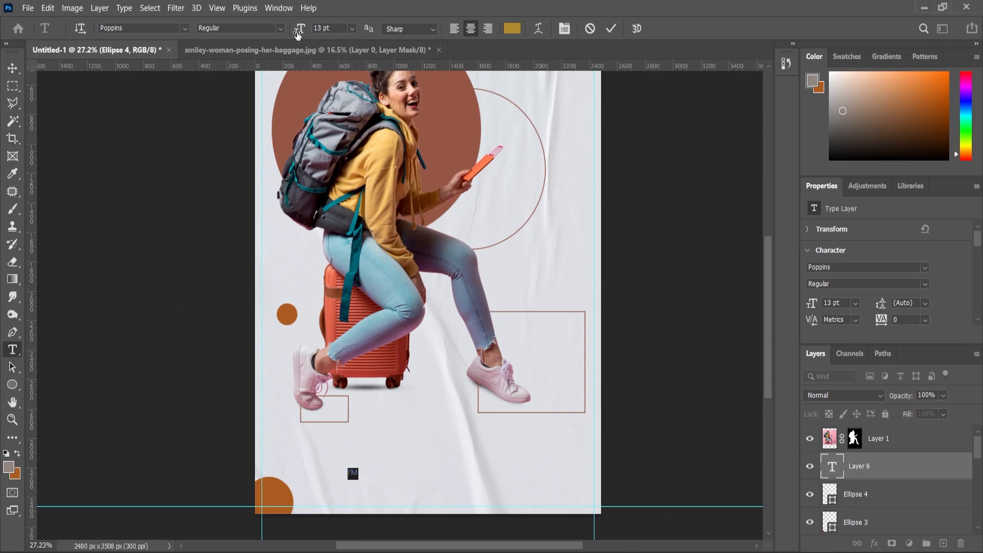
{"action": "left_click", "coordinate": [281, 29]}
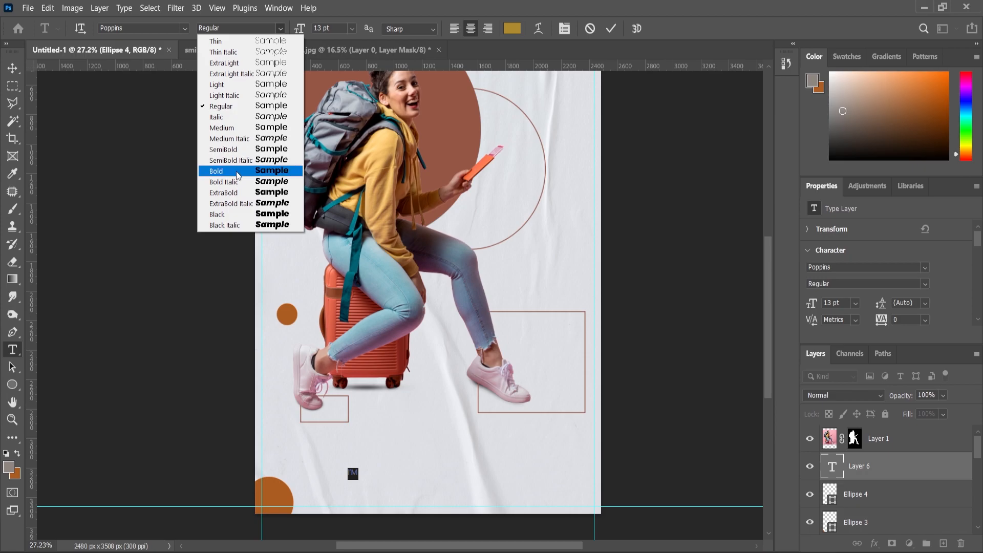
{"action": "key", "text": "Return"}
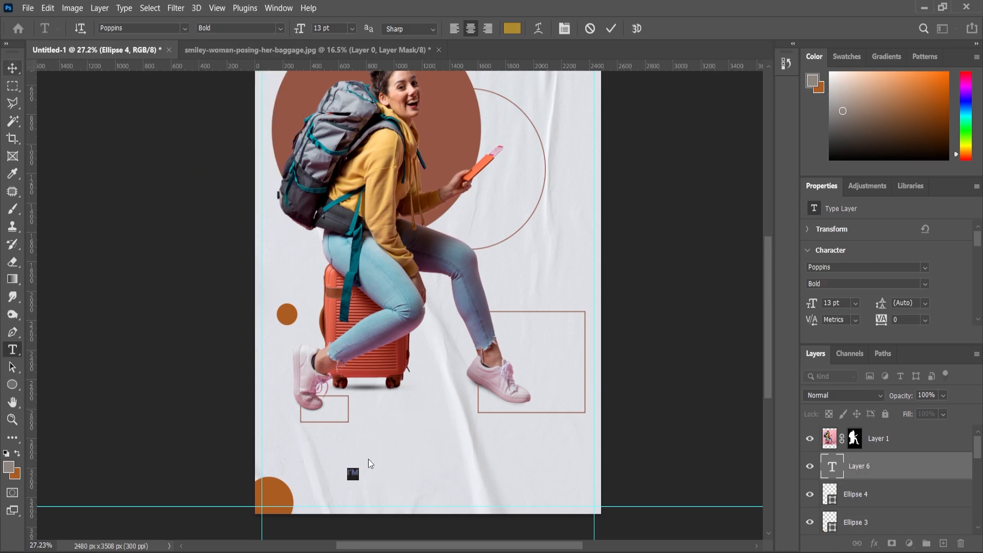
{"action": "left_click", "coordinate": [11, 68]}
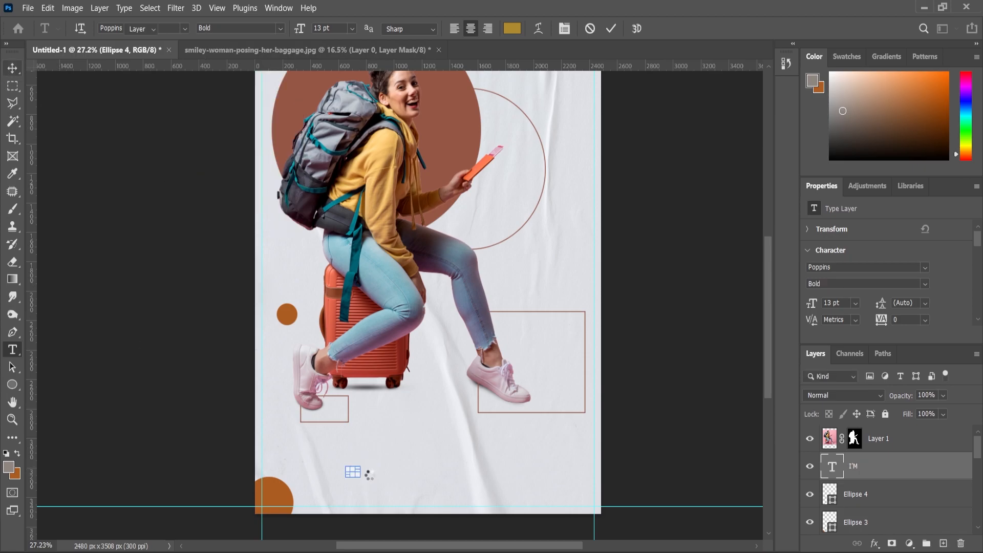
Enlarge the I'M text about five times and recolour it greyish-brown
{"action": "key", "text": "ctrl+t"}
{"action": "left_click_drag", "start_coordinate": [361, 464], "coordinate": [383, 444]}
{"action": "right_click", "coordinate": [13, 349]}
{"action": "left_click", "coordinate": [56, 349]}
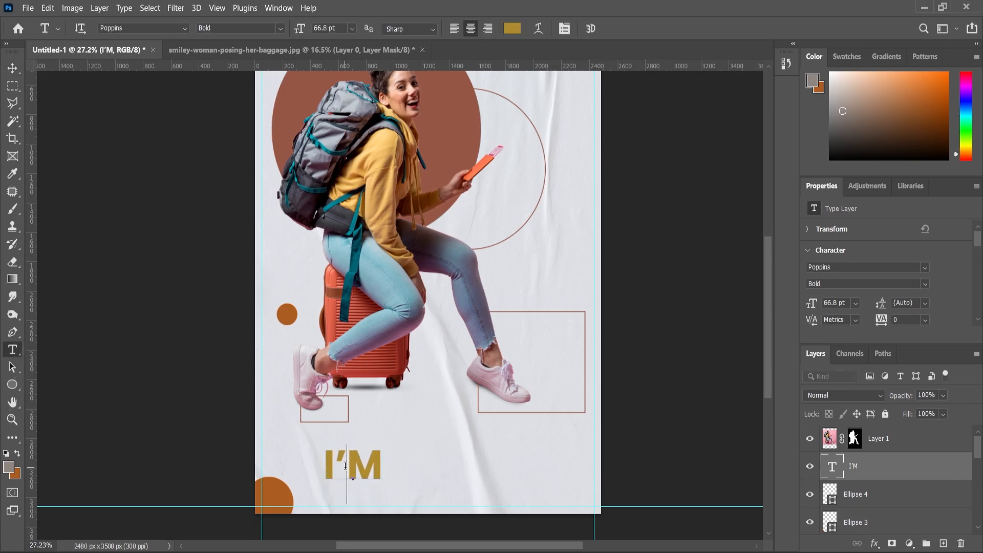
{"action": "double_click", "coordinate": [353, 466]}
{"action": "left_click", "coordinate": [17, 455]}
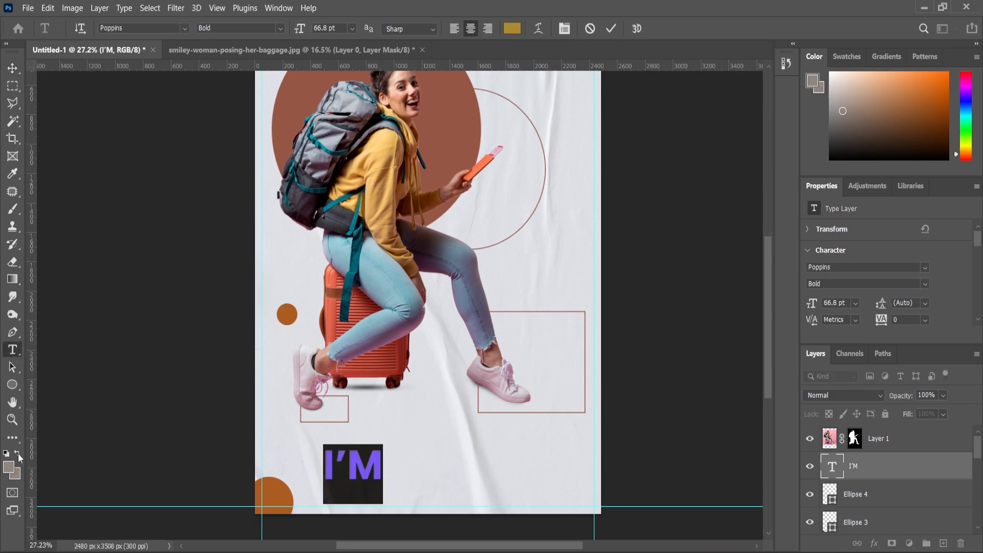
{"action": "left_click", "coordinate": [10, 421]}
Move I'M below the suitcase and duplicate it as a line beneath
{"action": "key", "text": "v"}
{"action": "left_click_drag", "start_coordinate": [375, 464], "coordinate": [419, 483]}
{"action": "scroll", "coordinate": [414, 457], "scroll_direction": "up", "scroll_amount": 3}
{"action": "key", "text": "Return"}
Retype the duplicated line with the traveller's full name
{"action": "double_click", "coordinate": [418, 484]}
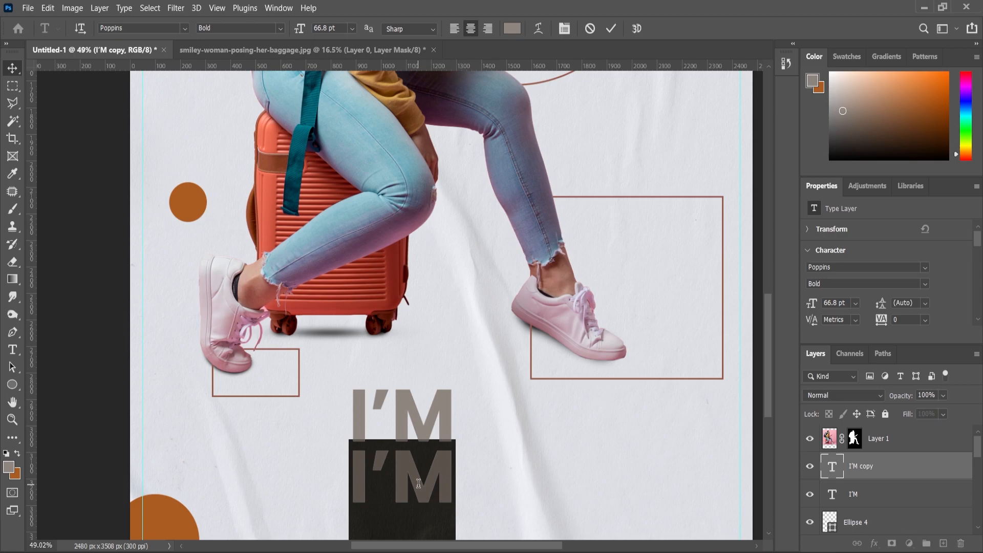
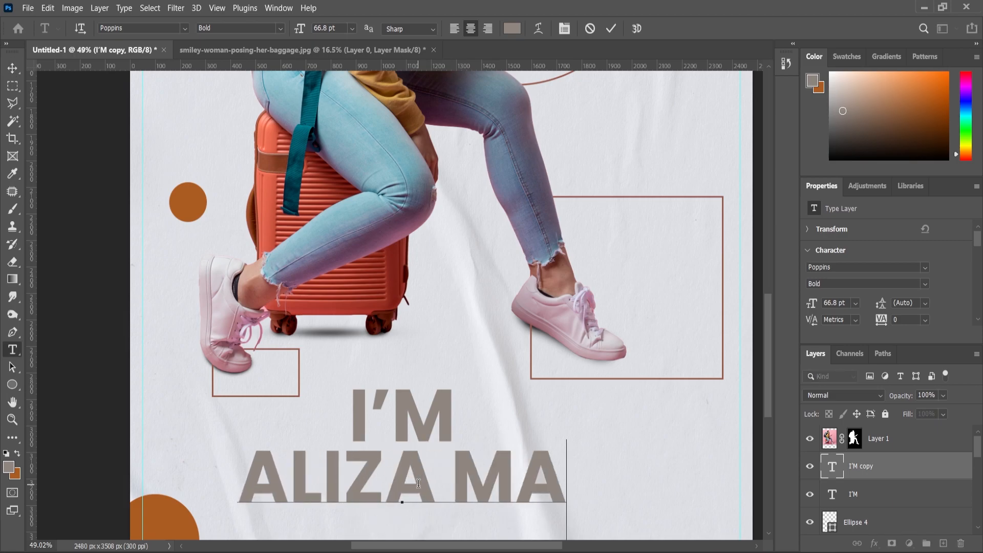
{"action": "left_click", "coordinate": [12, 68]}
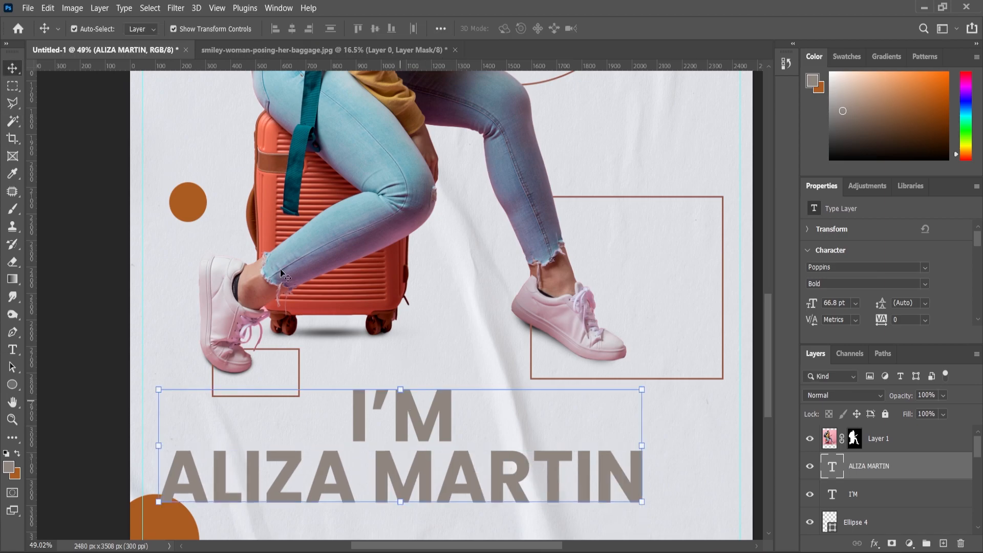
Left-align the I'M and name lines and shrink both slightly
{"action": "left_click", "coordinate": [400, 415], "text": "shift"}
{"action": "left_click", "coordinate": [275, 28]}
{"action": "scroll", "coordinate": [551, 410], "scroll_direction": "down", "scroll_amount": 2}
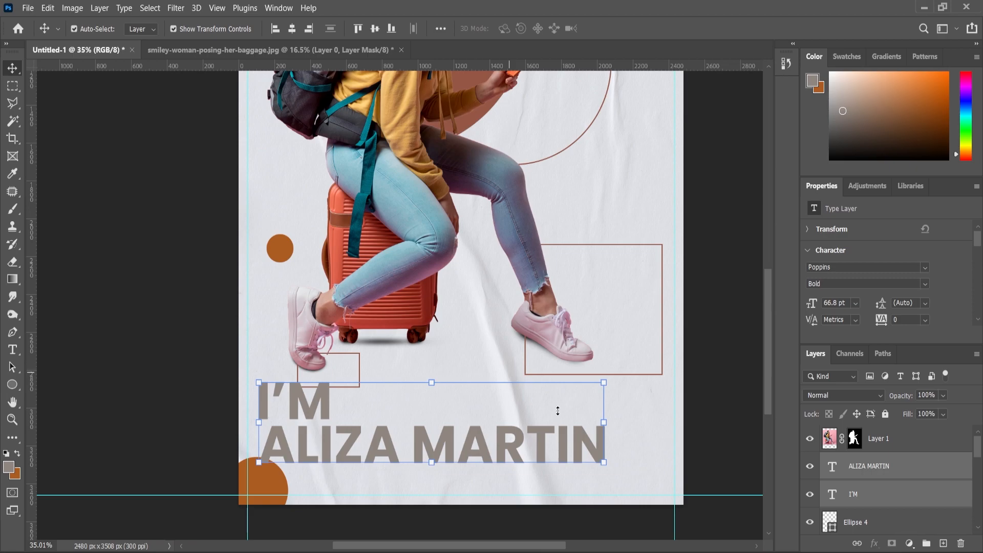
{"action": "left_click_drag", "start_coordinate": [605, 382], "coordinate": [565, 391]}
{"action": "left_click", "coordinate": [866, 476]}
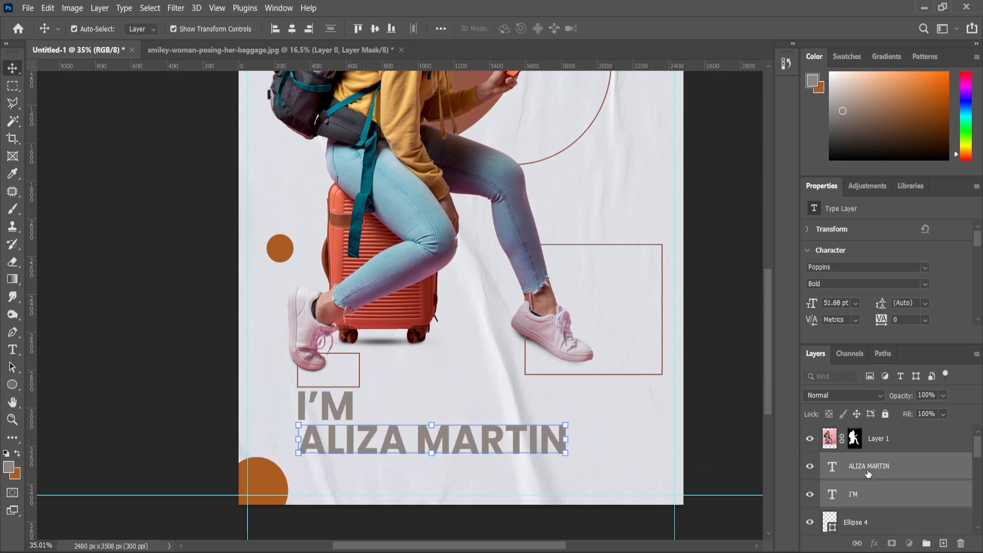
{"action": "left_click", "coordinate": [856, 498]}
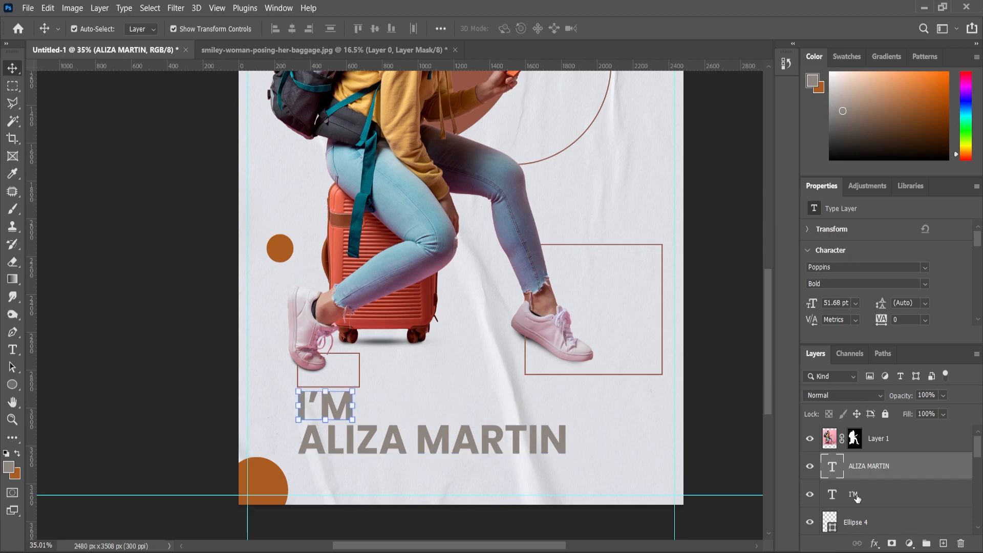
{"action": "left_click", "coordinate": [868, 467], "text": "shift"}
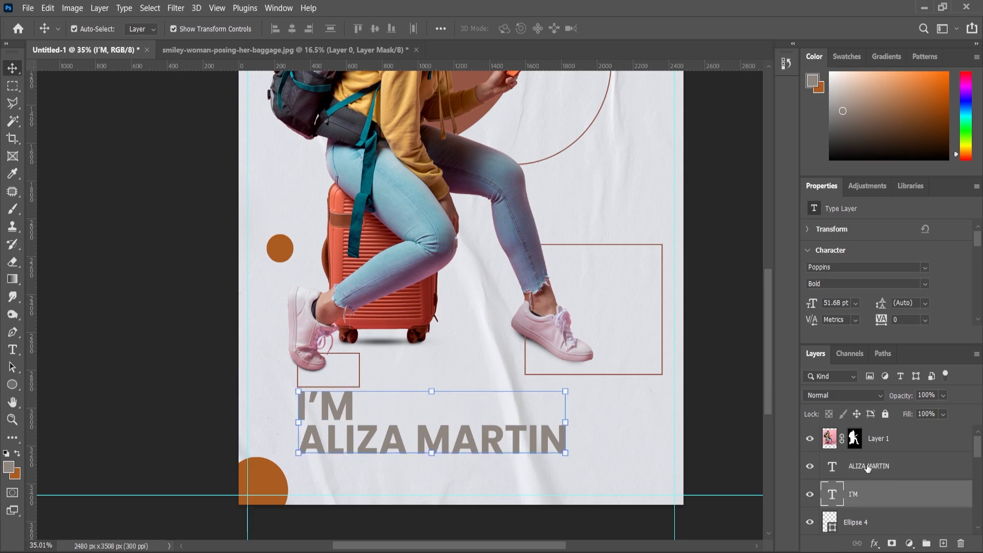
Rotate the two-line heading 90° counter-clockwise and move it to the poster's right edge
{"action": "key", "text": "ctrl+t"}
{"action": "right_click", "coordinate": [471, 438]}
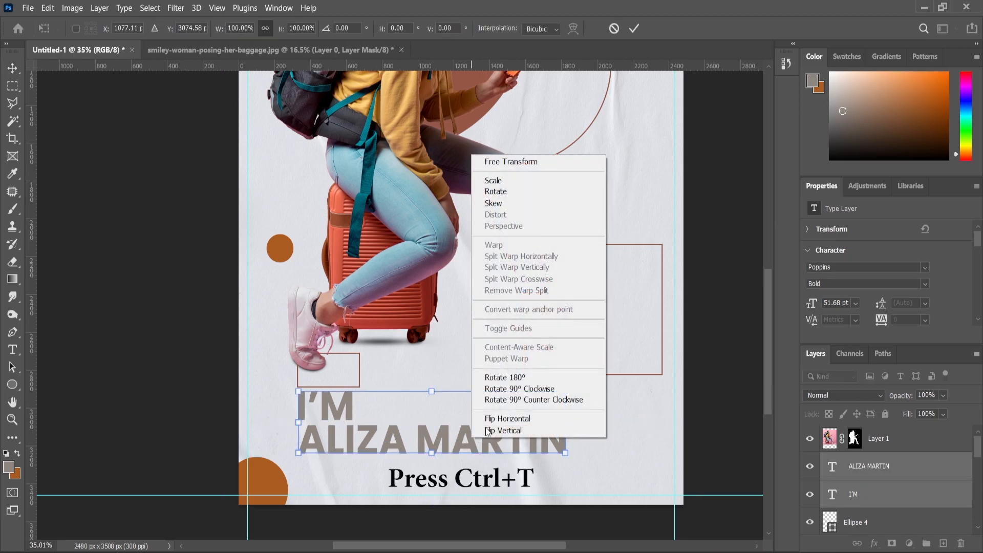
{"action": "left_click", "coordinate": [507, 400]}
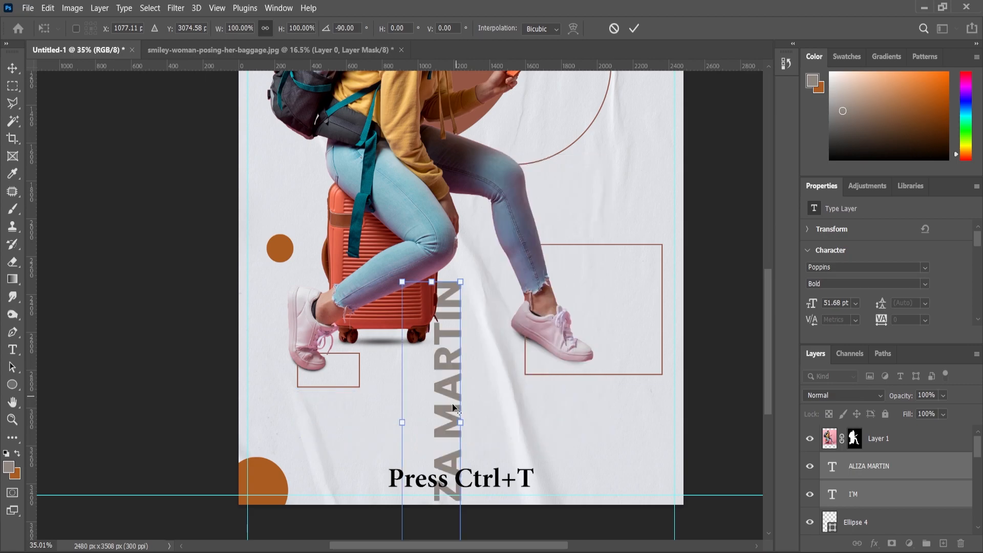
{"action": "scroll", "coordinate": [447, 435], "scroll_direction": "down", "scroll_amount": 3}
{"action": "left_click_drag", "start_coordinate": [392, 413], "coordinate": [486, 241]}
{"action": "scroll", "coordinate": [487, 223], "scroll_direction": "up", "scroll_amount": 5}
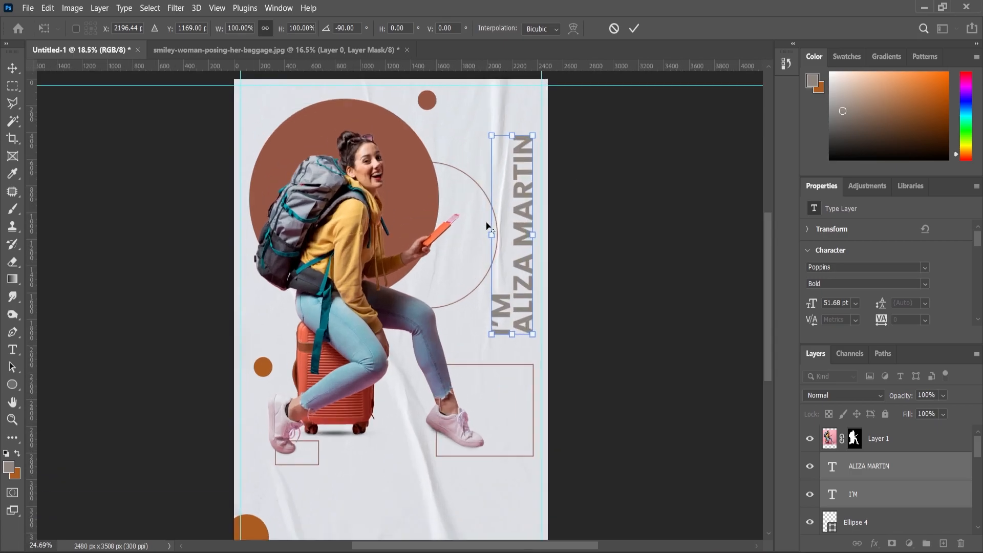
{"action": "left_click_drag", "start_coordinate": [534, 268], "coordinate": [530, 261]}
{"action": "key", "text": "Return"}
Fine-tune the vertical heading's position along the right edge and fit the poster in view
{"action": "key", "text": "z"}
{"action": "scroll", "coordinate": [533, 266], "scroll_direction": "down", "scroll_amount": 3}
{"action": "scroll", "coordinate": [532, 266], "scroll_direction": "up", "scroll_amount": 3}
{"action": "key", "text": "v"}
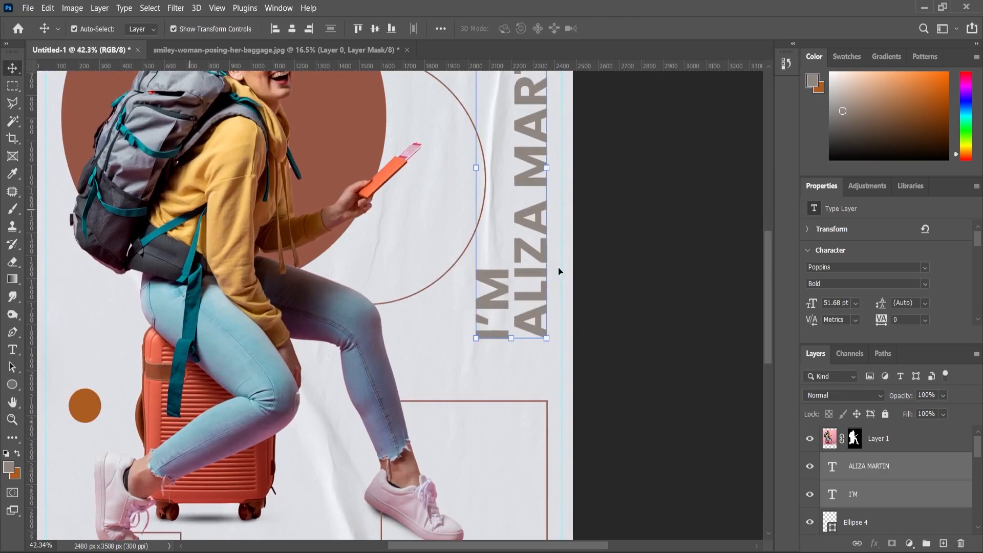
{"action": "mouse_move", "coordinate": [526, 271]}
{"action": "left_mouse_down"}
{"action": "mouse_move", "coordinate": [497, 282]}
{"action": "mouse_move", "coordinate": [510, 259]}
{"action": "mouse_move", "coordinate": [527, 259]}
{"action": "mouse_move", "coordinate": [518, 260]}
{"action": "left_mouse_up"}
{"action": "scroll", "coordinate": [500, 278], "scroll_direction": "up", "scroll_amount": 2}
{"action": "left_click", "coordinate": [510, 271], "text": "shift"}
{"action": "scroll", "coordinate": [508, 275], "scroll_direction": "down", "scroll_amount": 2}
{"action": "scroll", "coordinate": [509, 259], "scroll_direction": "up", "scroll_amount": 5}
{"action": "scroll", "coordinate": [463, 335], "scroll_direction": "down", "scroll_amount": 2}
{"action": "key", "text": "alt+shift"}
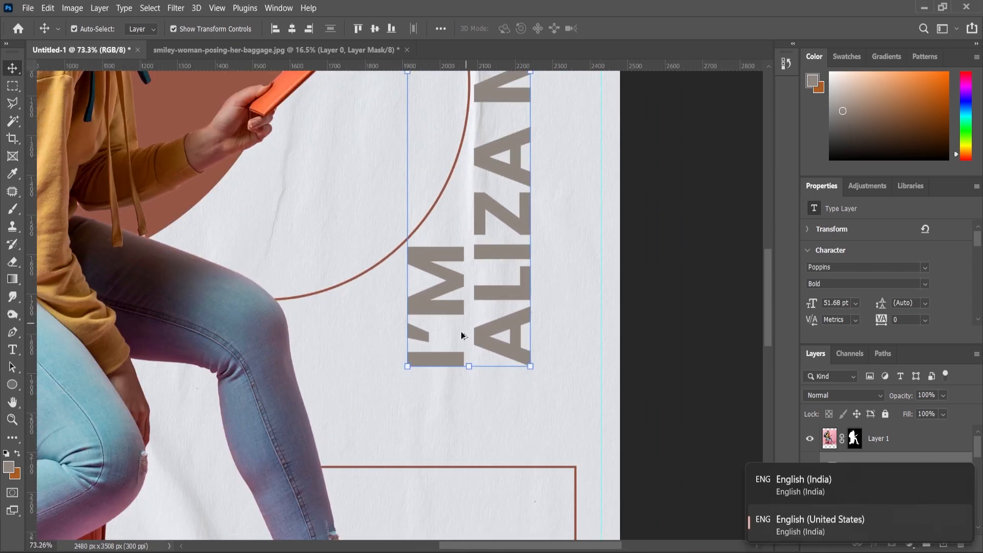
{"action": "key", "text": "ctrl+0"}
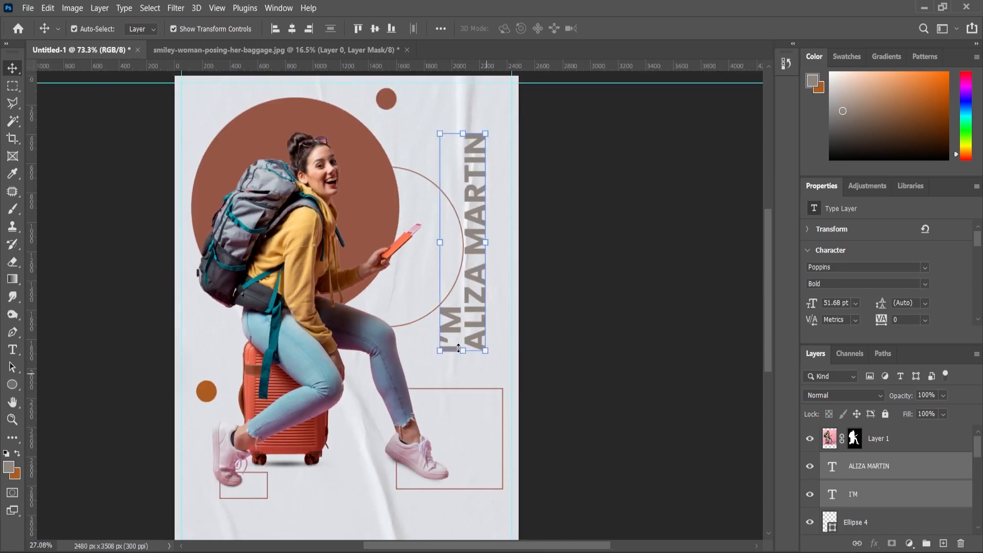
{"action": "left_click", "coordinate": [11, 421]}
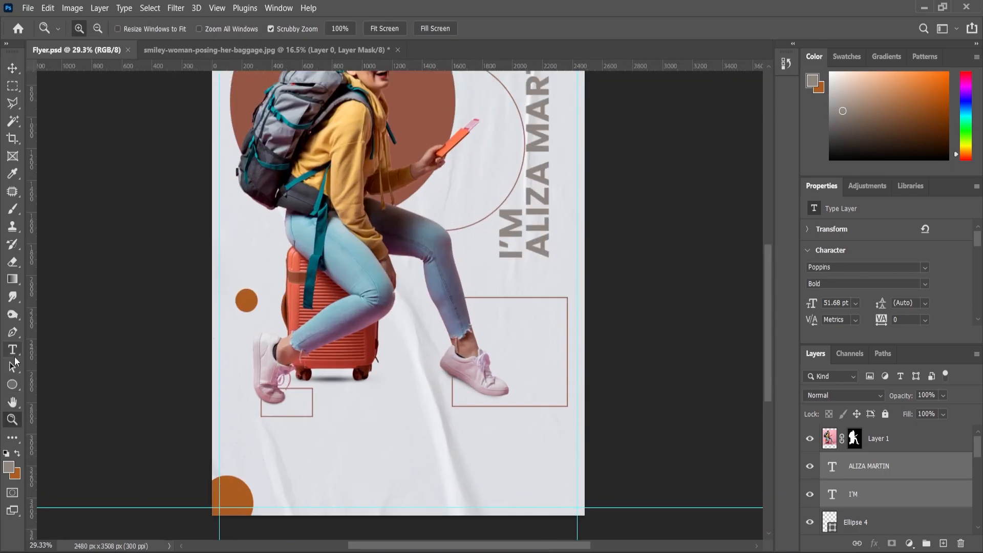
Add 'THE TRAVELER' text near the poster bottom and colour it orange
{"action": "key", "text": "t"}
{"action": "left_click", "coordinate": [355, 467]}
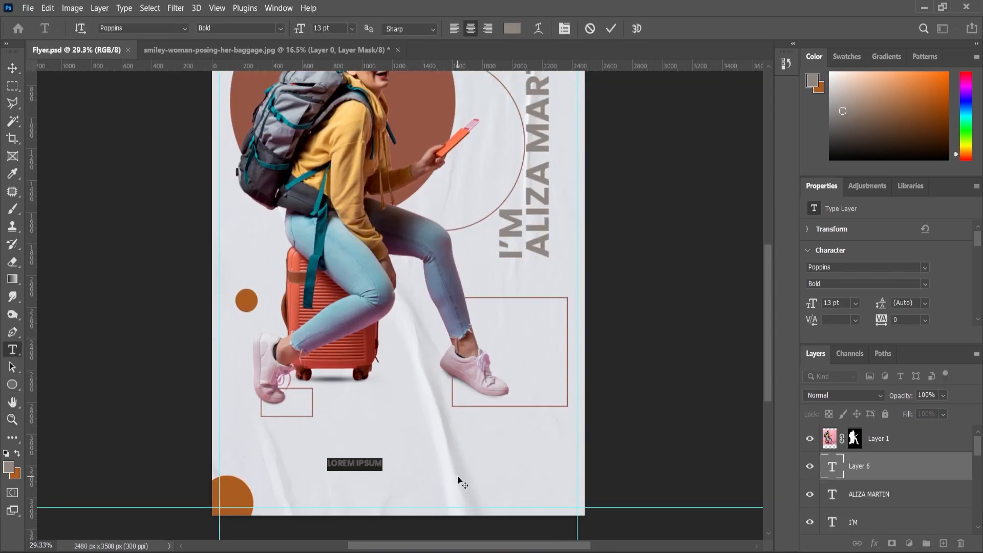
{"action": "type", "text": "THE TRAVELER"}
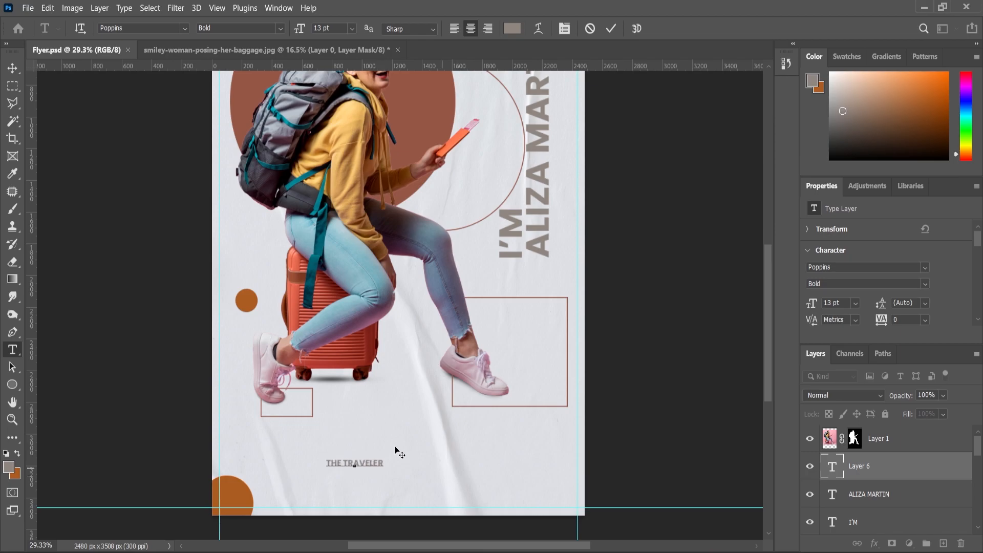
{"action": "left_click", "coordinate": [12, 68]}
{"action": "scroll", "coordinate": [321, 487], "scroll_direction": "up", "scroll_amount": 2}
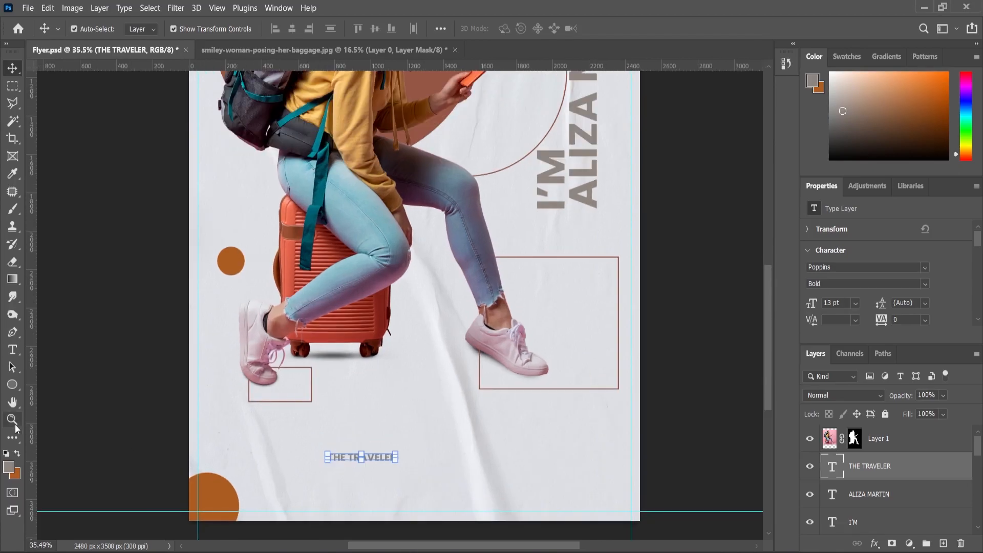
{"action": "left_click", "coordinate": [12, 351]}
{"action": "key", "text": "Return"}
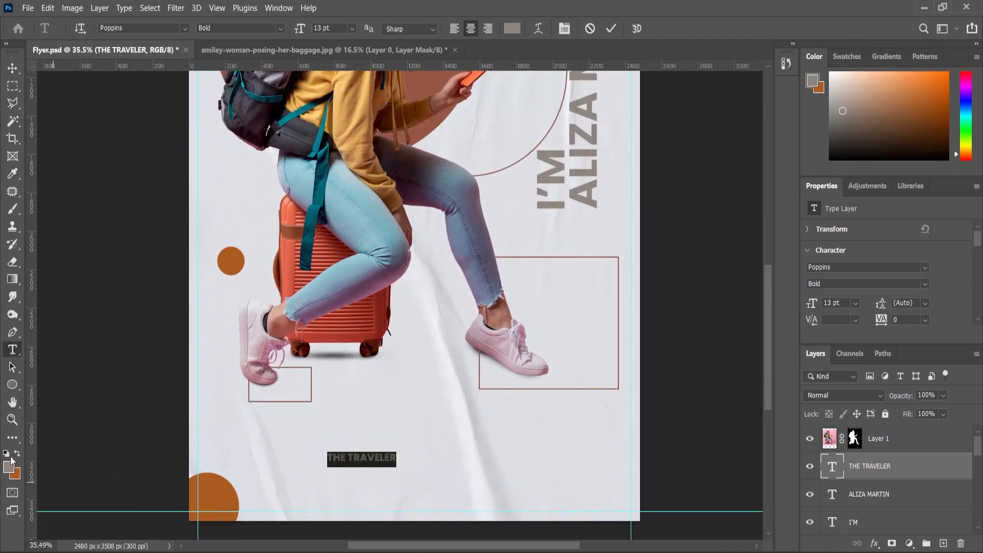
{"action": "key", "text": "alt+BackSpace"}
{"action": "left_click", "coordinate": [12, 68]}
Enlarge THE TRAVELER around its centre and widen its tracking to 240
{"action": "scroll", "coordinate": [458, 402], "scroll_direction": "up", "scroll_amount": 1}
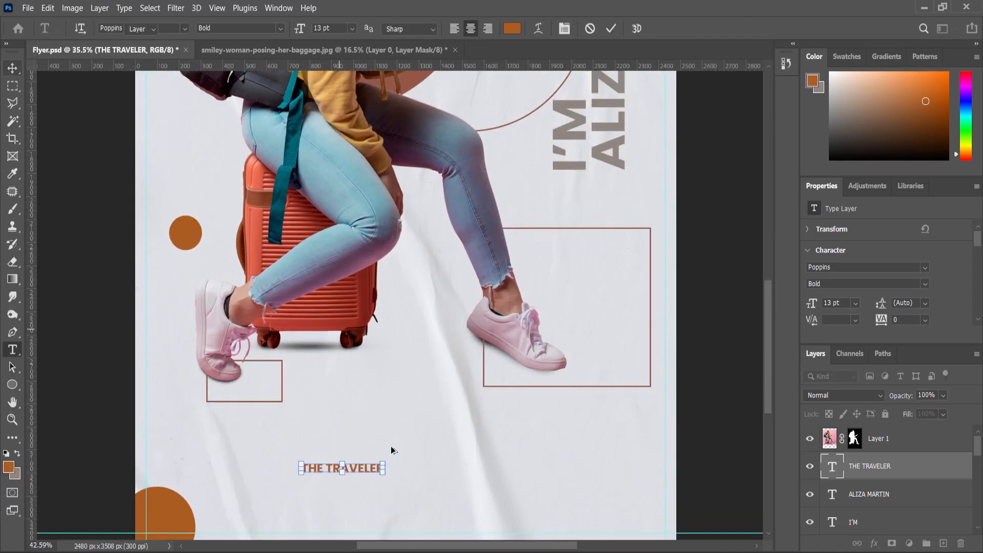
{"action": "left_click_drag", "start_coordinate": [384, 462], "coordinate": [421, 443]}
{"action": "left_click", "coordinate": [12, 351]}
{"action": "triple_click", "coordinate": [336, 473]}
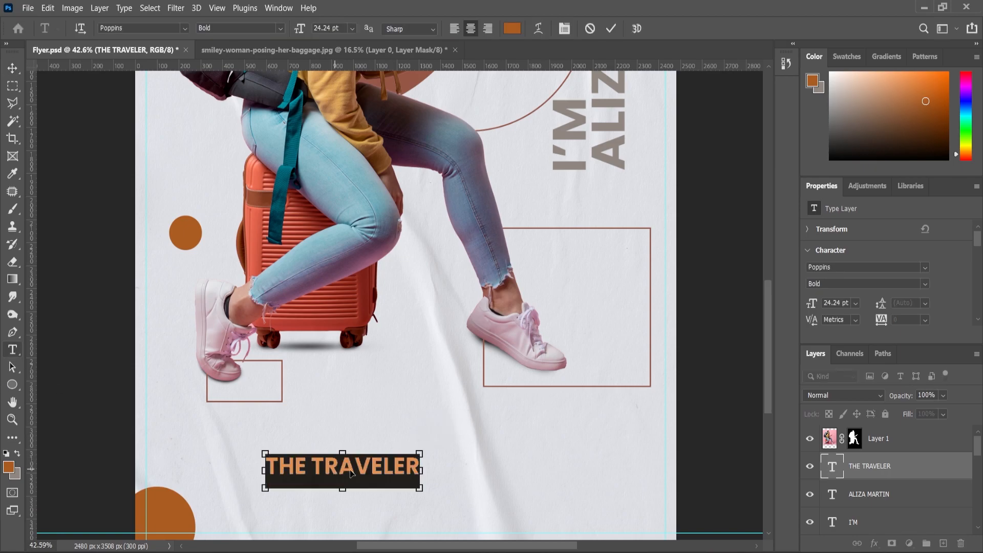
{"action": "left_click_drag", "start_coordinate": [884, 326], "coordinate": [981, 326]}
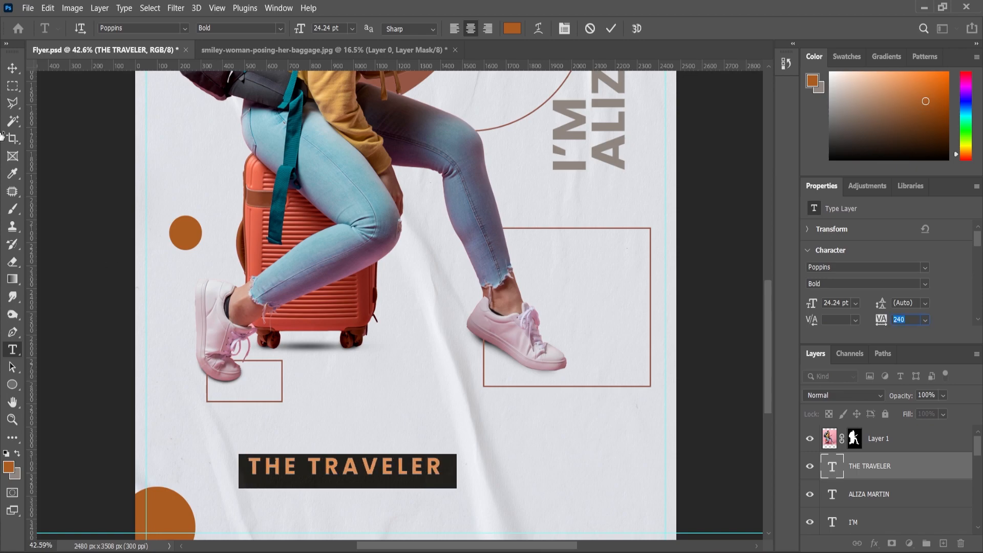
{"action": "left_click", "coordinate": [18, 73]}
Rotate THE TRAVELER 90° counter-clockwise and move it up beside the vertical name
{"action": "key", "text": "ctrl+t"}
{"action": "right_click", "coordinate": [397, 470]}
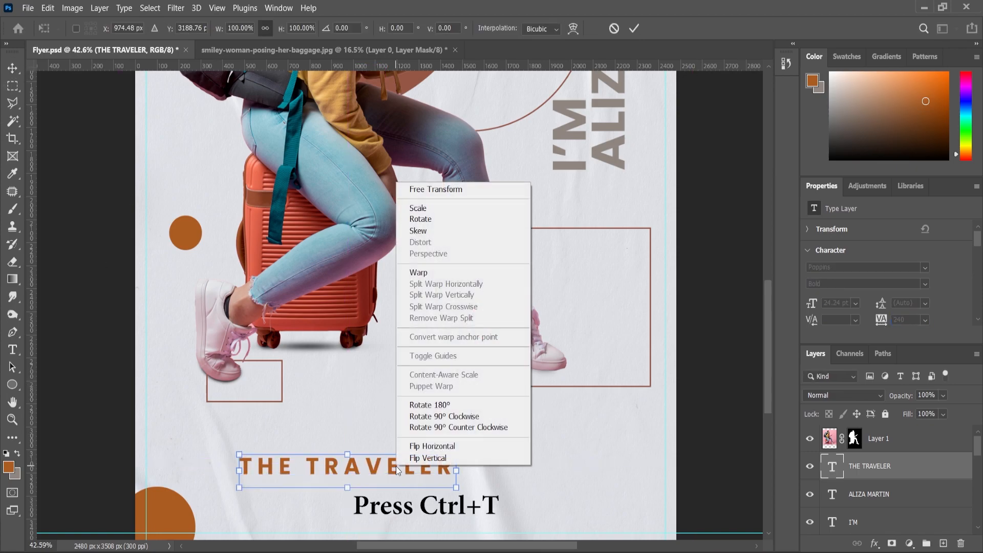
{"action": "left_click", "coordinate": [457, 428]}
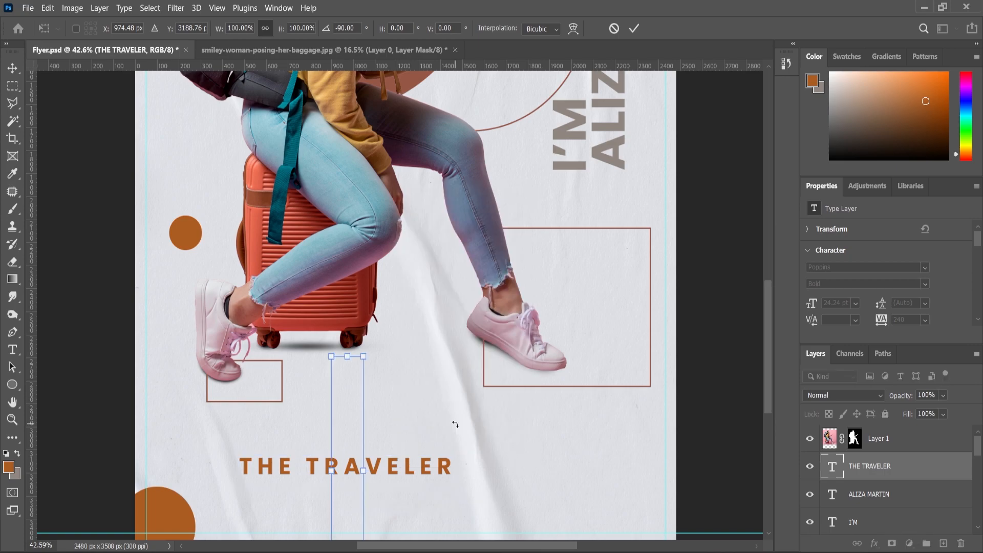
{"action": "scroll", "coordinate": [369, 405], "scroll_direction": "down", "scroll_amount": 3}
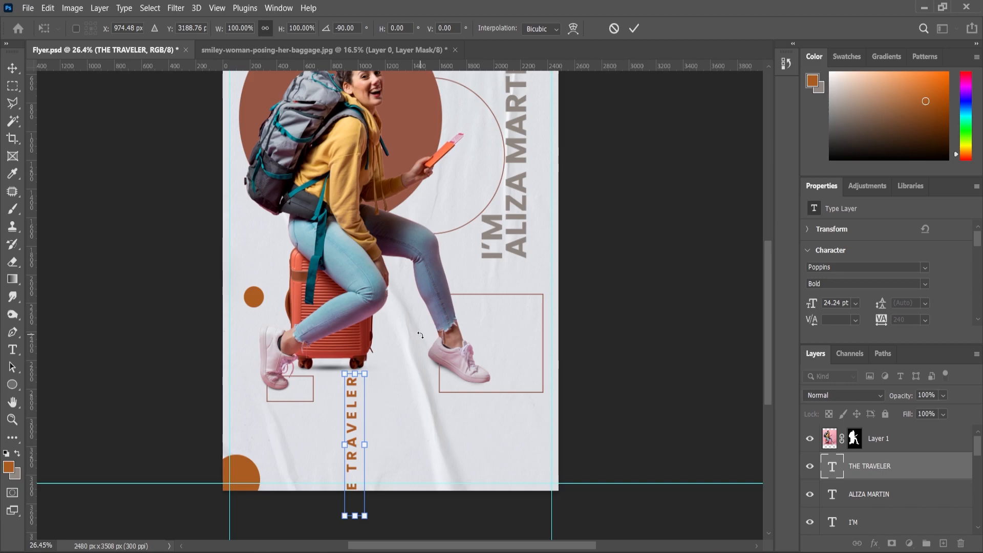
{"action": "key", "text": "Return"}
{"action": "left_click_drag", "start_coordinate": [354, 433], "coordinate": [500, 127]}
{"action": "scroll", "coordinate": [502, 138], "scroll_direction": "down", "scroll_amount": 2}
{"action": "scroll", "coordinate": [505, 153], "scroll_direction": "up", "scroll_amount": 5}
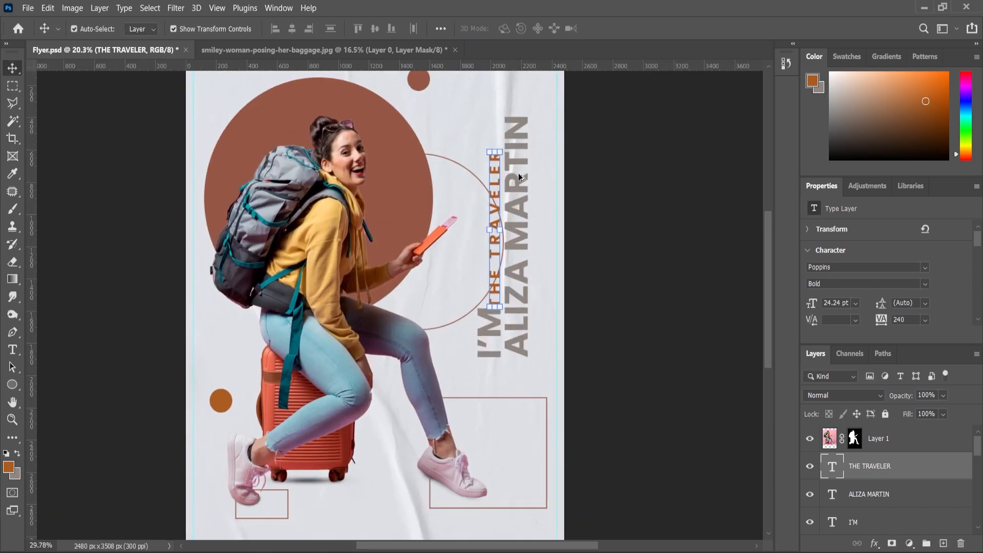
Scale THE TRAVELER to about 85% and fine-tune its position
{"action": "key", "text": "ctrl+t"}
{"action": "left_click_drag", "start_coordinate": [507, 137], "coordinate": [497, 172]}
{"action": "left_click_drag", "start_coordinate": [481, 244], "coordinate": [477, 244]}
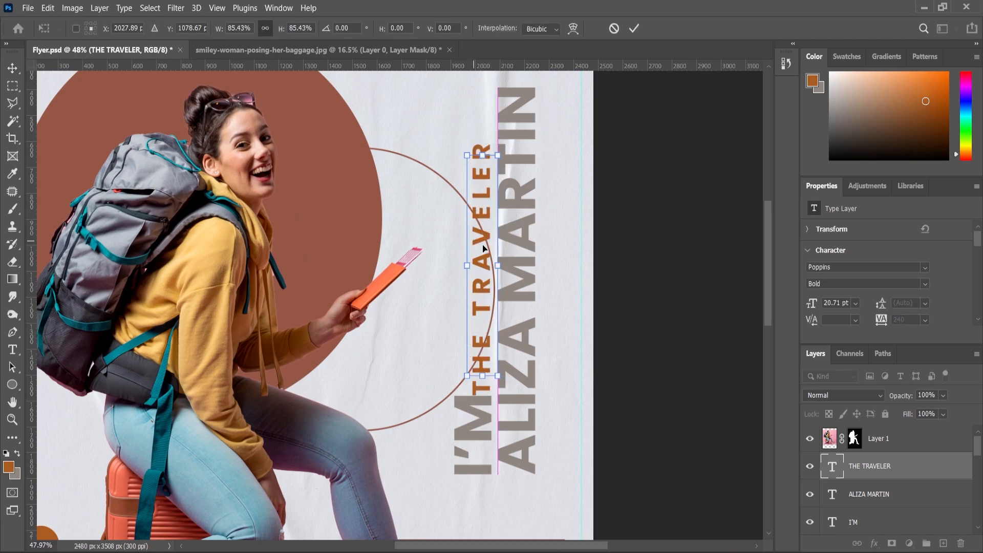
{"action": "scroll", "coordinate": [506, 270], "scroll_direction": "up", "scroll_amount": 2}
{"action": "scroll", "coordinate": [506, 270], "scroll_direction": "down", "scroll_amount": 2}
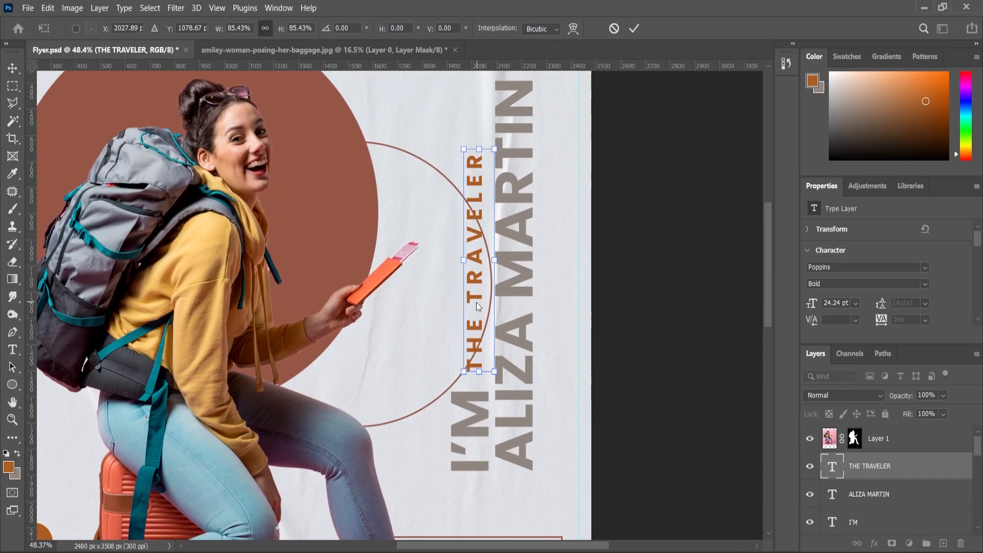
{"action": "left_click_drag", "start_coordinate": [475, 287], "coordinate": [489, 295]}
{"action": "key", "text": "Return"}
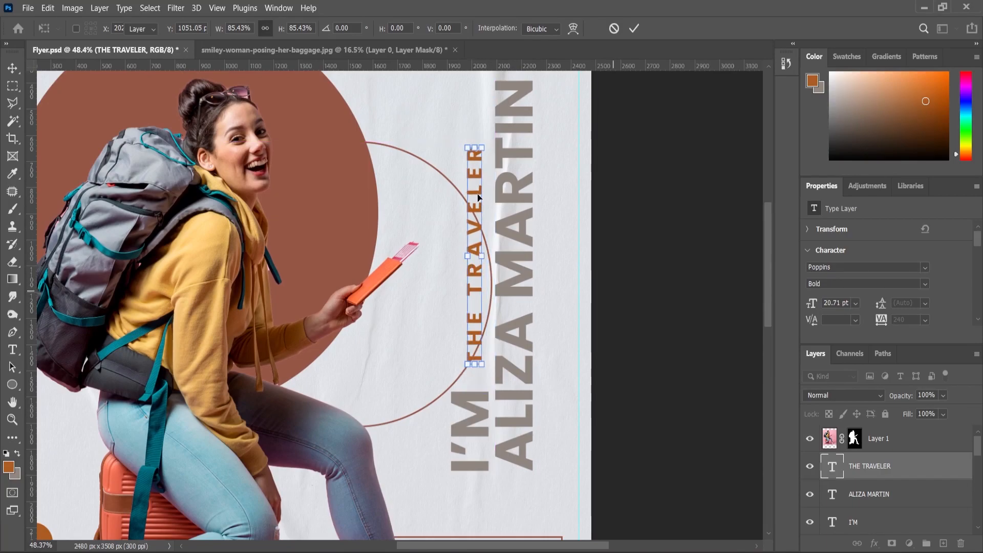
{"action": "left_click", "coordinate": [457, 192]}
Shift the outline circle to the left
{"action": "left_click_drag", "start_coordinate": [453, 188], "coordinate": [422, 205]}
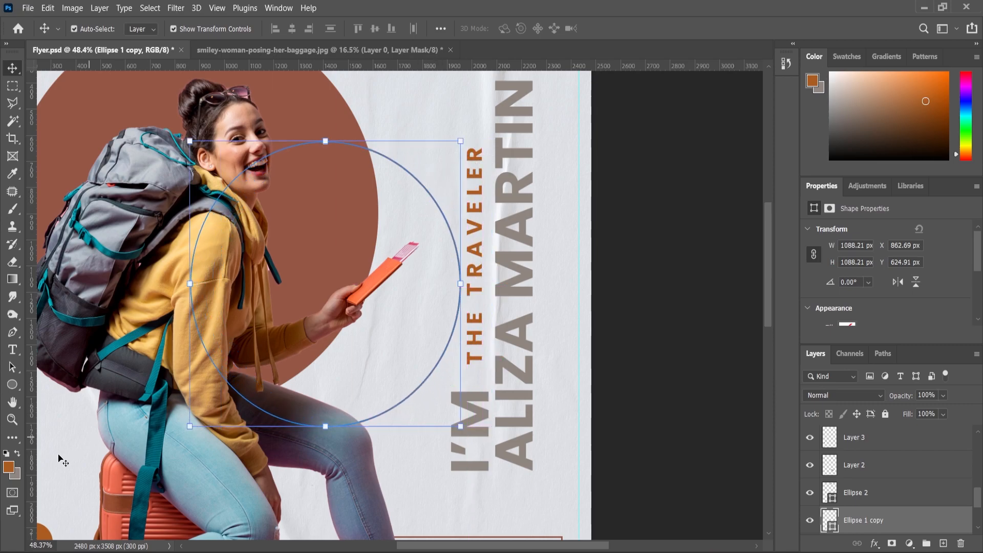
{"action": "left_click", "coordinate": [10, 425]}
{"action": "left_click", "coordinate": [422, 327], "text": "alt"}
{"action": "left_click_drag", "start_coordinate": [533, 248], "coordinate": [528, 228]}
{"action": "left_click", "coordinate": [13, 68]}
{"action": "scroll", "coordinate": [470, 294], "scroll_direction": "up", "scroll_amount": 3}
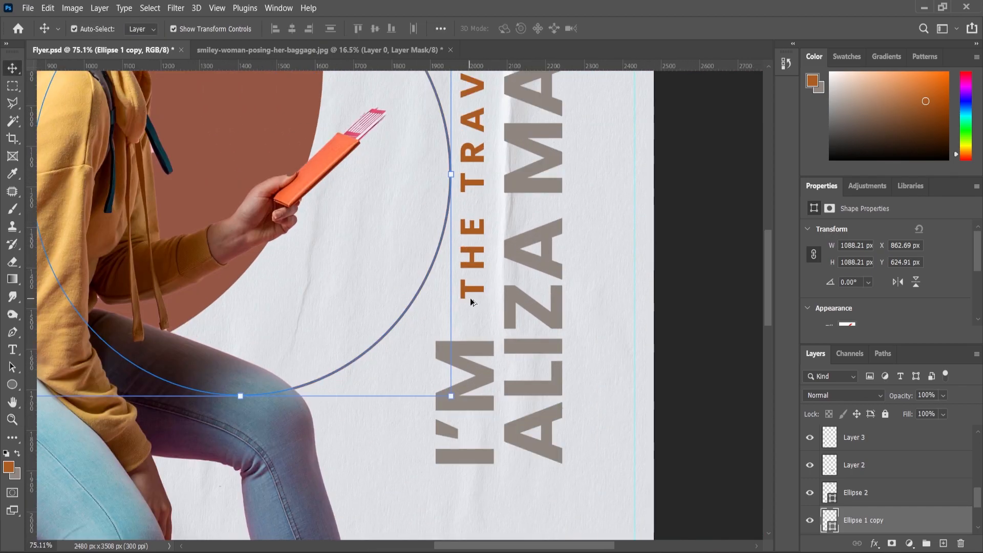
Align THE TRAVELER's right edge with the I'M text
{"action": "left_click", "coordinate": [474, 297]}
{"action": "scroll", "coordinate": [480, 316], "scroll_direction": "up", "scroll_amount": 3}
{"action": "mouse_move", "coordinate": [471, 294]}
{"action": "left_mouse_down"}
{"action": "mouse_move", "coordinate": [467, 280]}
{"action": "mouse_move", "coordinate": [477, 281]}
{"action": "left_mouse_up"}
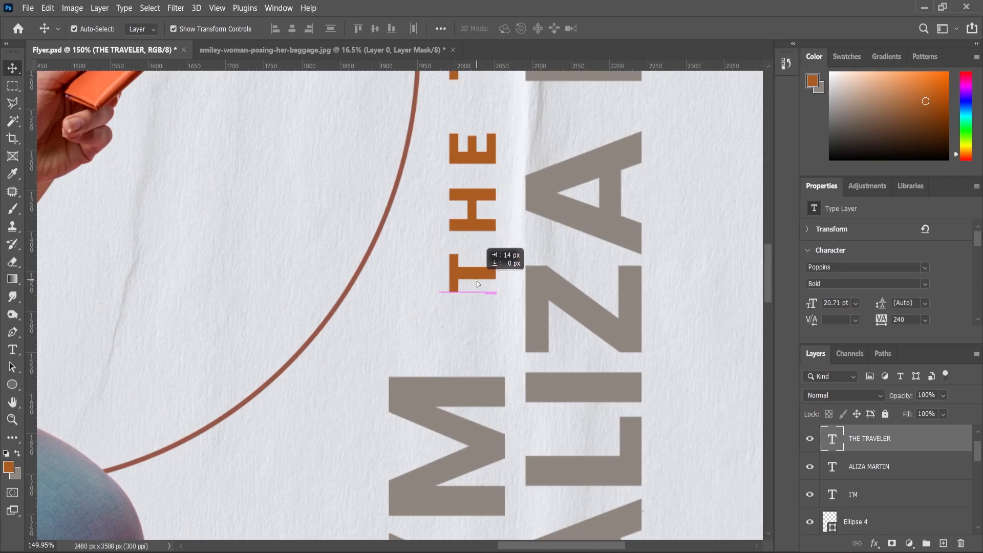
{"action": "left_click", "coordinate": [485, 401], "text": "shift"}
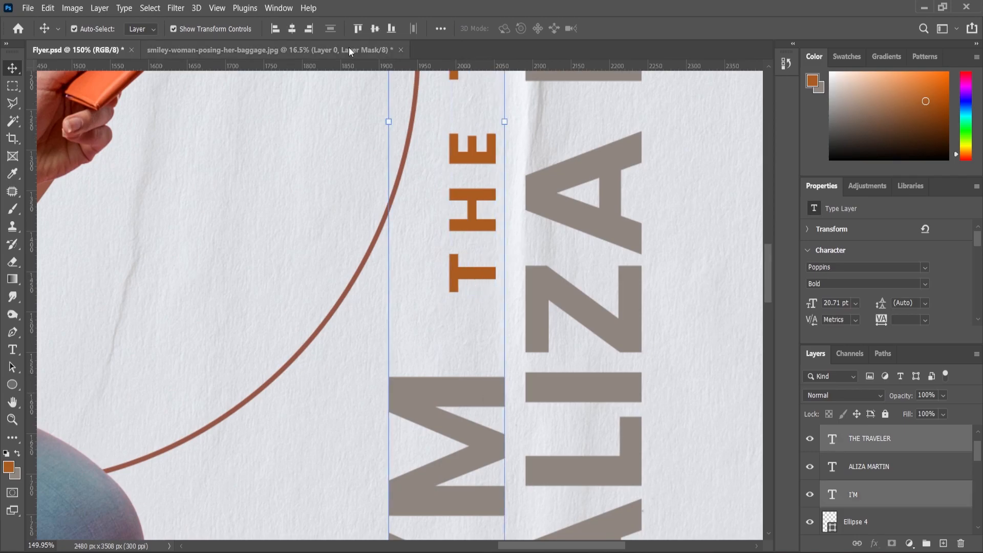
{"action": "left_click", "coordinate": [308, 32]}
{"action": "scroll", "coordinate": [626, 395], "scroll_direction": "down", "scroll_amount": 4}
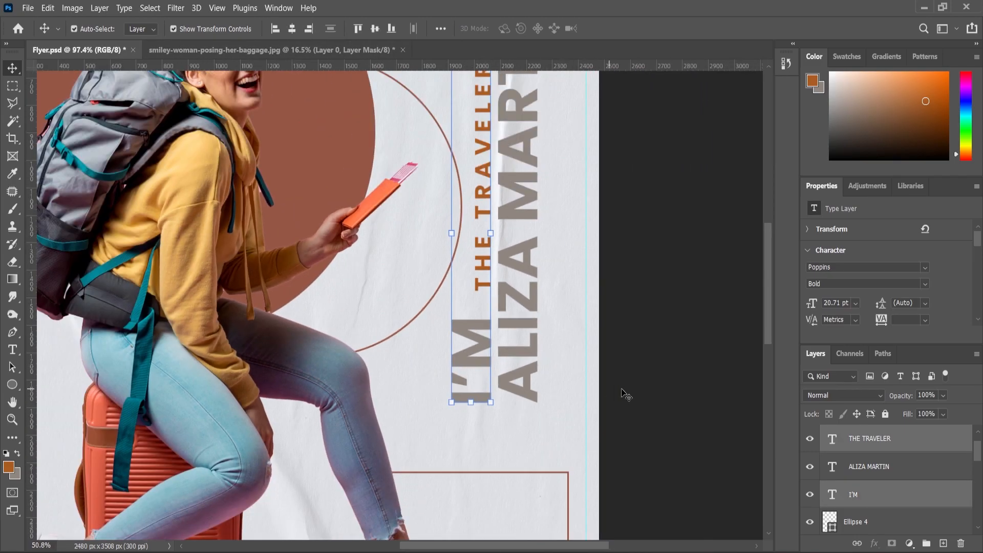
{"action": "scroll", "coordinate": [530, 390], "scroll_direction": "down", "scroll_amount": 5}
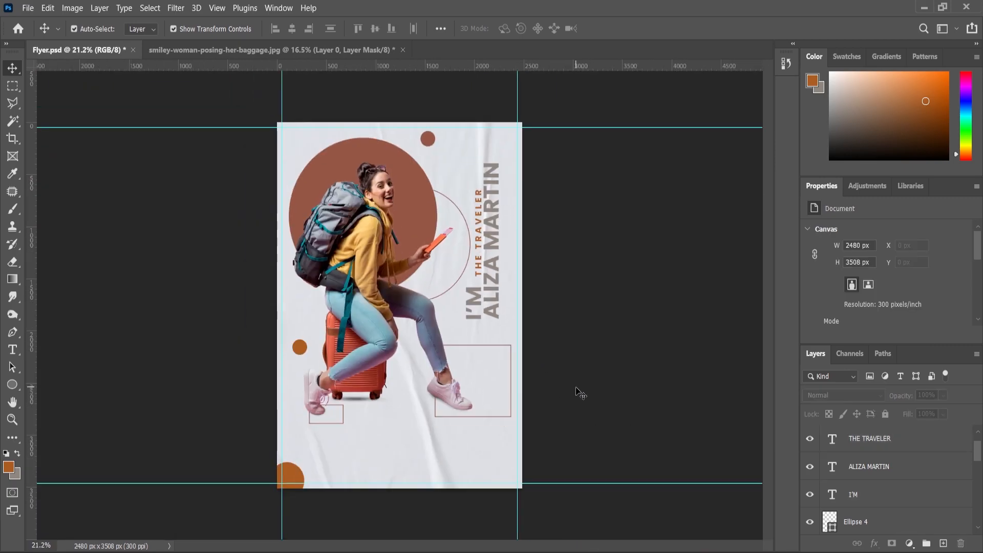
{"action": "scroll", "coordinate": [362, 484], "scroll_direction": "up", "scroll_amount": 1}
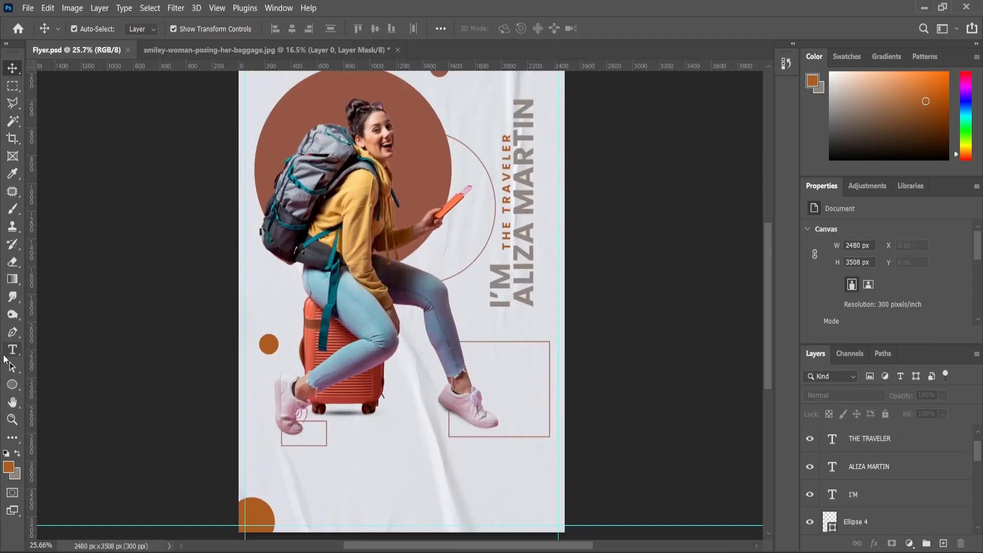
{"action": "scroll", "coordinate": [354, 461], "scroll_direction": "up", "scroll_amount": 3}
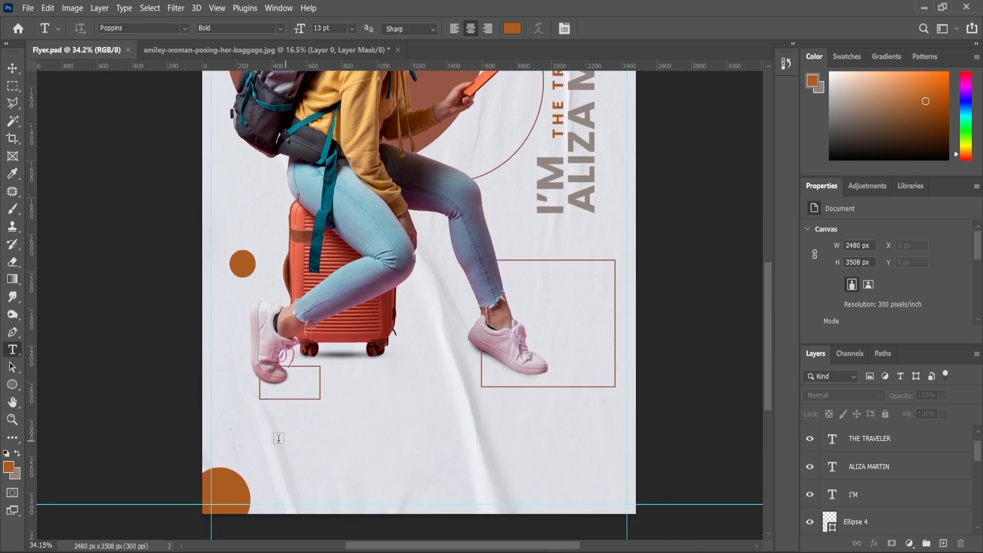
Create a wide placeholder paragraph near the bottom with all caps off and Regular weight
{"action": "left_click_drag", "start_coordinate": [512, 483], "coordinate": [580, 482]}
{"action": "scroll", "coordinate": [864, 300], "scroll_direction": "down", "scroll_amount": 5}
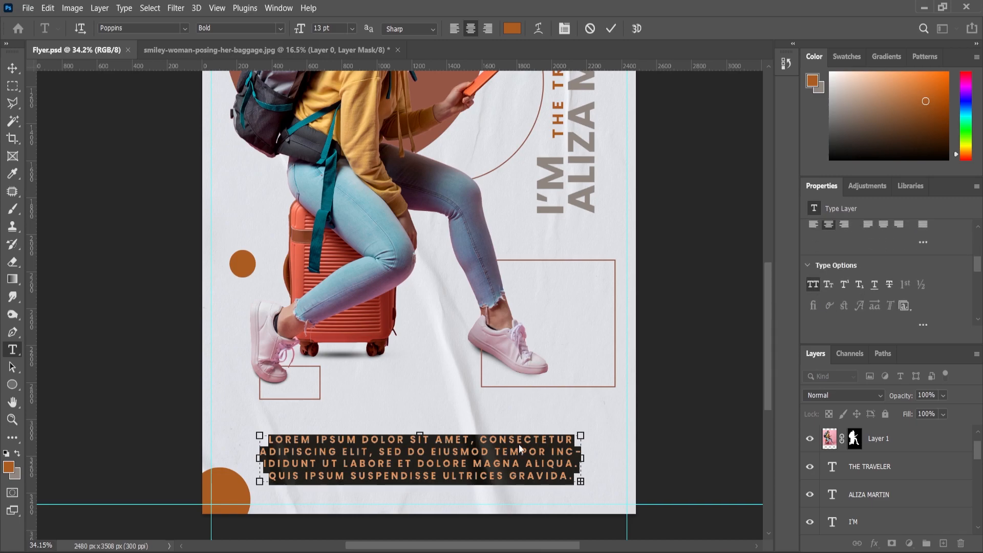
{"action": "key", "text": "ctrl+shift+k"}
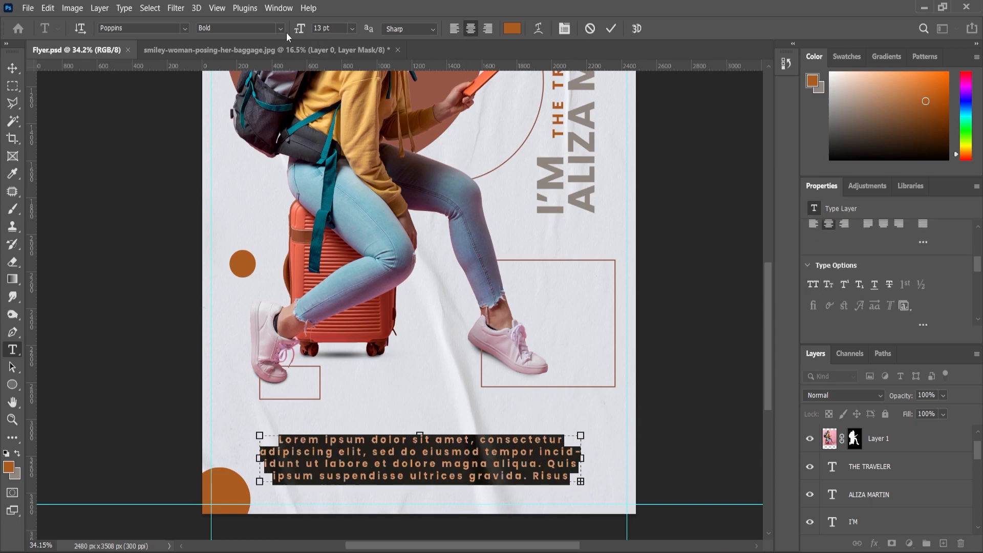
{"action": "left_click", "coordinate": [280, 28]}
{"action": "left_click", "coordinate": [239, 106]}
Set the paragraph to 9 pt with letter spacing 0
{"action": "left_click_drag", "start_coordinate": [301, 29], "coordinate": [297, 39]}
{"action": "scroll", "coordinate": [871, 246], "scroll_direction": "down", "scroll_amount": 4}
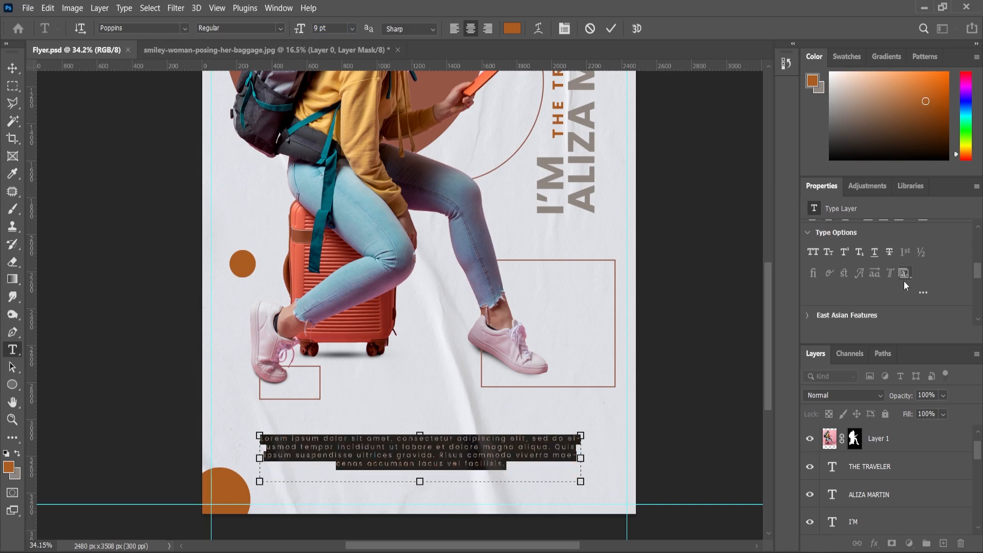
{"action": "scroll", "coordinate": [904, 289], "scroll_direction": "up", "scroll_amount": 6}
{"action": "scroll", "coordinate": [908, 290], "scroll_direction": "up", "scroll_amount": 3}
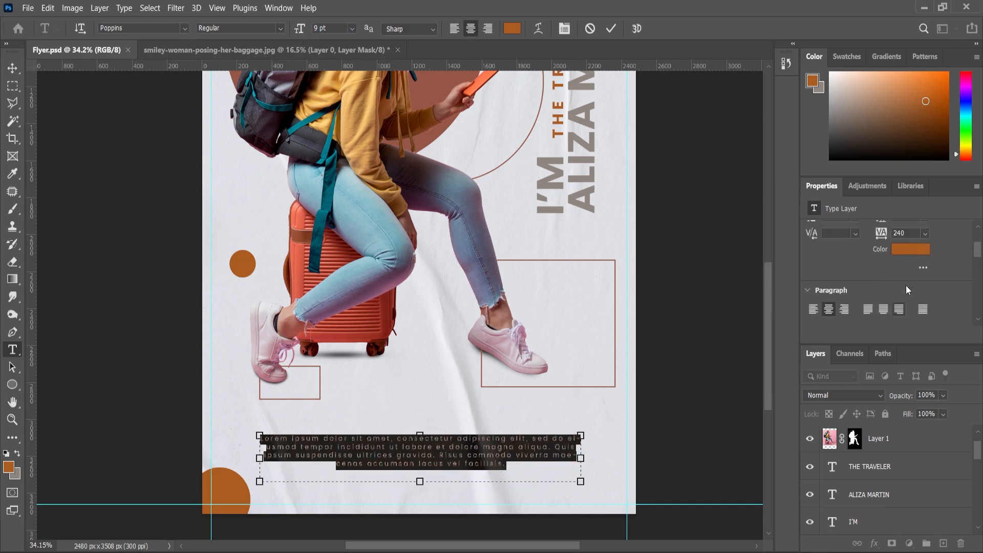
{"action": "left_click", "coordinate": [925, 266]}
{"action": "left_click", "coordinate": [917, 348]}
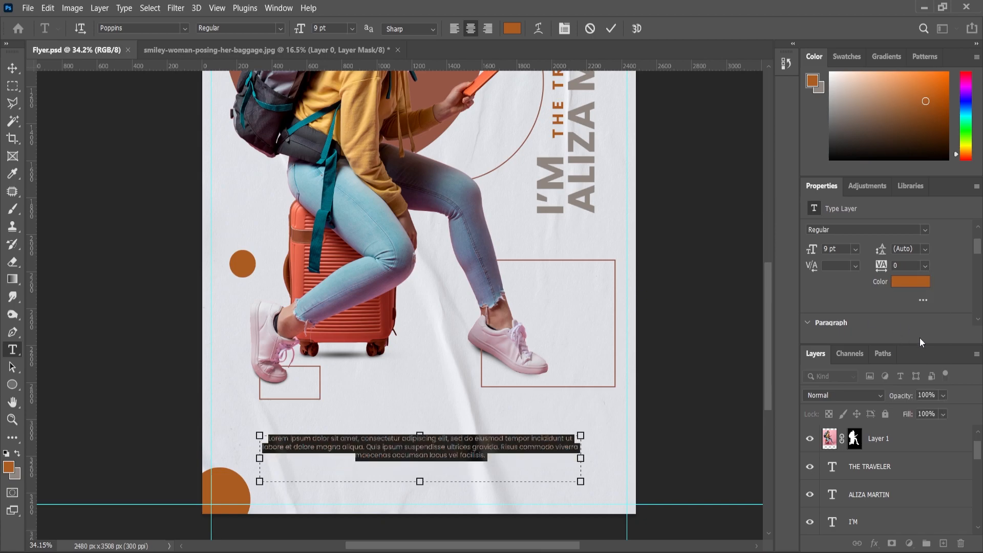
{"action": "left_click", "coordinate": [11, 420]}
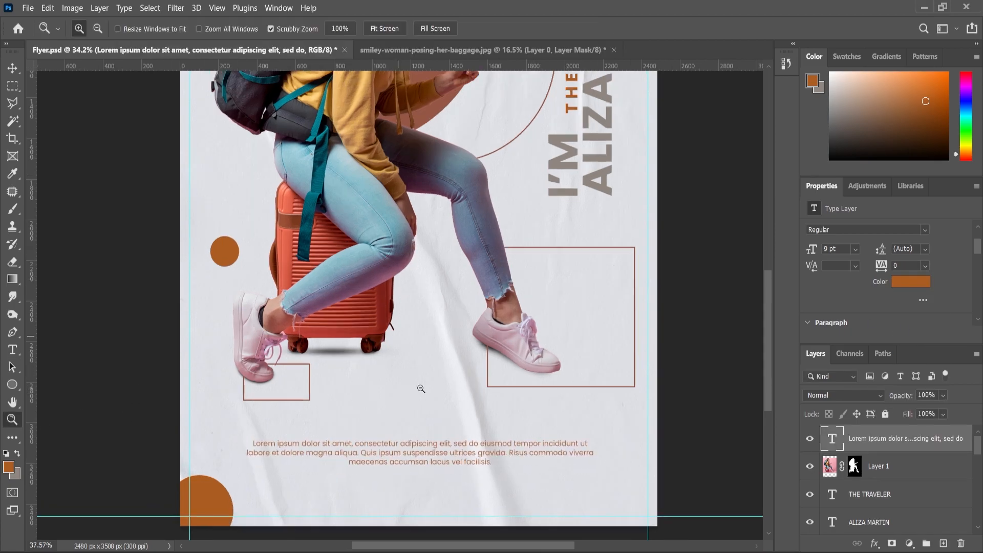
Select all of the body paragraph text for further editing
{"action": "key", "text": "ctrl+plus"}
{"action": "left_click", "coordinate": [13, 350]}
{"action": "scroll", "coordinate": [399, 438], "scroll_direction": "down", "scroll_amount": 2}
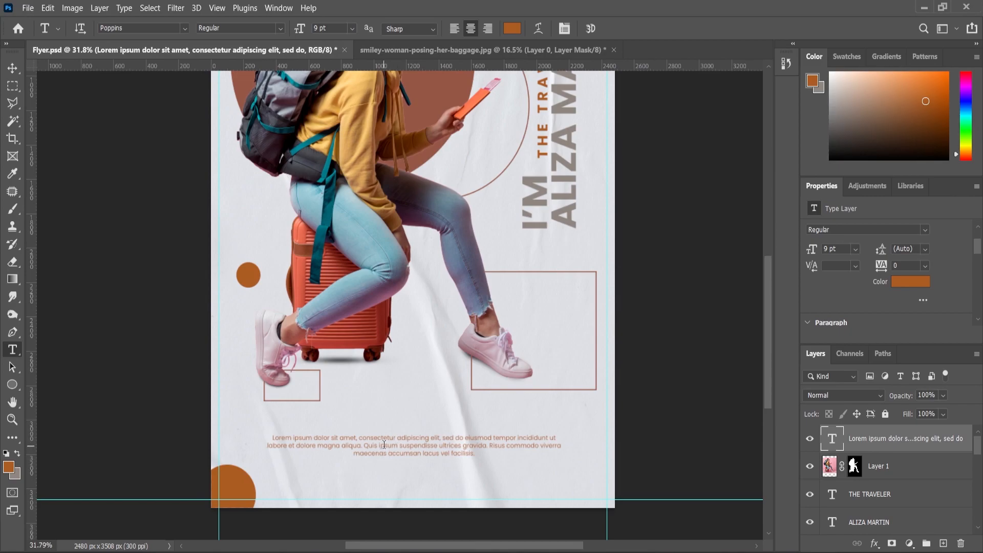
{"action": "left_click", "coordinate": [384, 445]}
{"action": "key", "text": "ctrl+a"}
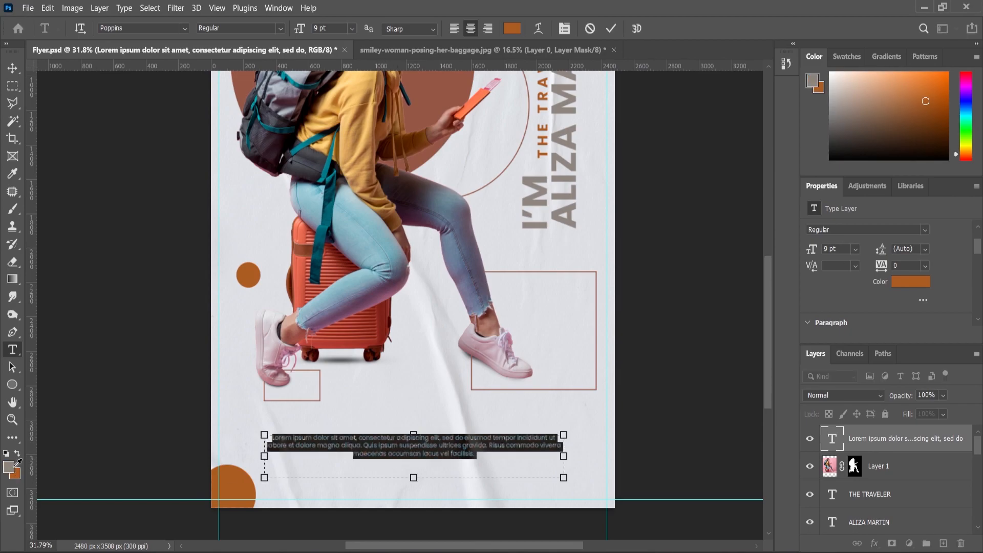
Set the body paragraph's text colour to dark grey #5f5750
{"action": "left_click", "coordinate": [14, 468]}
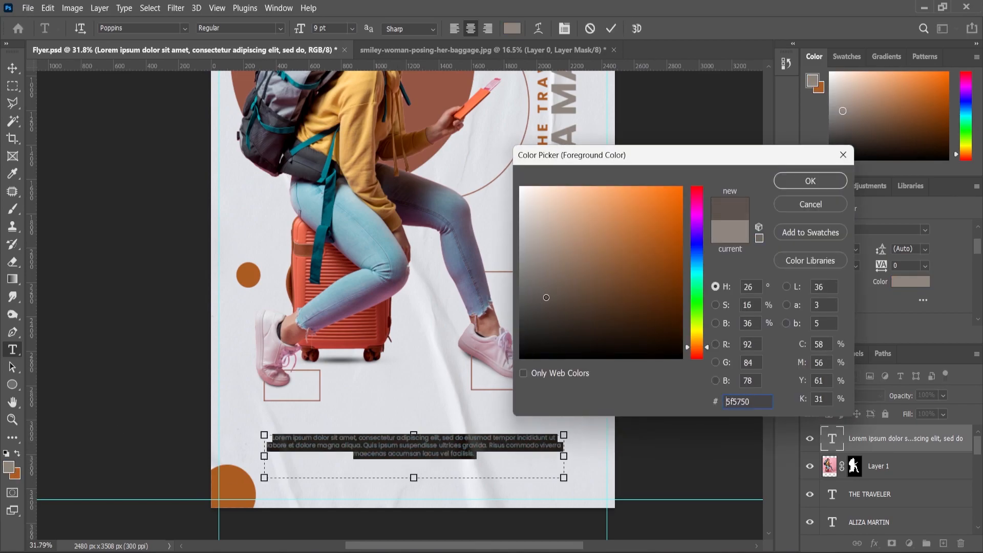
{"action": "left_click", "coordinate": [810, 181]}
{"action": "key", "text": "ctrl+Return"}
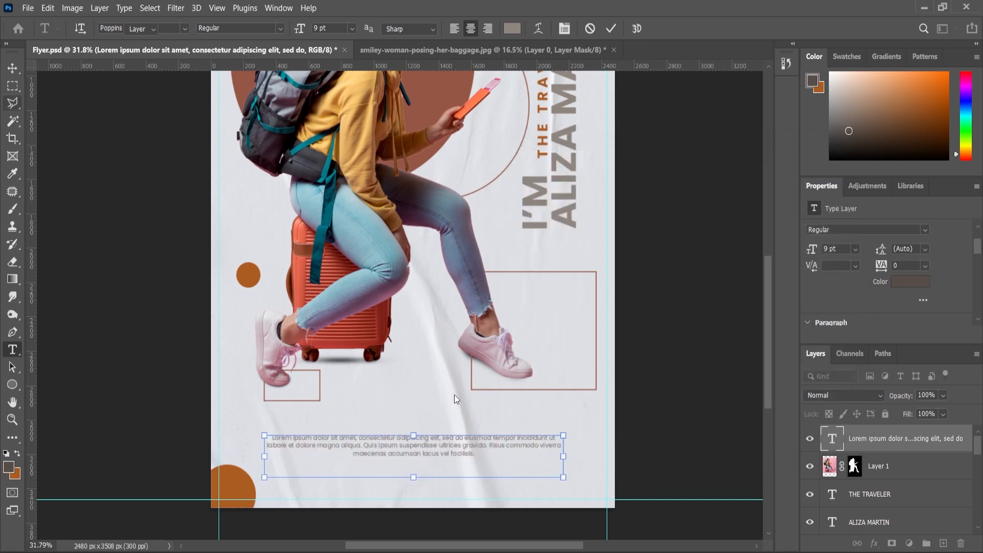
{"action": "scroll", "coordinate": [496, 504], "scroll_direction": "up", "scroll_amount": 2}
Widen the paragraph text box slightly around its centre
{"action": "key", "text": "v"}
{"action": "left_click", "coordinate": [587, 408]}
{"action": "left_click_drag", "start_coordinate": [591, 406], "coordinate": [611, 404]}
{"action": "key", "text": "Return"}
Change the whole paragraph's font size to 12 pt
{"action": "left_click", "coordinate": [12, 350]}
{"action": "left_click", "coordinate": [324, 422]}
{"action": "key", "text": "ctrl+a"}
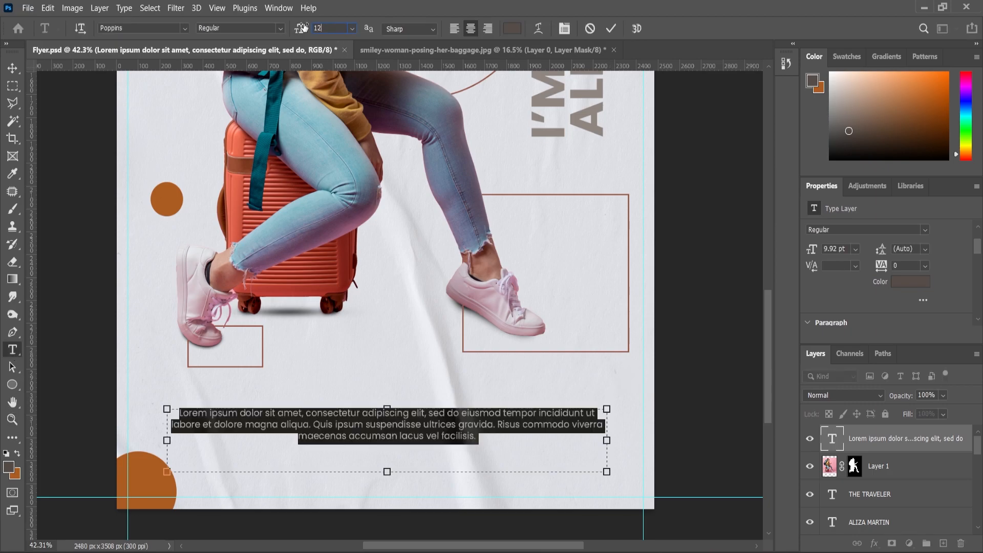
{"action": "type", "text": "12"}
{"action": "key", "text": "Return"}
{"action": "key", "text": "ctrl+Return"}
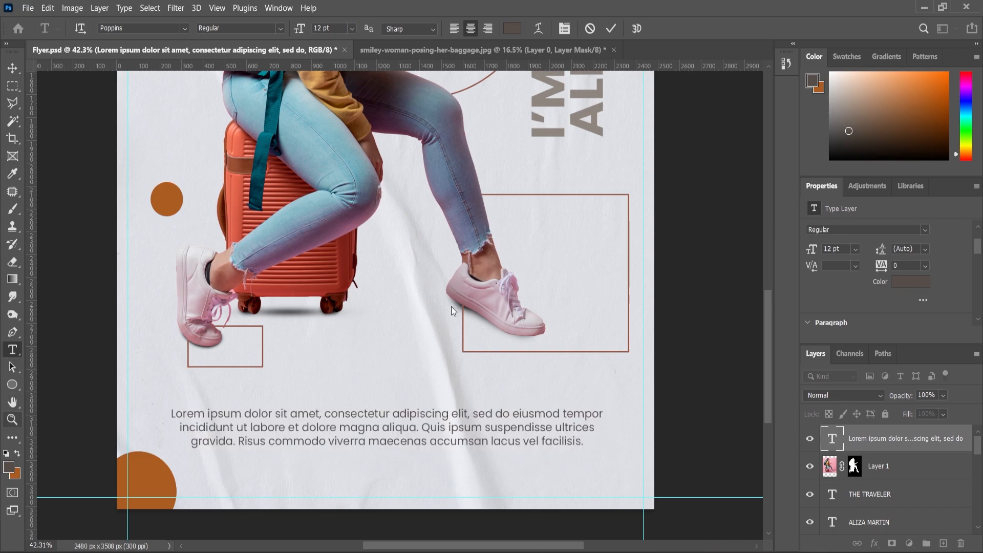
Nudge the paragraph up slightly and zoom out to see the whole poster
{"action": "key", "text": "z"}
{"action": "left_click_drag", "start_coordinate": [533, 414], "coordinate": [29, 95]}
{"action": "key", "text": "v"}
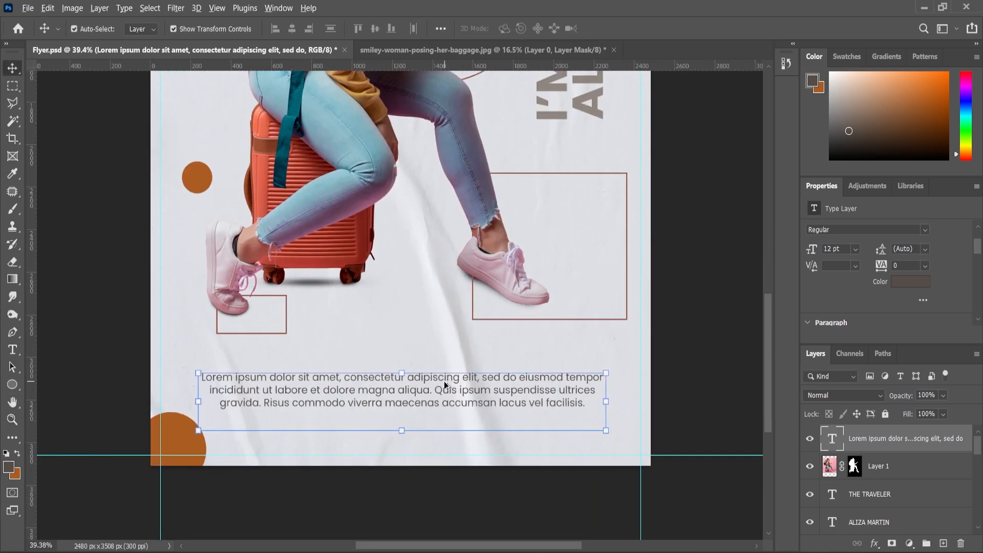
{"action": "scroll", "coordinate": [448, 380], "scroll_direction": "up", "scroll_amount": 2}
{"action": "left_click_drag", "start_coordinate": [430, 378], "coordinate": [429, 369]}
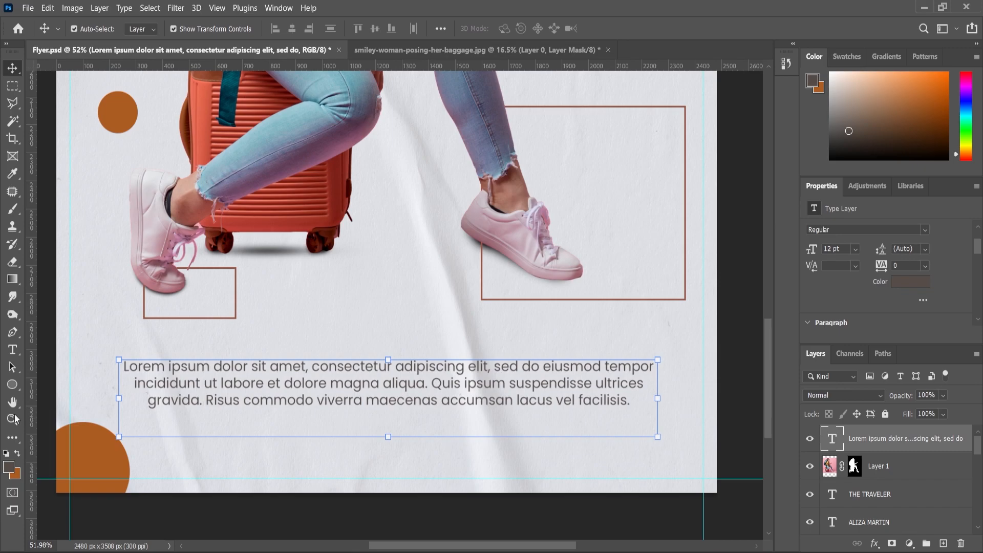
{"action": "left_click", "coordinate": [17, 416]}
{"action": "left_click_drag", "start_coordinate": [533, 410], "coordinate": [515, 209]}
Drag twitter.png from the New folder (9) window onto the flyer
{"action": "left_click", "coordinate": [514, 210]}
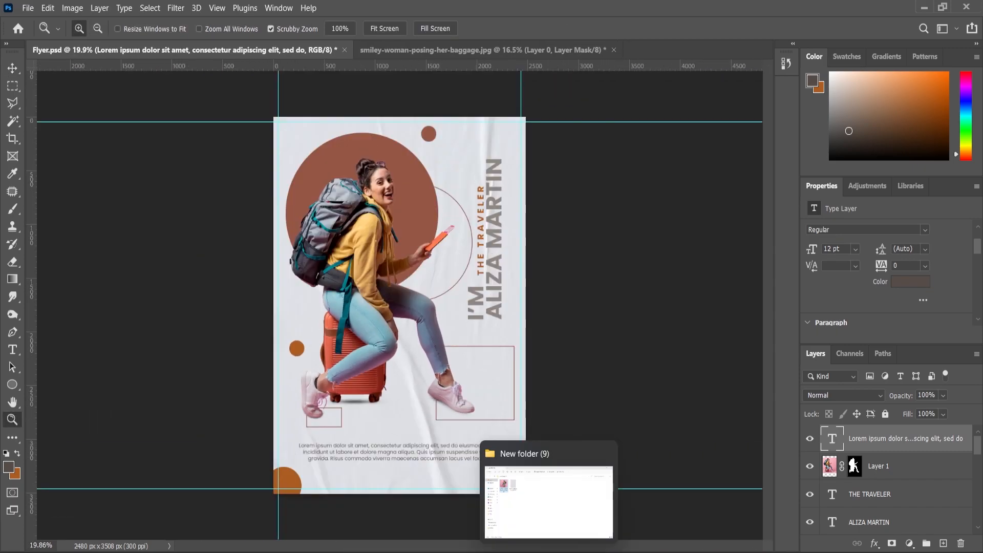
{"action": "left_click", "coordinate": [545, 491]}
{"action": "left_click", "coordinate": [436, 278]}
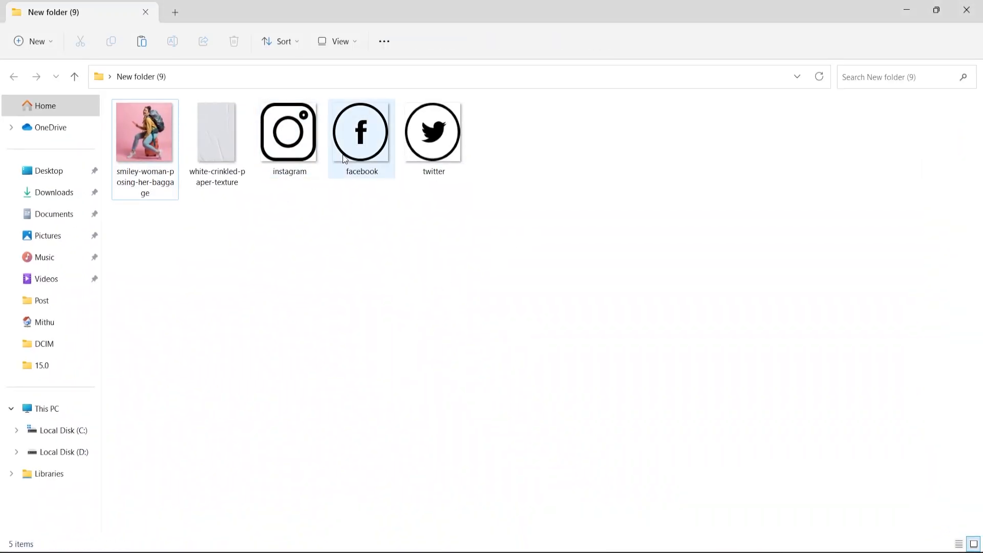
{"action": "left_click_drag", "start_coordinate": [419, 149], "coordinate": [657, 487]}
{"action": "left_click_drag", "start_coordinate": [665, 543], "coordinate": [345, 500]}
Scale the twitter icon down to about 113 px and place it below the paragraph
{"action": "left_click_drag", "start_coordinate": [515, 181], "coordinate": [428, 273]}
{"action": "left_click_drag", "start_coordinate": [371, 325], "coordinate": [387, 487]}
{"action": "scroll", "coordinate": [767, 391], "scroll_direction": "down", "scroll_amount": 5}
{"action": "scroll", "coordinate": [420, 131], "scroll_direction": "up", "scroll_amount": 3}
{"action": "left_click_drag", "start_coordinate": [419, 128], "coordinate": [348, 278]}
{"action": "scroll", "coordinate": [347, 279], "scroll_direction": "up", "scroll_amount": 2}
{"action": "left_click_drag", "start_coordinate": [366, 239], "coordinate": [356, 262]}
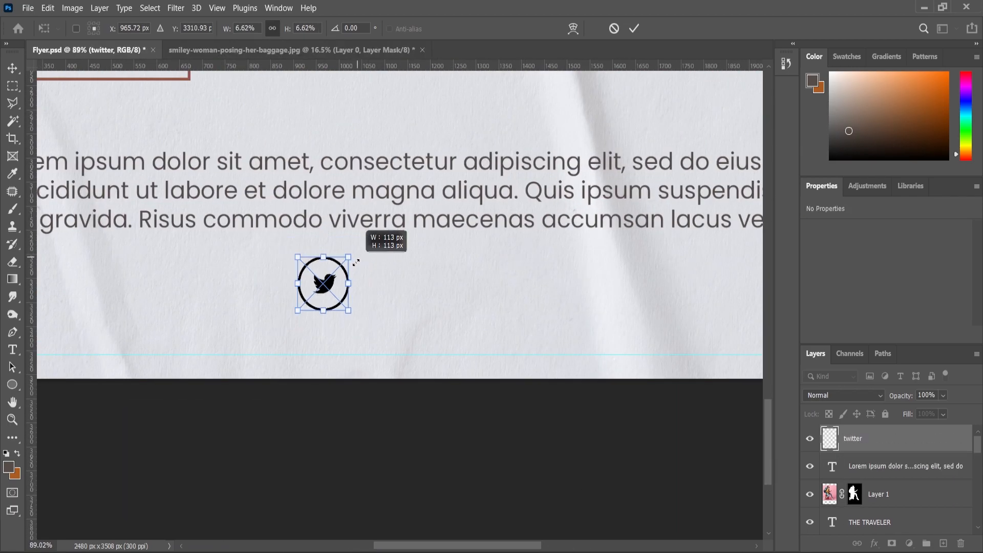
{"action": "key", "text": "Return"}
Centre the twitter icon horizontally on the page
{"action": "key", "text": "ctrl+0"}
{"action": "key", "text": "ctrl+a"}
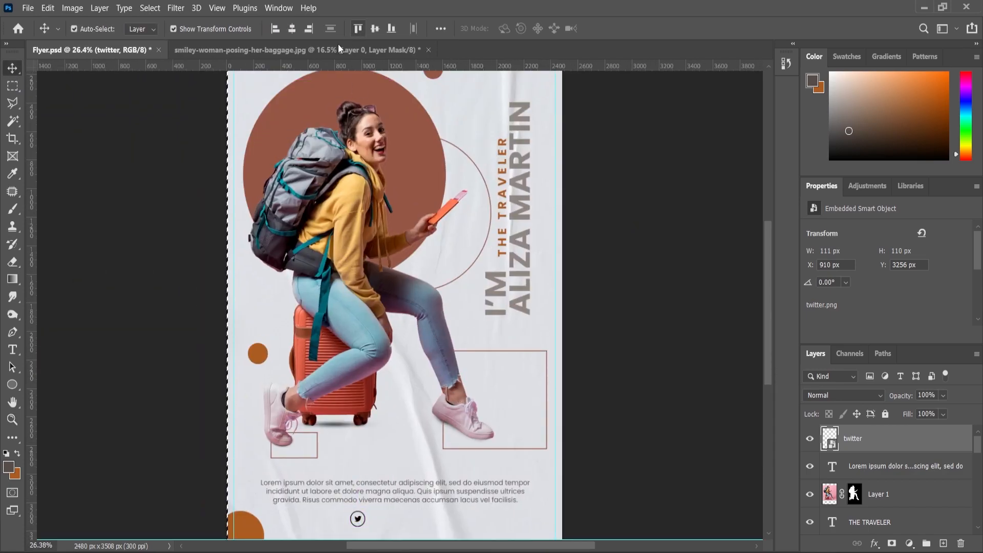
{"action": "left_click", "coordinate": [291, 29]}
{"action": "scroll", "coordinate": [394, 518], "scroll_direction": "up", "scroll_amount": 5}
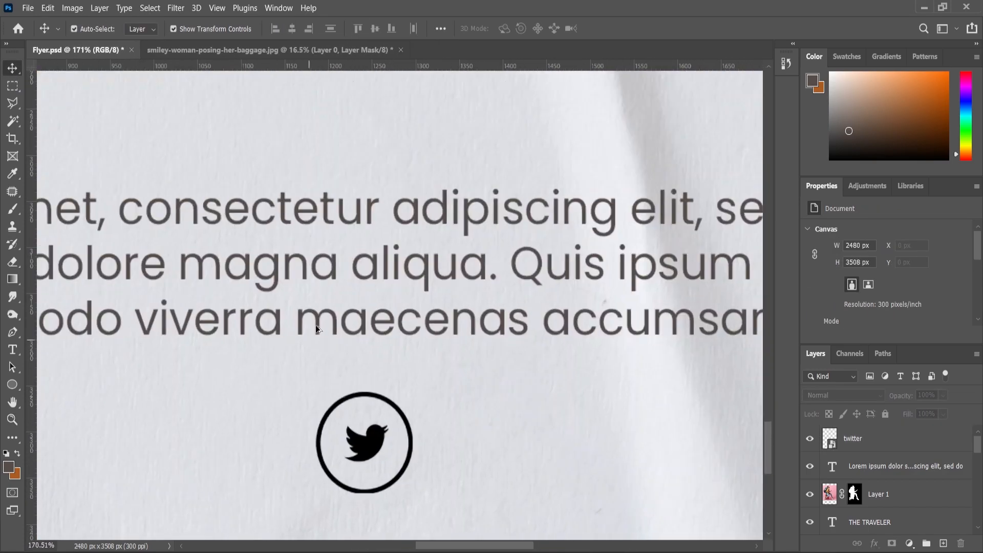
Add horizontal guides around the icon row and bring instagram.png into the flyer
{"action": "left_click_drag", "start_coordinate": [381, 67], "coordinate": [381, 552]}
{"action": "mouse_move", "coordinate": [553, 552]}
{"action": "left_click", "coordinate": [553, 533]}
{"action": "left_click_drag", "start_coordinate": [288, 133], "coordinate": [567, 438]}
Scale the instagram icon to match twitter and snap it onto the guides beside it
{"action": "scroll", "coordinate": [461, 243], "scroll_direction": "down", "scroll_amount": 5}
{"action": "left_click_drag", "start_coordinate": [635, 92], "coordinate": [515, 307]}
{"action": "scroll", "coordinate": [507, 309], "scroll_direction": "up", "scroll_amount": 5}
{"action": "left_click_drag", "start_coordinate": [364, 143], "coordinate": [453, 285]}
{"action": "scroll", "coordinate": [453, 285], "scroll_direction": "up", "scroll_amount": 3}
{"action": "left_click_drag", "start_coordinate": [515, 147], "coordinate": [501, 159]}
{"action": "mouse_move", "coordinate": [501, 347]}
{"action": "left_mouse_down"}
{"action": "mouse_move", "coordinate": [481, 347]}
{"action": "mouse_move", "coordinate": [490, 358]}
{"action": "left_mouse_up"}
{"action": "left_click_drag", "start_coordinate": [489, 275], "coordinate": [486, 265]}
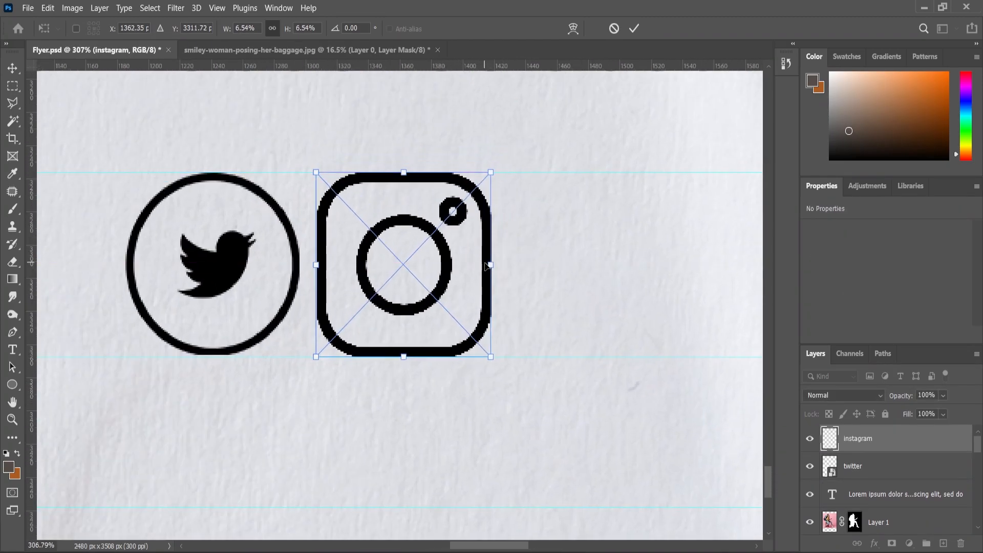
{"action": "left_click", "coordinate": [12, 419]}
Bring in facebook.png, scale it to match, and place it after the instagram icon
{"action": "scroll", "coordinate": [389, 238], "scroll_direction": "down", "scroll_amount": 8}
{"action": "left_click", "coordinate": [925, 9]}
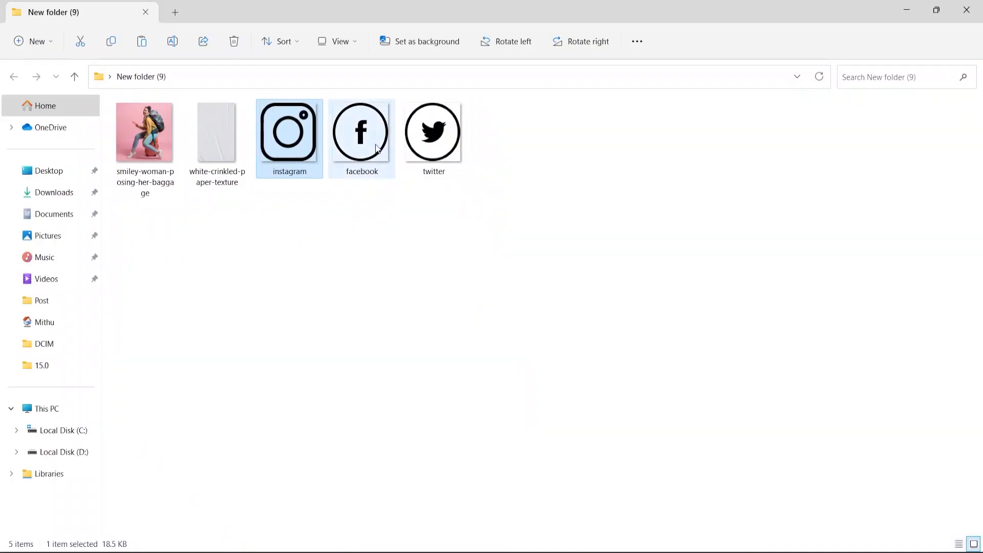
{"action": "left_click_drag", "start_coordinate": [371, 144], "coordinate": [507, 287]}
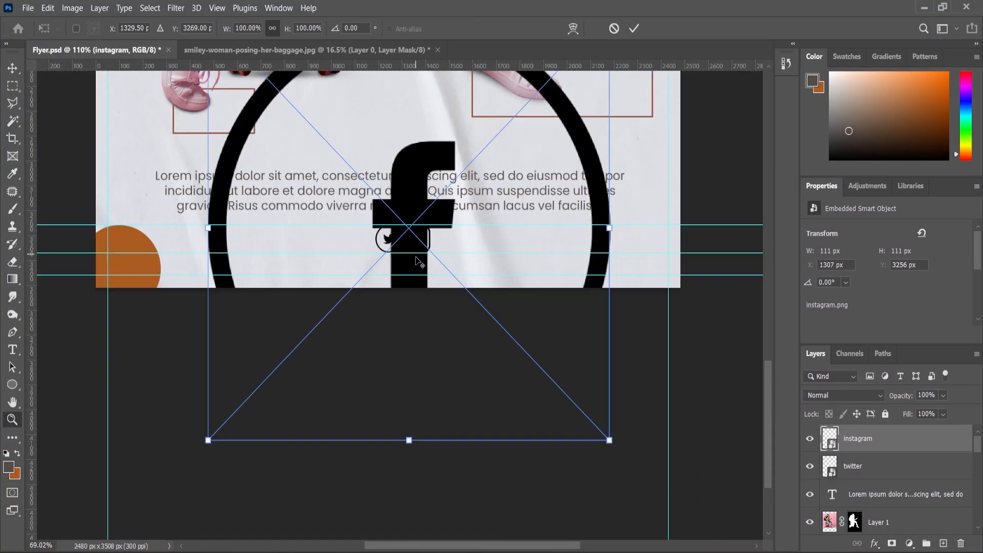
{"action": "left_click_drag", "start_coordinate": [513, 153], "coordinate": [563, 214]}
{"action": "scroll", "coordinate": [387, 248], "scroll_direction": "up", "scroll_amount": 8}
{"action": "scroll", "coordinate": [563, 214], "scroll_direction": "up", "scroll_amount": 5}
{"action": "left_click_drag", "start_coordinate": [619, 156], "coordinate": [619, 147]}
{"action": "key", "text": "Return"}
{"action": "scroll", "coordinate": [359, 256], "scroll_direction": "down", "scroll_amount": 5}
{"action": "left_click", "coordinate": [12, 420]}
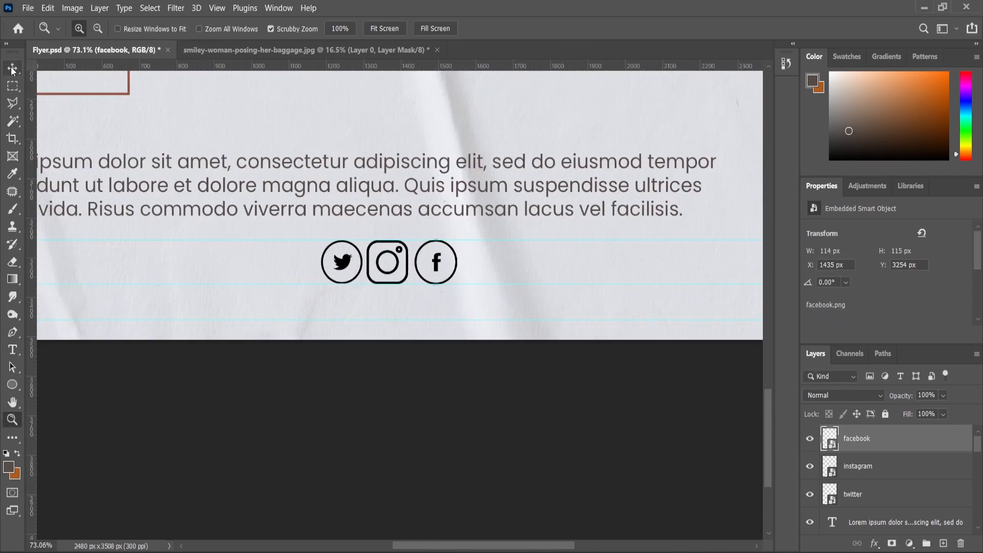
{"action": "scroll", "coordinate": [359, 256], "scroll_direction": "up", "scroll_amount": 4}
Give the facebook icon a Color Overlay sampled from the dark grey-brown text colour
{"action": "key", "text": "v"}
{"action": "left_click", "coordinate": [409, 266], "text": "shift"}
{"action": "left_click", "coordinate": [327, 234], "text": "shift"}
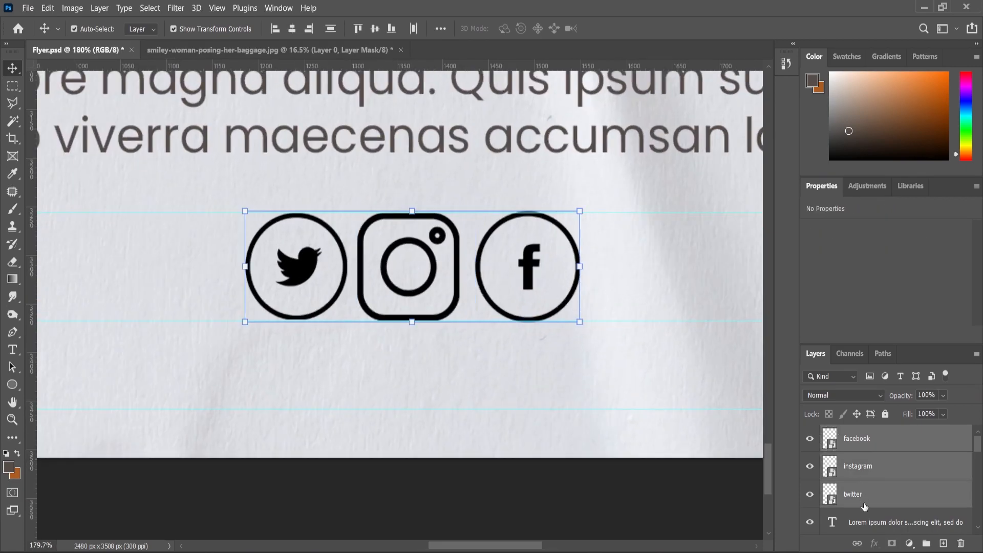
{"action": "left_click", "coordinate": [867, 447]}
{"action": "left_click", "coordinate": [874, 543]}
{"action": "left_click", "coordinate": [904, 491]}
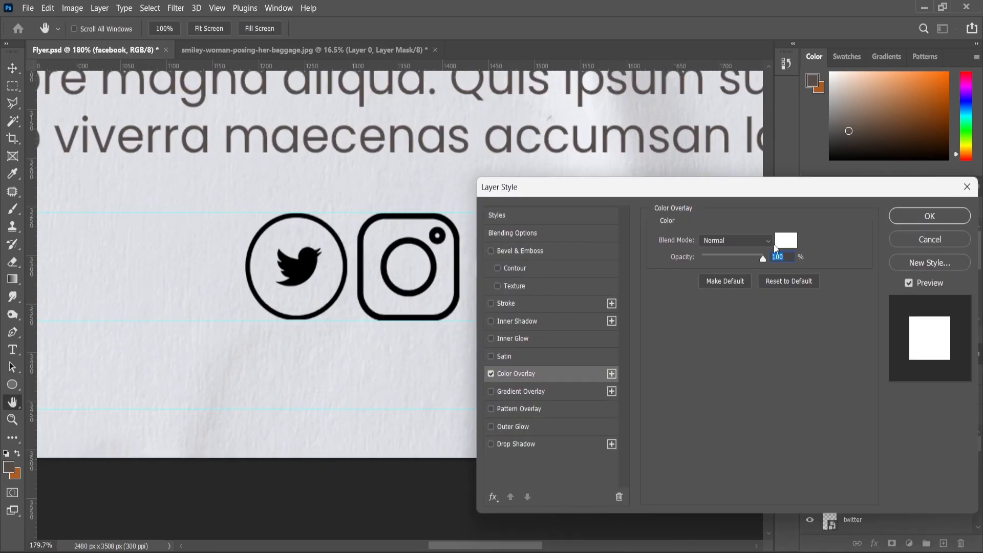
{"action": "left_click", "coordinate": [786, 241]}
{"action": "left_click", "coordinate": [9, 465]}
{"action": "left_click", "coordinate": [811, 181]}
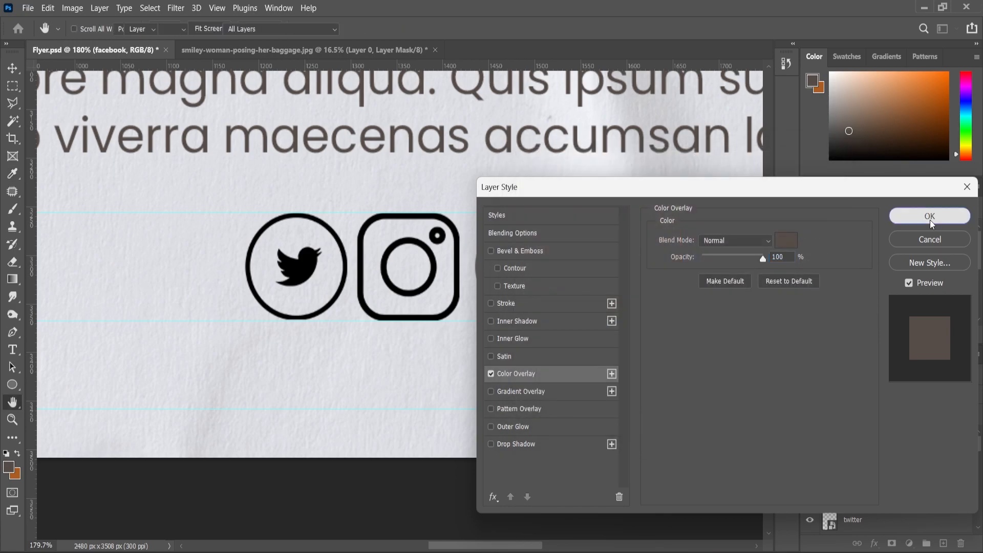
{"action": "left_click", "coordinate": [930, 216]}
Copy the facebook layer style and paste it onto the instagram and twitter layers
{"action": "right_click", "coordinate": [860, 439]}
{"action": "left_click", "coordinate": [722, 383]}
{"action": "left_click", "coordinate": [866, 492]}
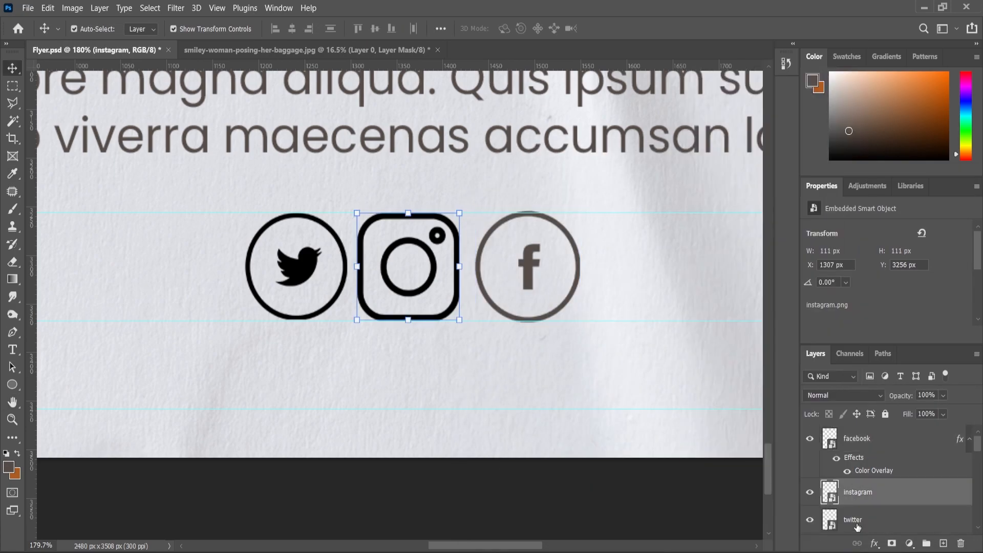
{"action": "left_click", "coordinate": [863, 519], "text": "shift"}
{"action": "right_click", "coordinate": [856, 519]}
{"action": "left_click", "coordinate": [728, 395]}
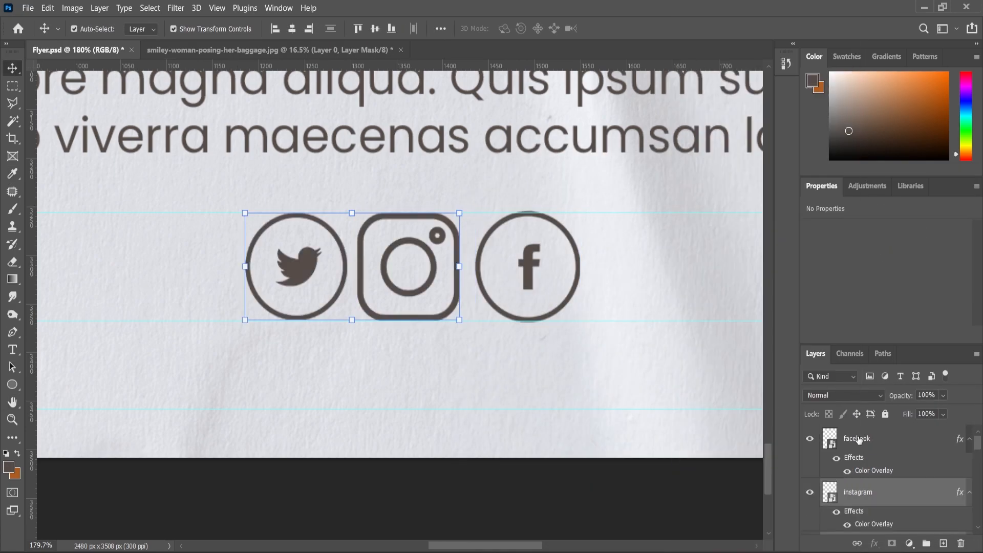
Spread the three social icons farther apart, about 87 px between each
{"action": "left_click", "coordinate": [859, 439]}
{"action": "scroll", "coordinate": [472, 301], "scroll_direction": "down", "scroll_amount": 4}
{"action": "left_click", "coordinate": [861, 494]}
{"action": "left_click", "coordinate": [861, 492], "text": "shift"}
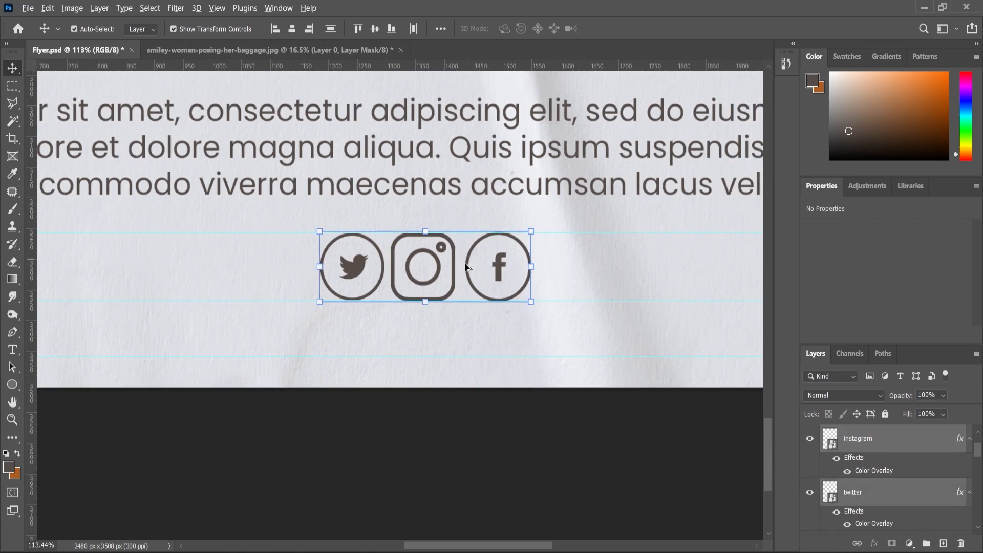
{"action": "scroll", "coordinate": [465, 266], "scroll_direction": "down", "scroll_amount": 2}
{"action": "left_click", "coordinate": [379, 275]}
{"action": "left_click_drag", "start_coordinate": [379, 275], "coordinate": [295, 275]}
{"action": "left_click_drag", "start_coordinate": [432, 271], "coordinate": [371, 255]}
{"action": "left_click", "coordinate": [493, 275]}
{"action": "scroll", "coordinate": [372, 307], "scroll_direction": "up", "scroll_amount": 3}
{"action": "left_click_drag", "start_coordinate": [581, 256], "coordinate": [556, 258]}
Convert the twitter, instagram and facebook layers into one smart object
{"action": "left_click", "coordinate": [421, 266], "text": "shift"}
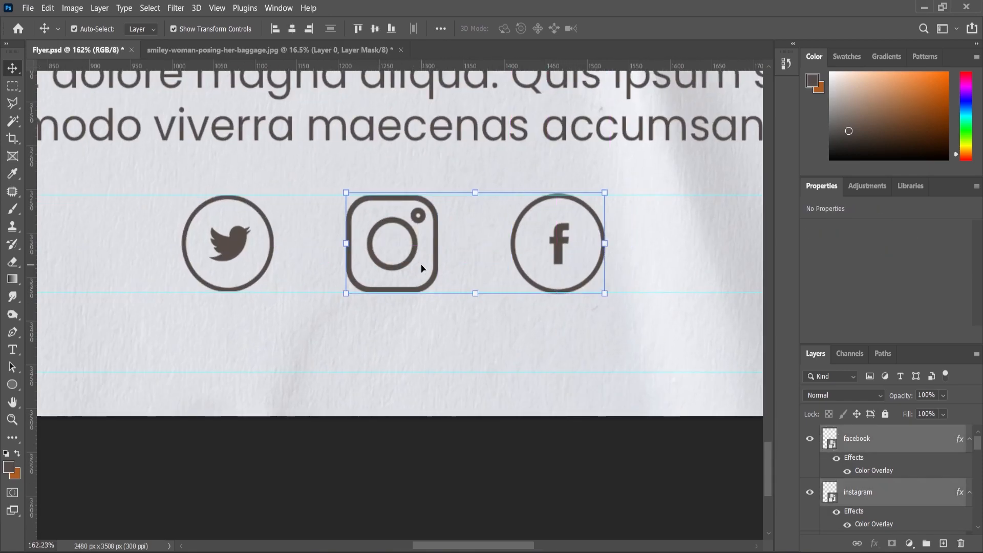
{"action": "left_click", "coordinate": [226, 241], "text": "shift"}
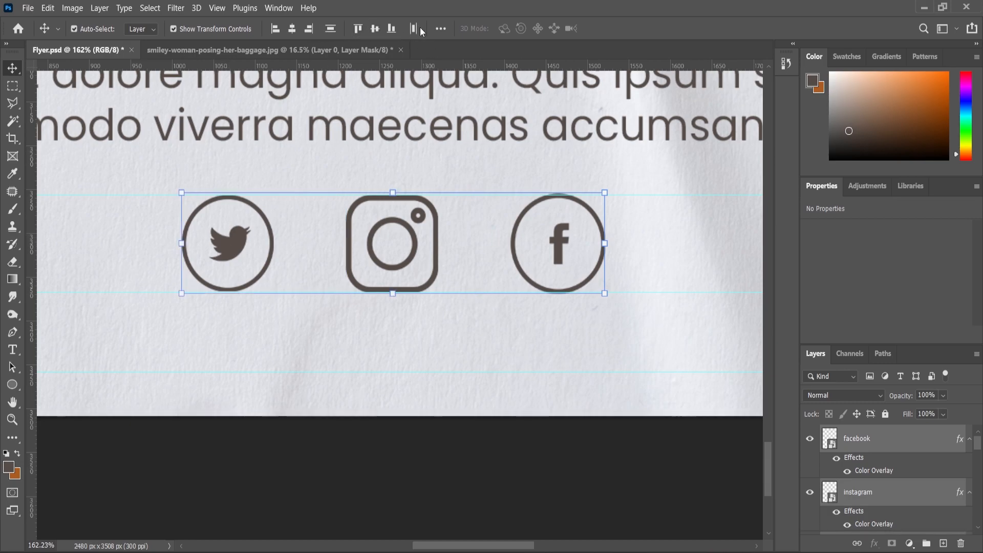
{"action": "right_click", "coordinate": [839, 440]}
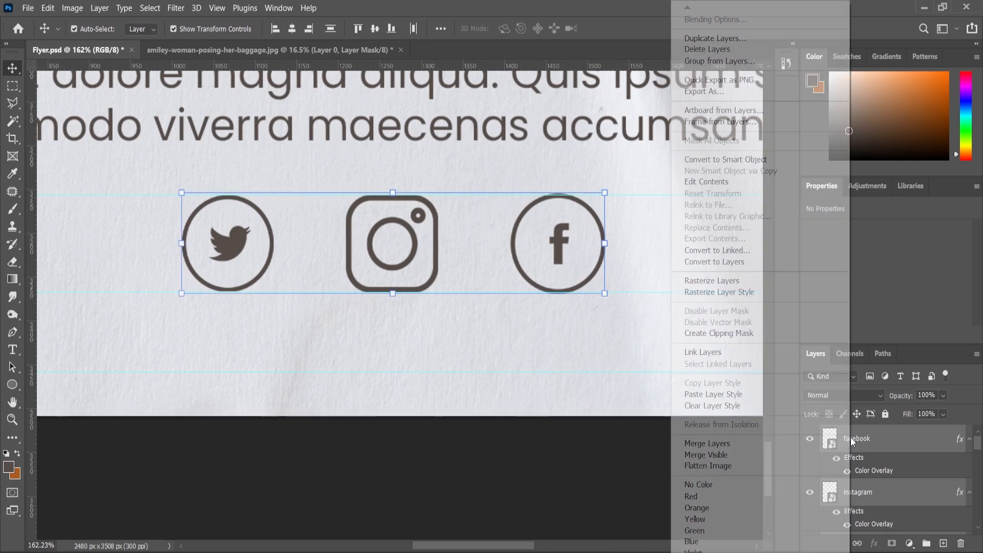
{"action": "left_click", "coordinate": [733, 162]}
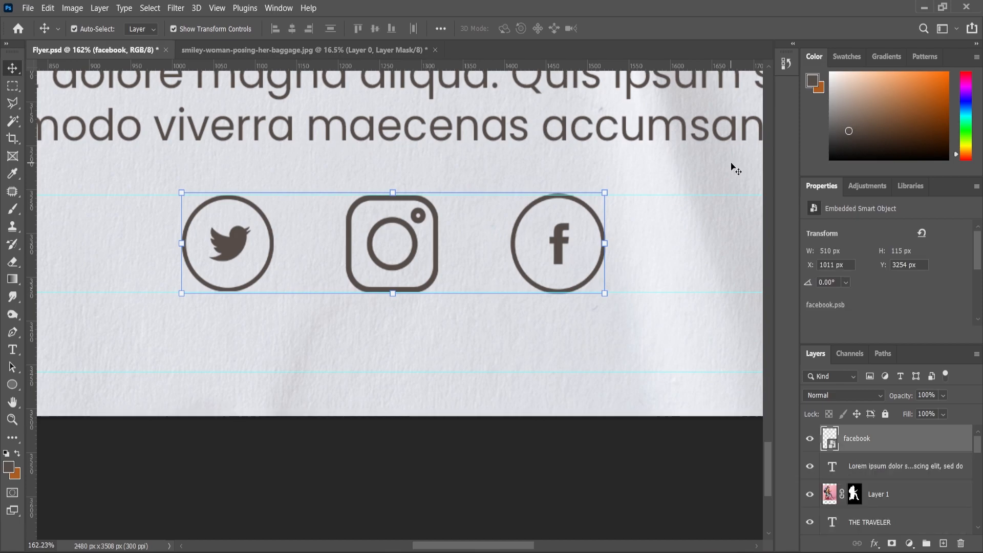
Centre the social icon group horizontally on the page
{"action": "scroll", "coordinate": [498, 351], "scroll_direction": "down", "scroll_amount": 10}
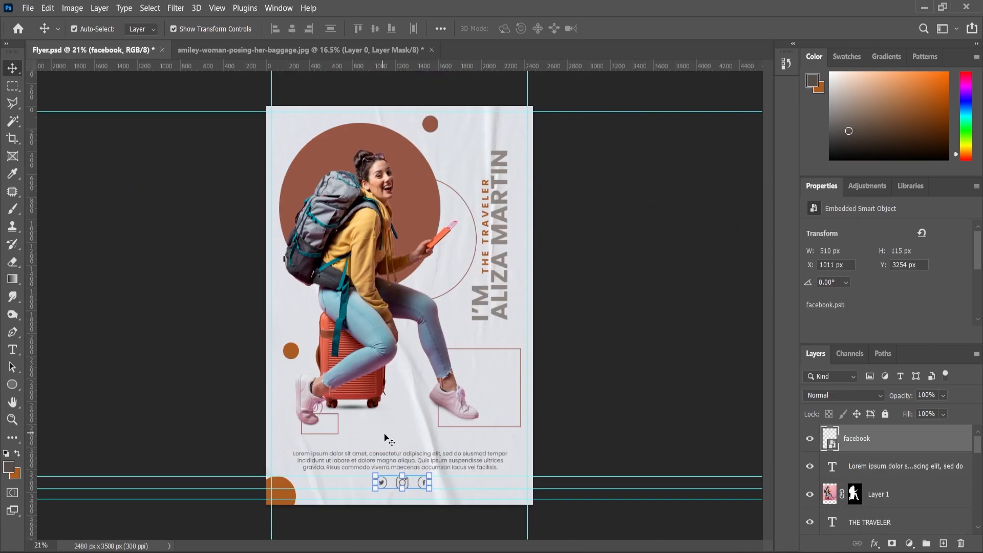
{"action": "key", "text": "ctrl+a"}
{"action": "left_click", "coordinate": [292, 29]}
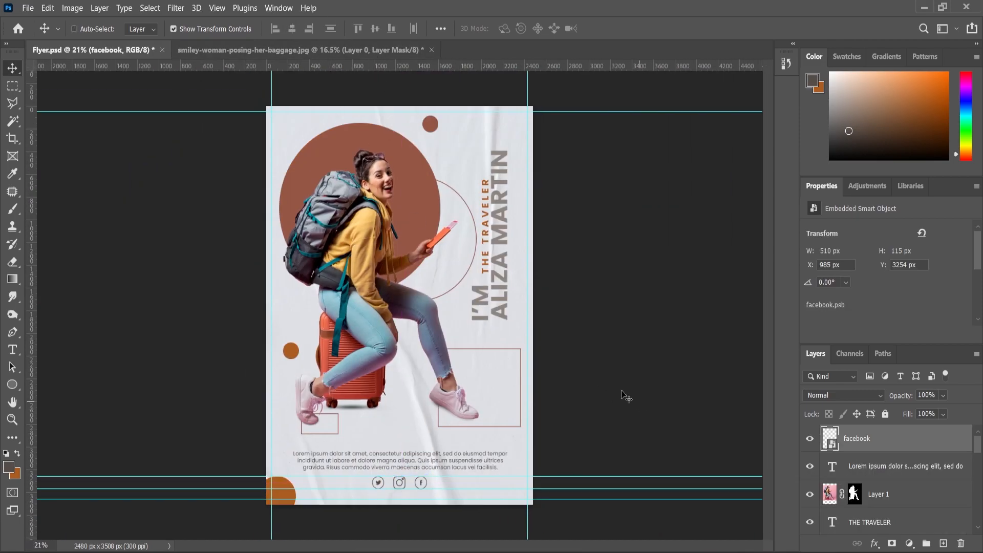
{"action": "left_click", "coordinate": [639, 401]}
Scale the icon group down to about 79% (396 px wide) and save Flyer.psd
{"action": "scroll", "coordinate": [419, 496], "scroll_direction": "up", "scroll_amount": 4}
{"action": "scroll", "coordinate": [419, 496], "scroll_direction": "up", "scroll_amount": 4}
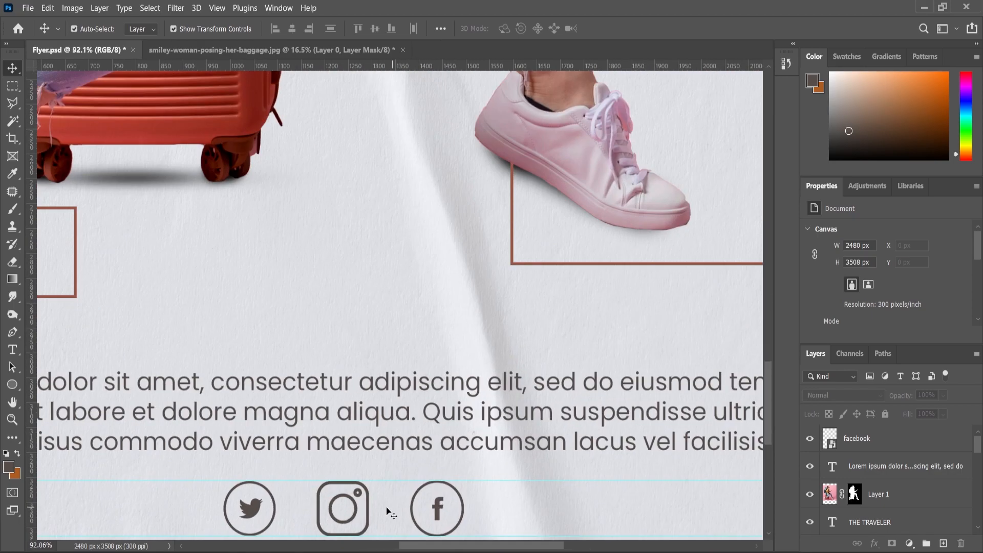
{"action": "left_click", "coordinate": [358, 509]}
{"action": "scroll", "coordinate": [457, 487], "scroll_direction": "down", "scroll_amount": 2}
{"action": "scroll", "coordinate": [504, 312], "scroll_direction": "up", "scroll_amount": 5}
{"action": "left_click_drag", "start_coordinate": [500, 292], "coordinate": [460, 346]}
{"action": "left_click", "coordinate": [12, 420]}
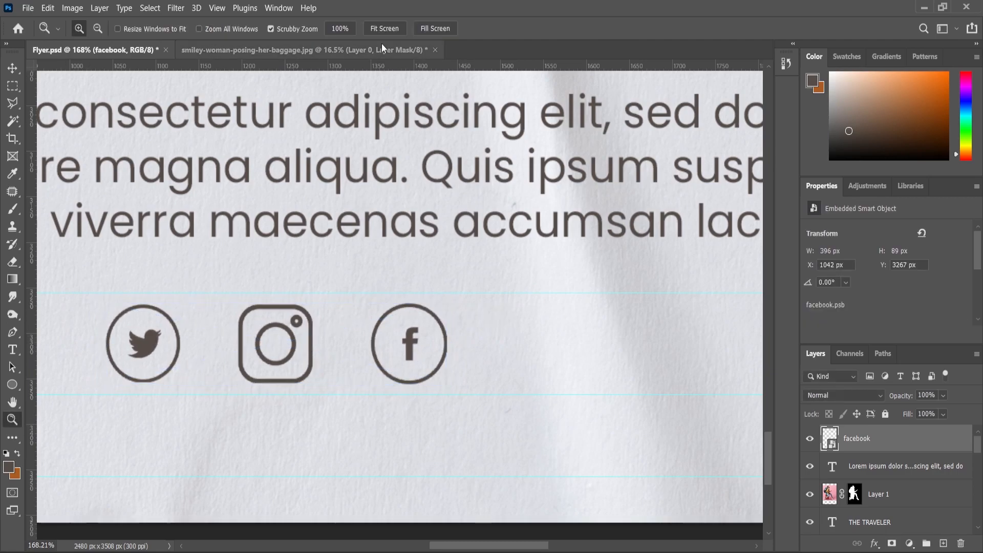
{"action": "left_click", "coordinate": [385, 28]}
{"action": "key", "text": "ctrl+s"}
{"action": "left_click_drag", "start_coordinate": [516, 118], "coordinate": [521, 350]}
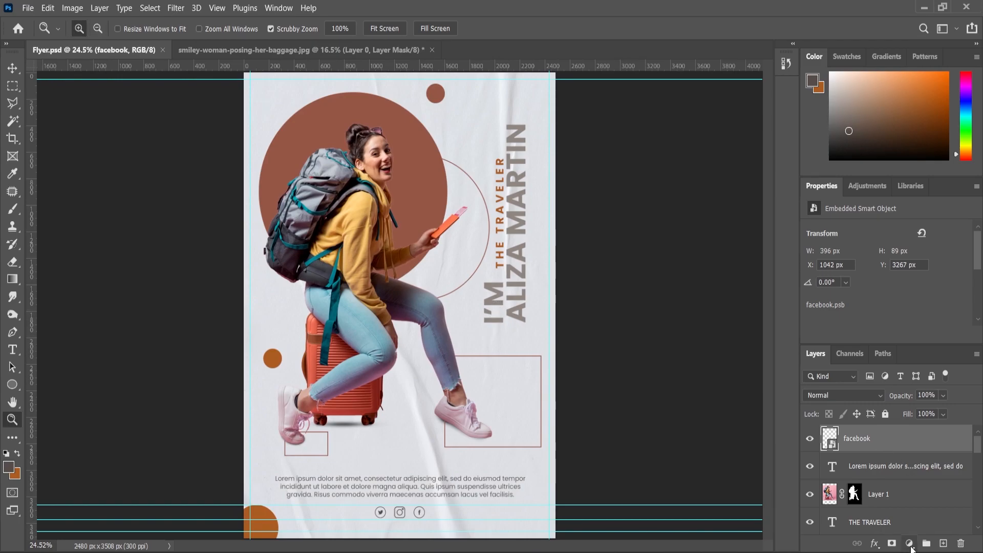
Add a Levels adjustment layer with input levels 1, 0.86 and 249, then save Flyer.psd
{"action": "left_click", "coordinate": [910, 543]}
{"action": "left_click", "coordinate": [902, 362]}
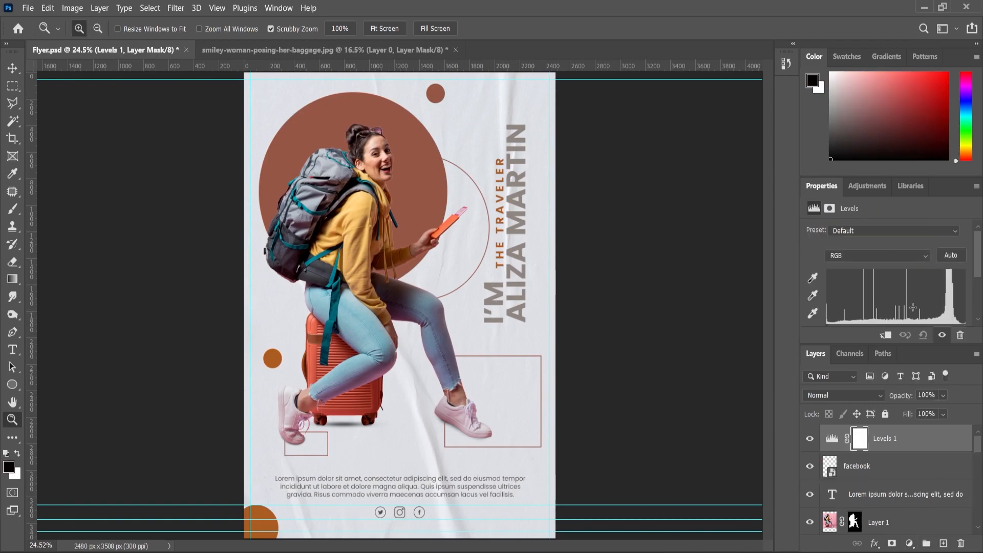
{"action": "scroll", "coordinate": [900, 280], "scroll_direction": "down", "scroll_amount": 1}
{"action": "left_click_drag", "start_coordinate": [897, 299], "coordinate": [901, 296]}
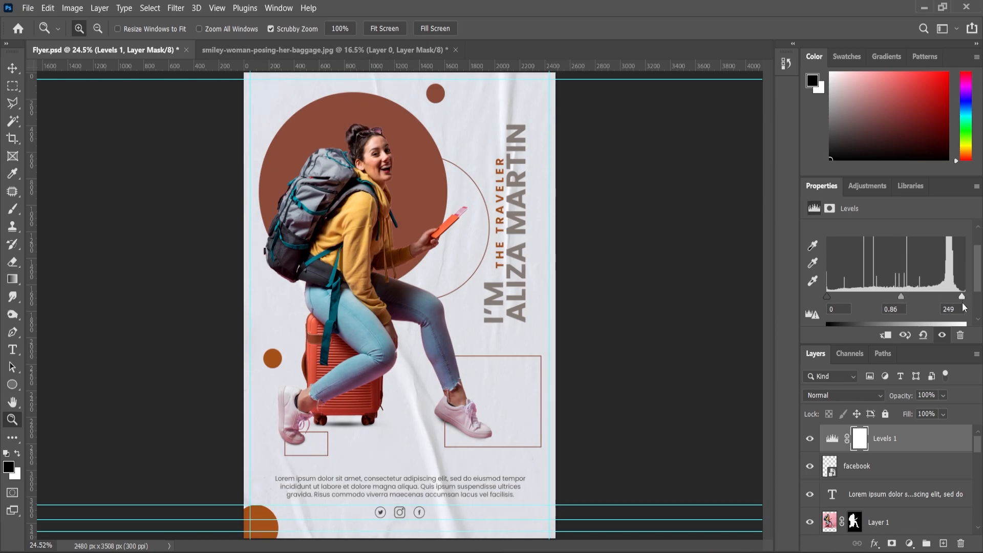
{"action": "left_click_drag", "start_coordinate": [827, 296], "coordinate": [828, 296]}
{"action": "left_click", "coordinate": [810, 439]}
{"action": "left_click", "coordinate": [810, 439]}
{"action": "scroll", "coordinate": [569, 314], "scroll_direction": "down", "scroll_amount": 1}
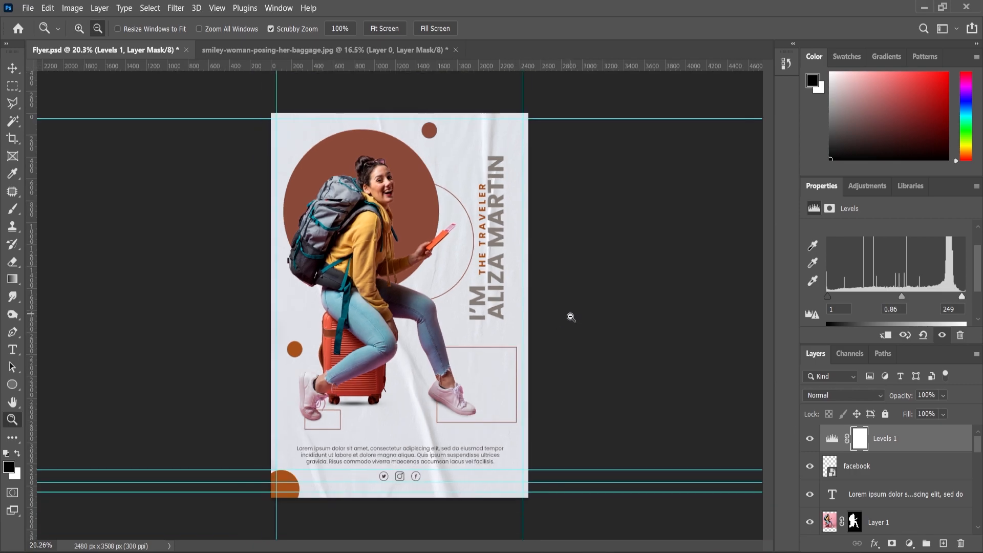
{"action": "key", "text": "ctrl+s"}
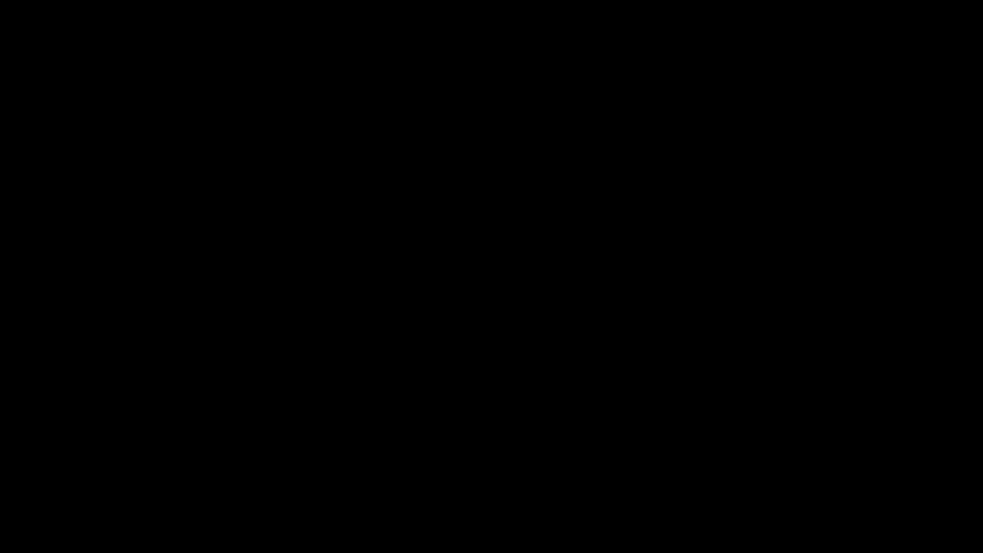